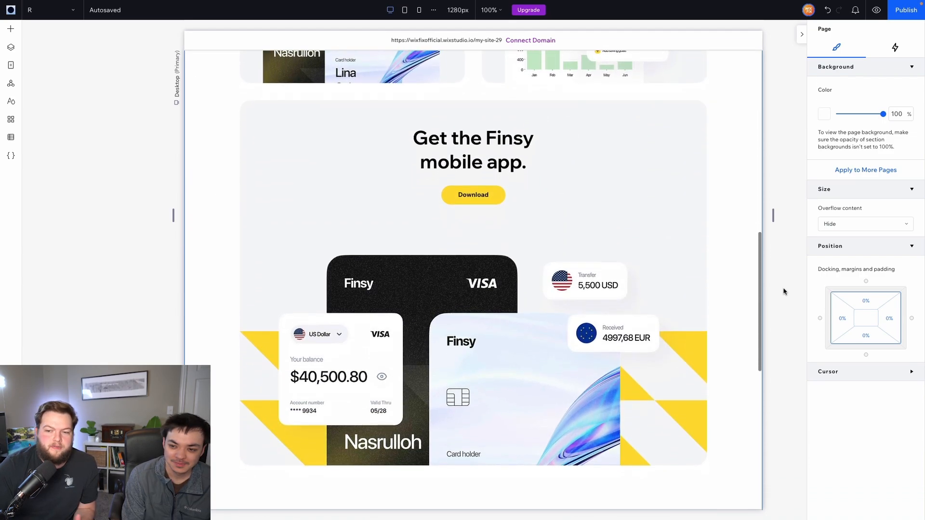
- Switch from page R to page C for editing
scroll(784, 292, "up", 12)
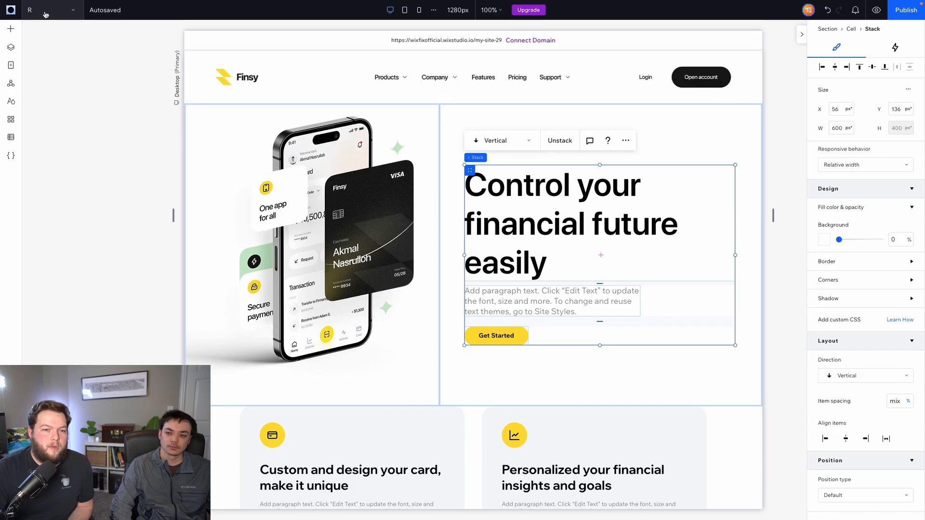
left_click(50, 10)
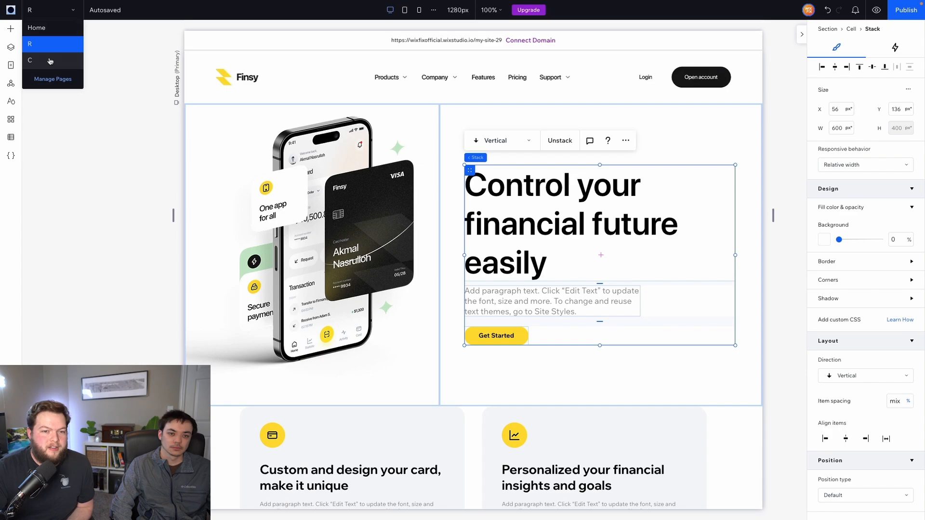
left_click(50, 61)
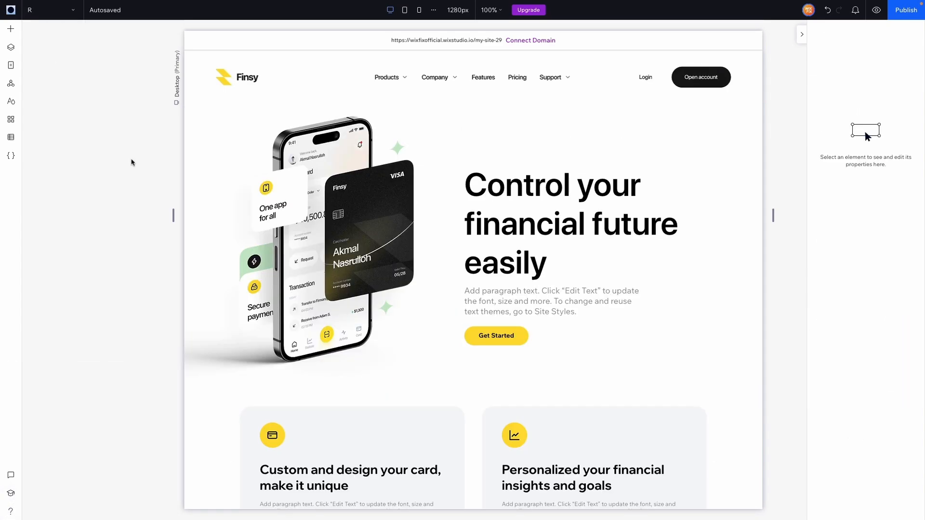
scroll(131, 162, "down", 1)
scroll(131, 162, "up", 1)
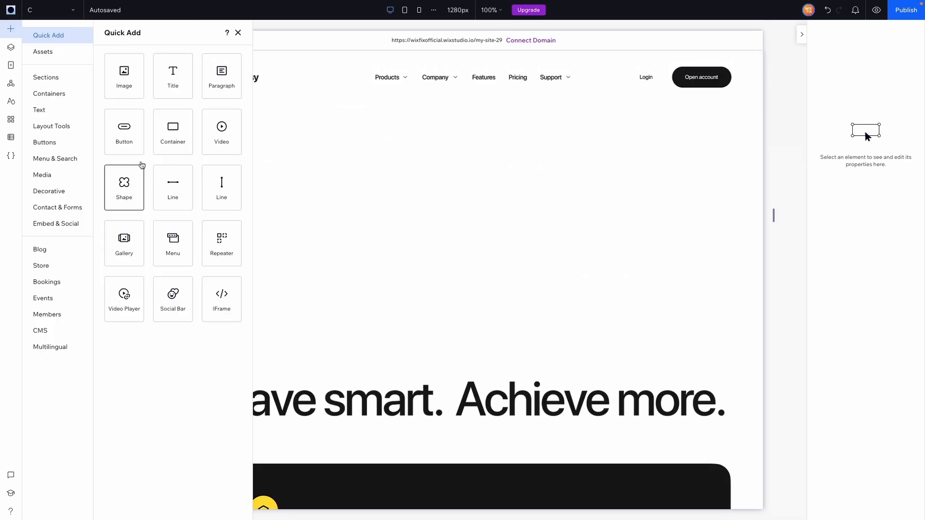
- Add the Hero.png image from the uploaded site files to the empty section of page C
left_click(124, 75)
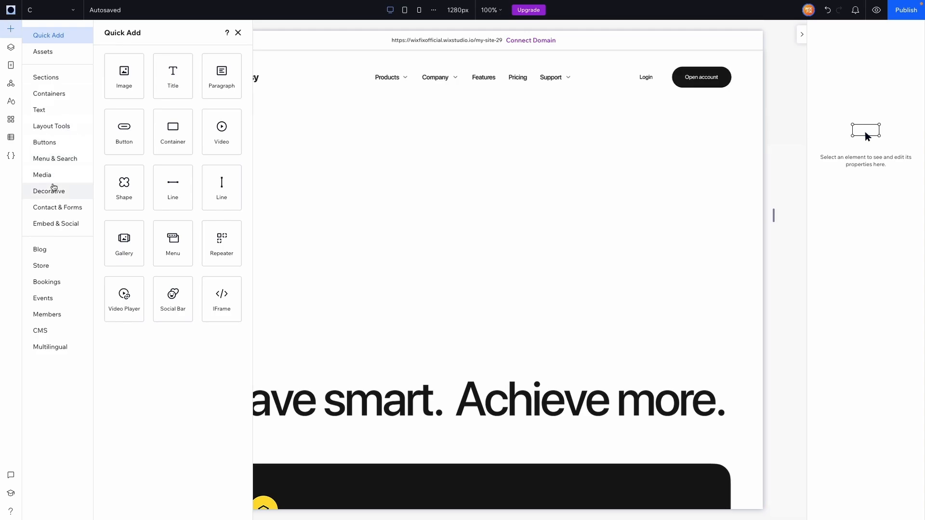
left_click(53, 182)
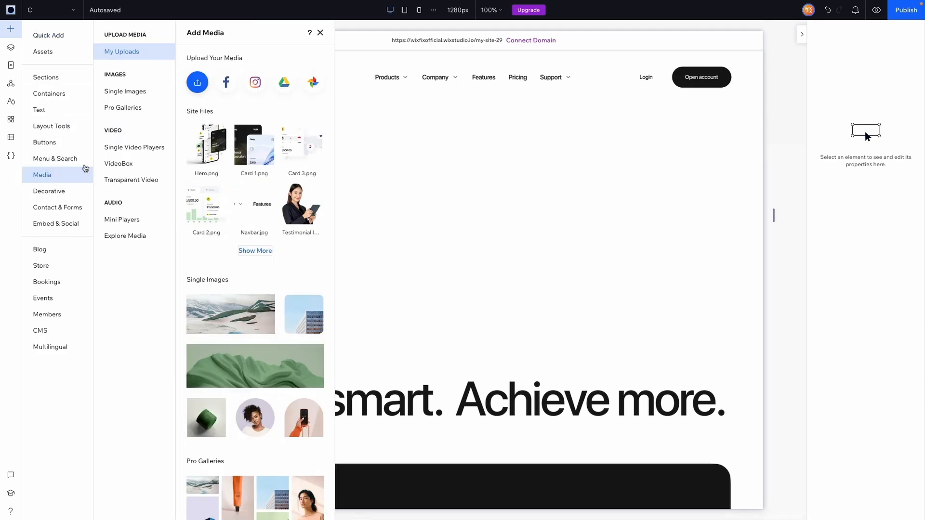
mouse_move(211, 145)
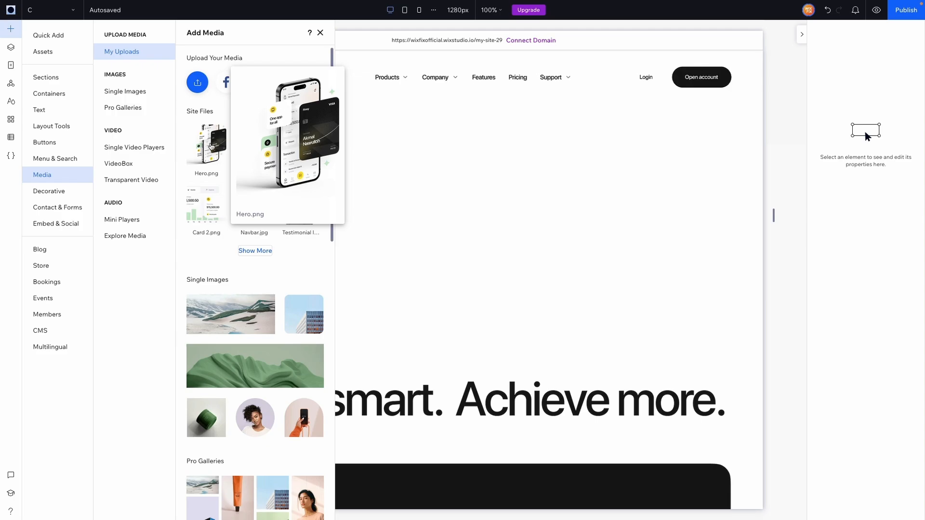
left_click(203, 141)
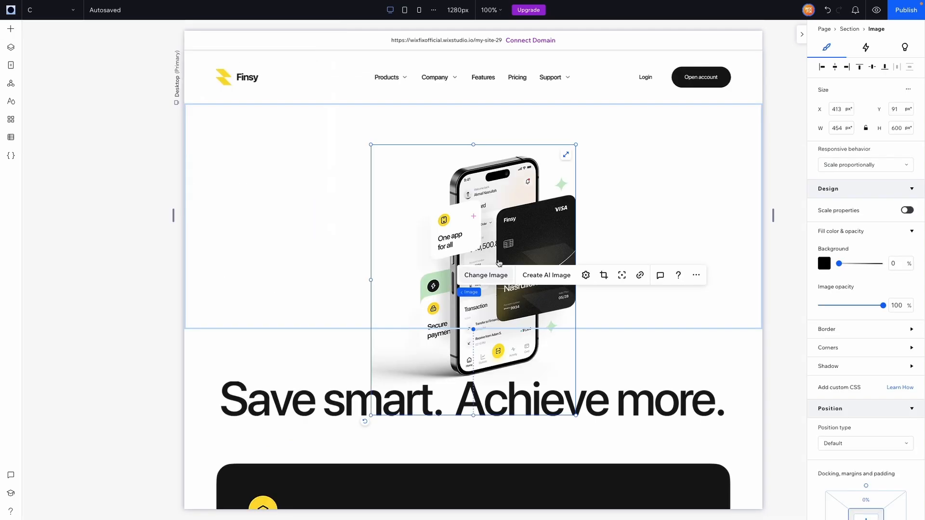
- Move the hero phone image to the section's left side, at about X 39 px and Y -22 px, and deselect it
left_click_drag(498, 250, 466, 241)
left_click_drag(470, 174, 342, 132)
left_click_drag(303, 288, 295, 288)
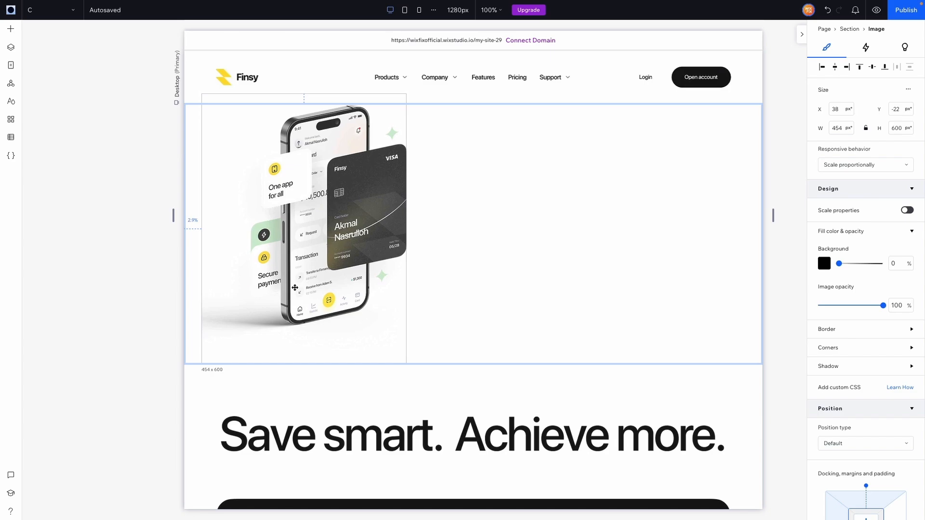
left_click_drag(295, 288, 296, 288)
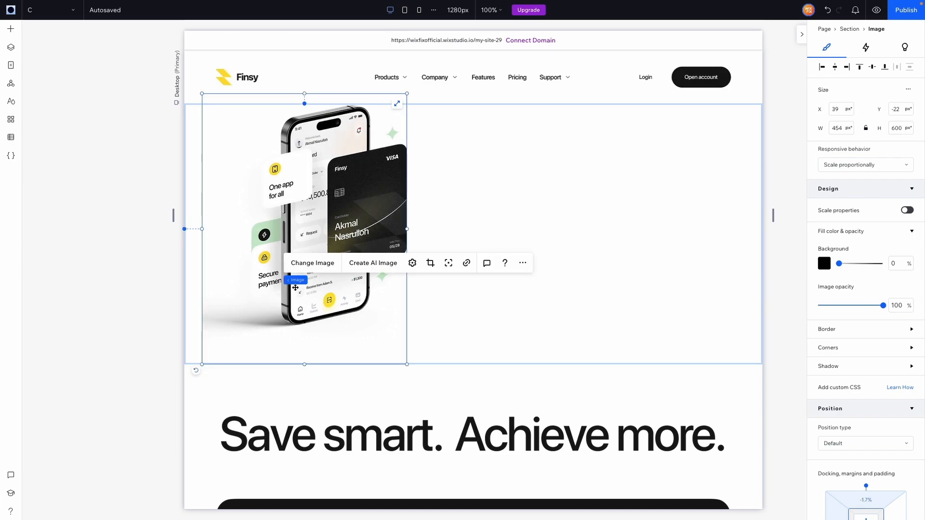
left_click(100, 280)
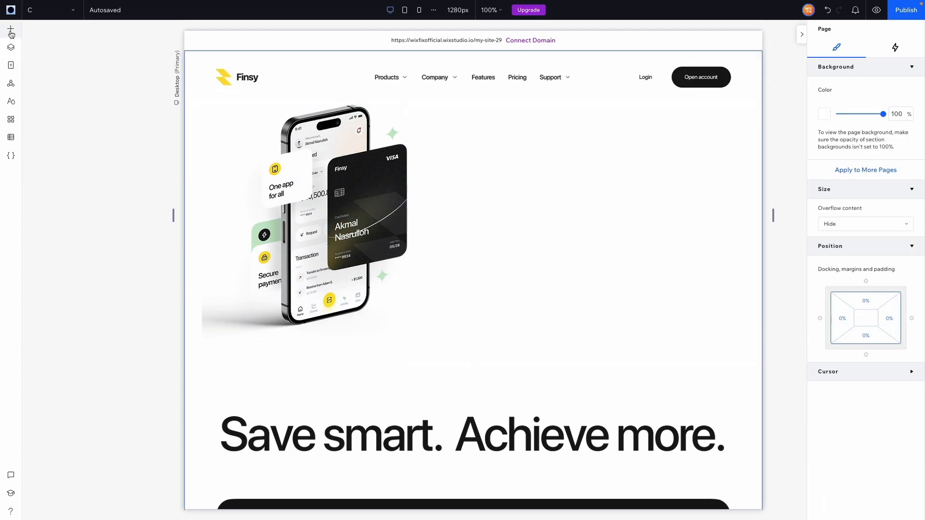
- Add a title to the empty area beside the phone image, placed at about X 709 px and Y 103 px
left_click(36, 19)
left_click(41, 53)
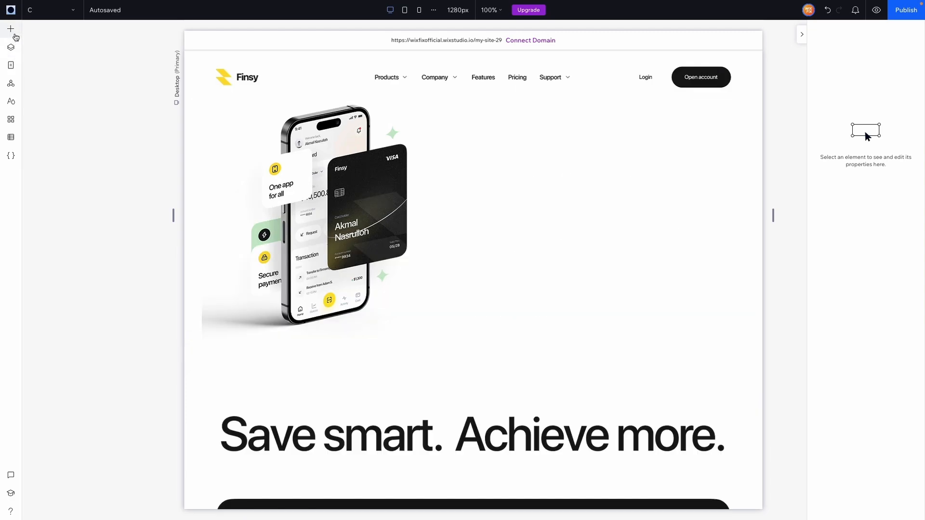
left_click(15, 37)
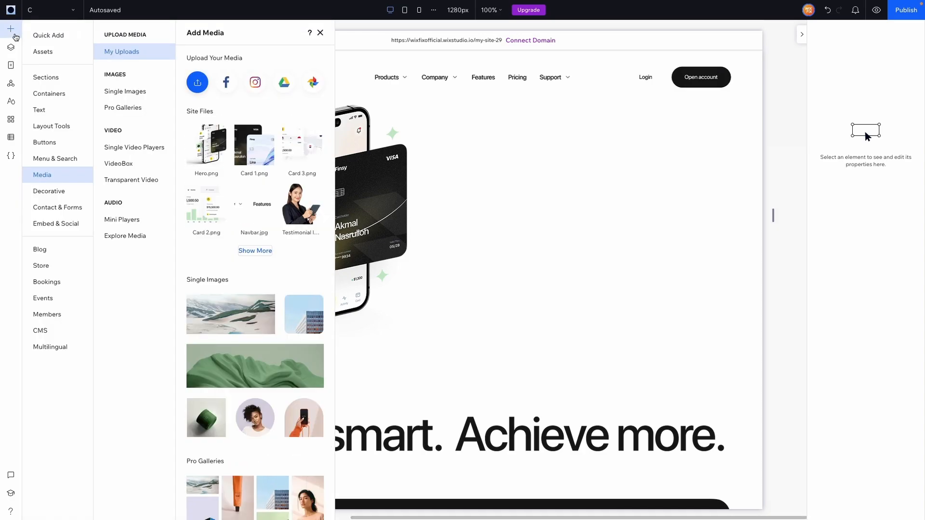
left_click(56, 36)
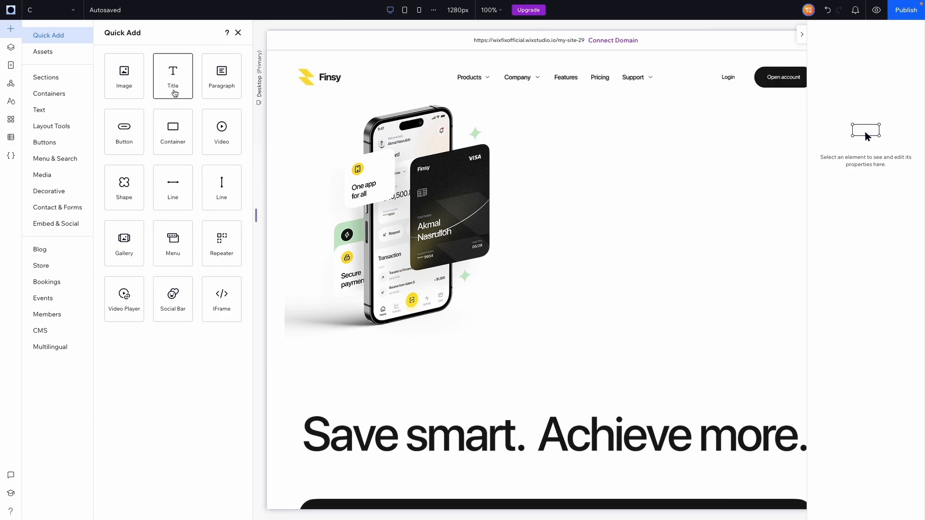
left_click_drag(174, 93, 562, 169)
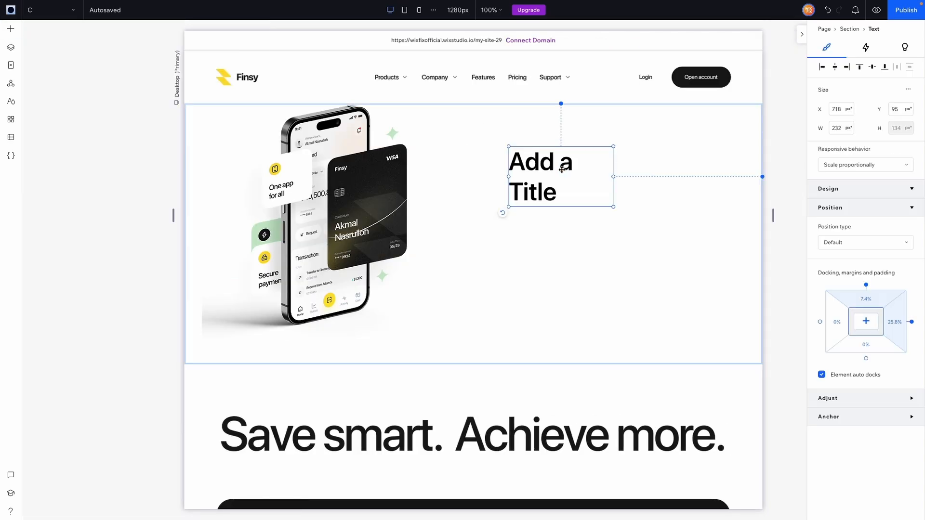
left_click(543, 250)
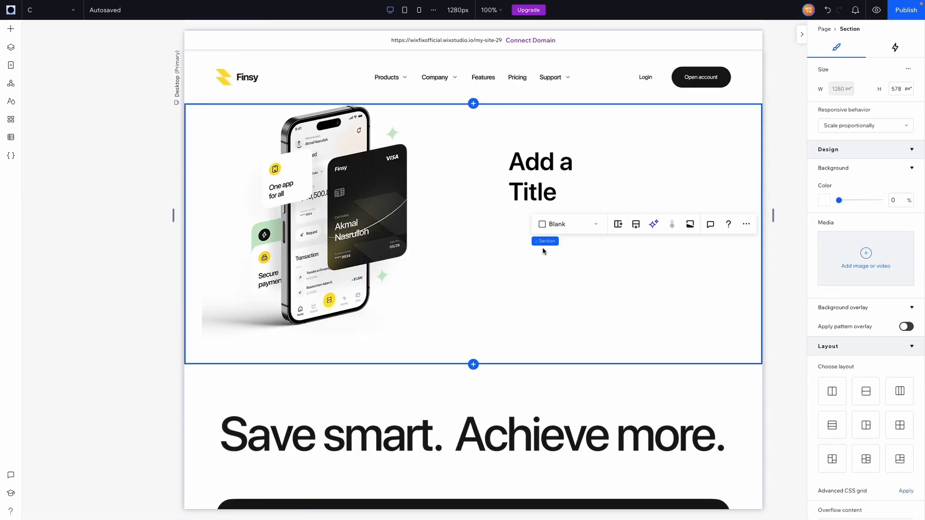
left_click(547, 182)
left_click_drag(546, 181, 543, 185)
- Add a paragraph text element below the title in the hero section
left_click(10, 29)
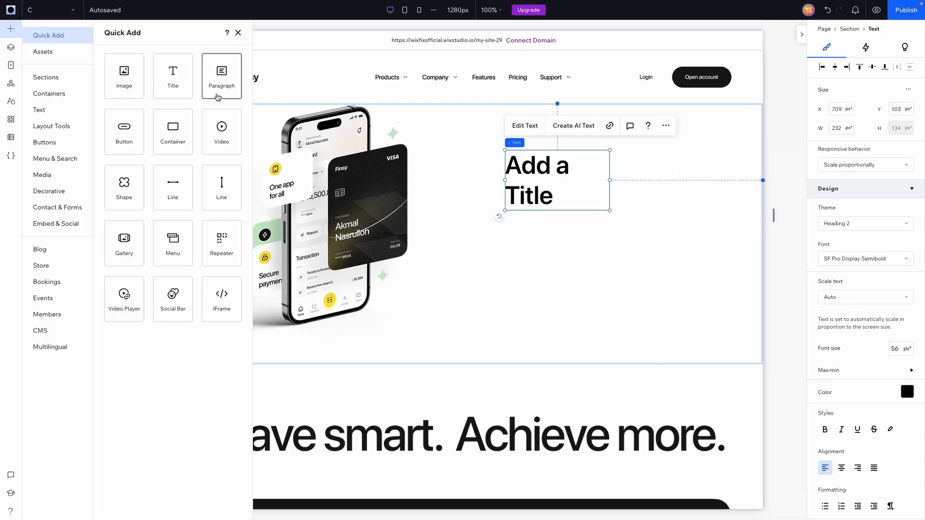
left_click_drag(218, 95, 537, 255)
left_click(47, 52)
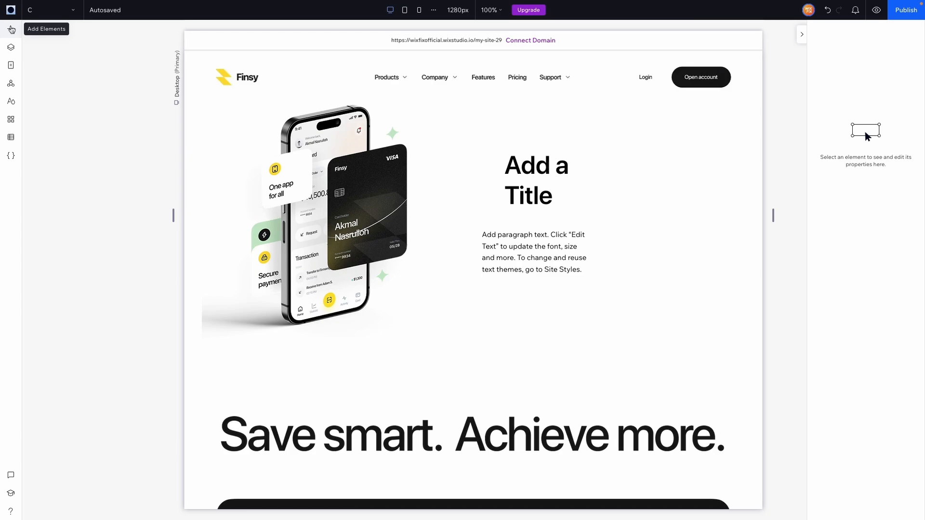
- Add a button directly below the paragraph, at about X 708 px and Y 390 px
left_click(12, 30)
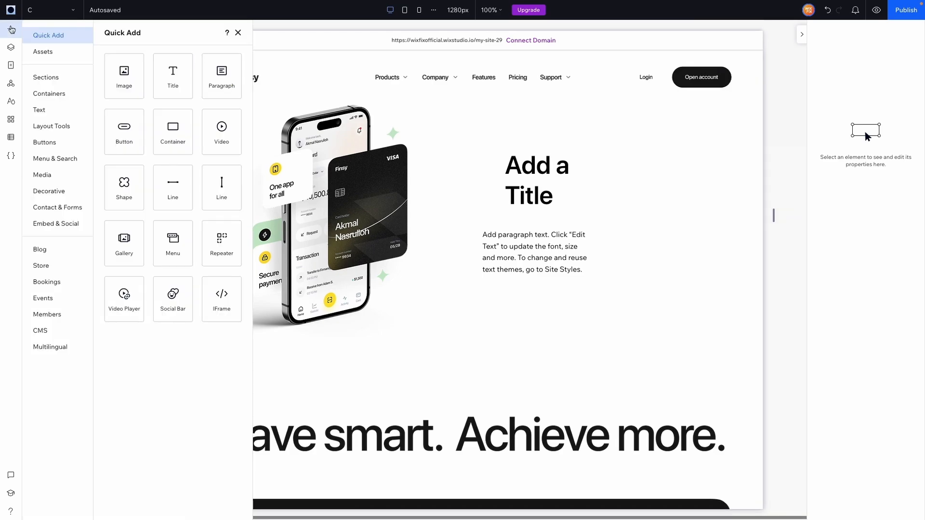
left_click(11, 29)
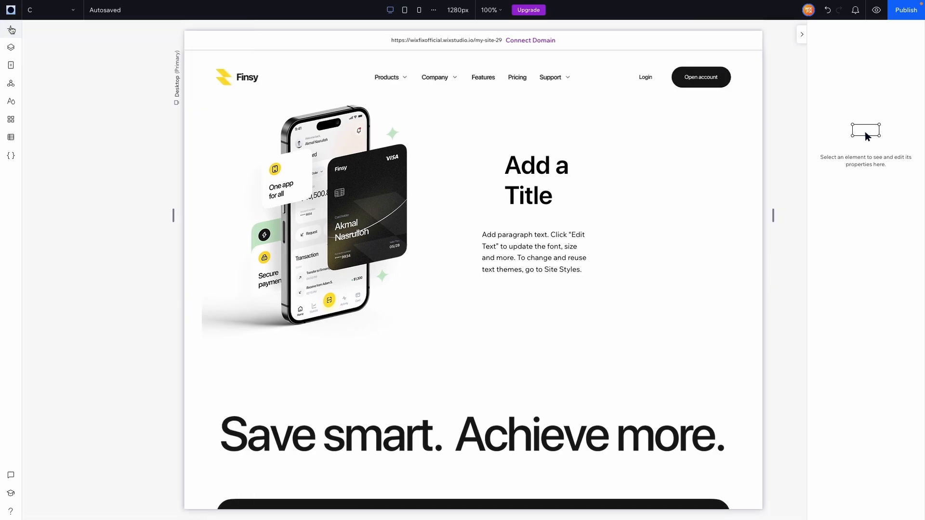
left_click(11, 30)
left_click(11, 30)
left_click(12, 30)
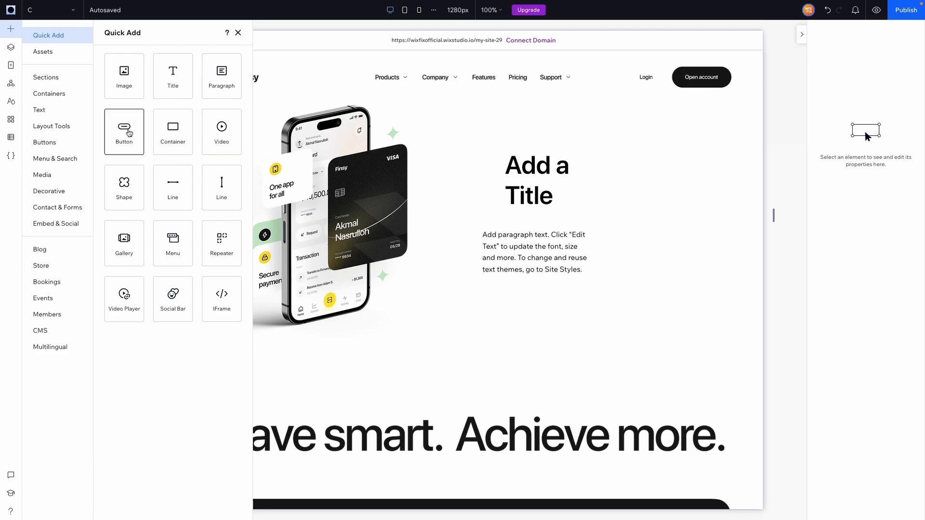
left_click_drag(125, 132, 537, 291)
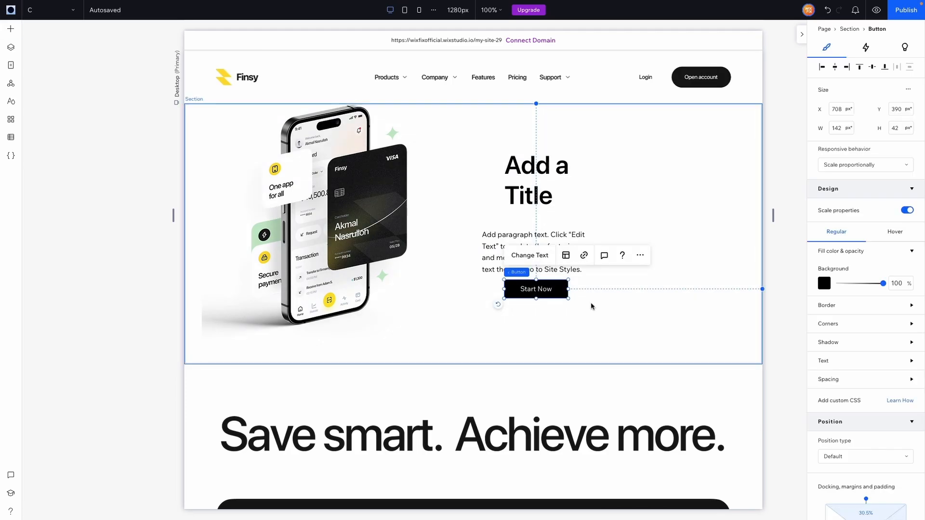
- View the finished hero layout on page R for comparison and return to page C
mouse_move(58, 4)
left_click(52, 46)
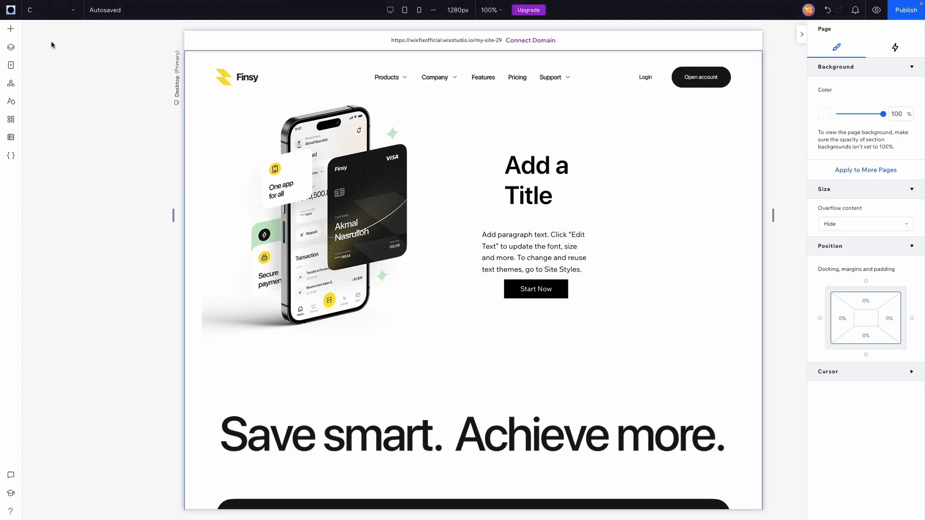
left_click(62, 19)
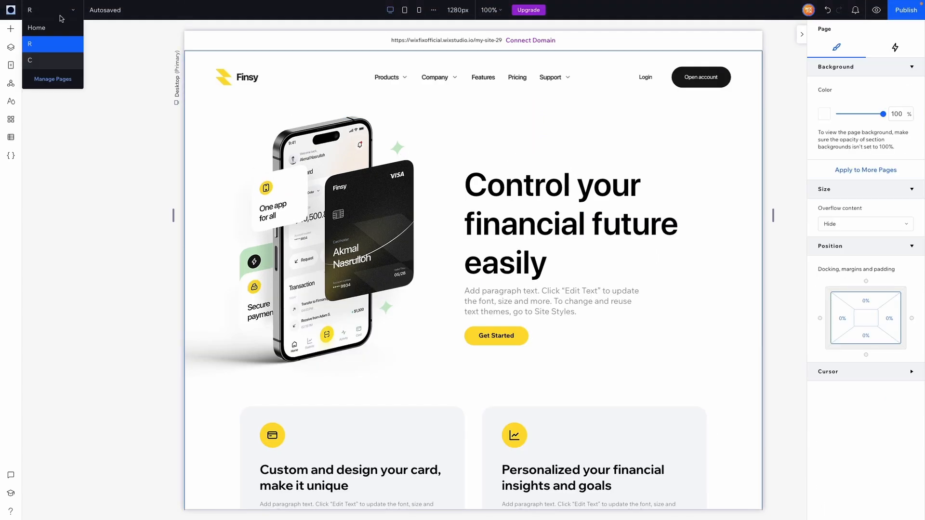
left_click(44, 62)
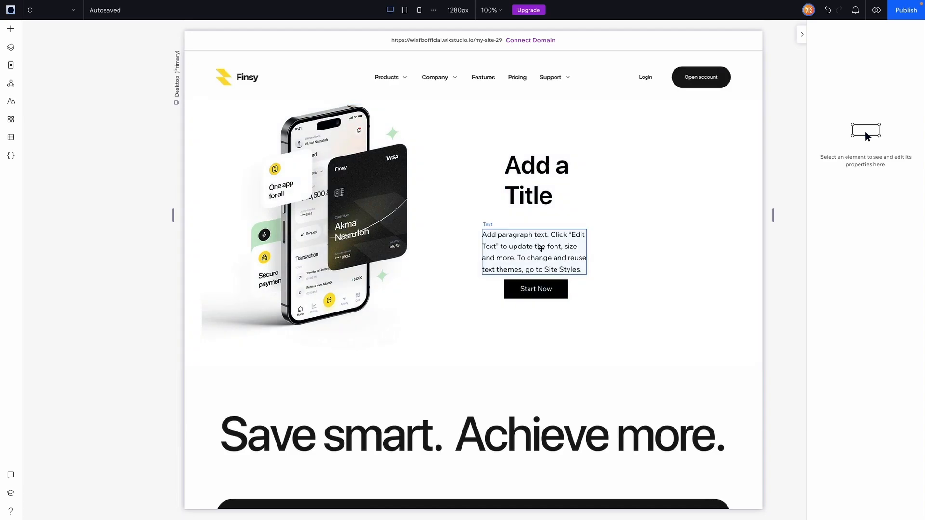
- Move the title closer to the paragraph and combine the title, paragraph and button into one vertical stack
left_click_drag(543, 192, 530, 198)
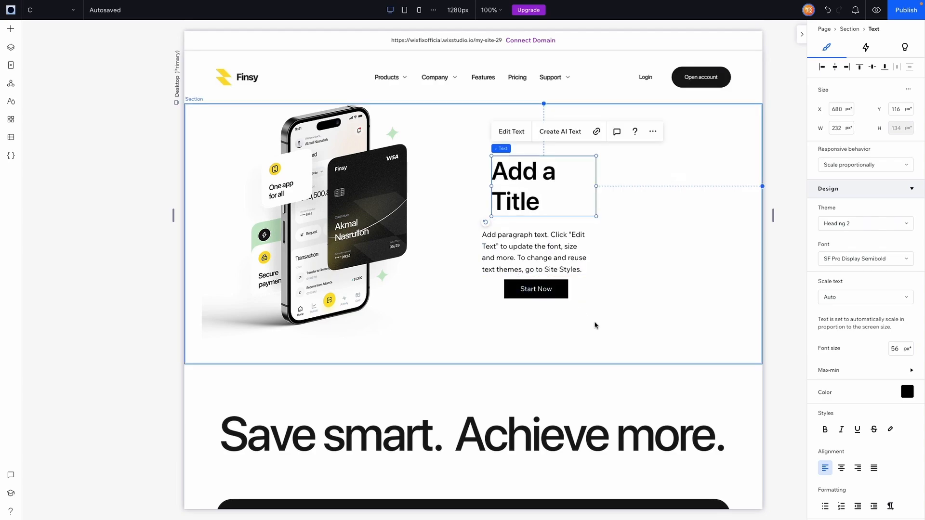
left_click_drag(595, 324, 518, 202)
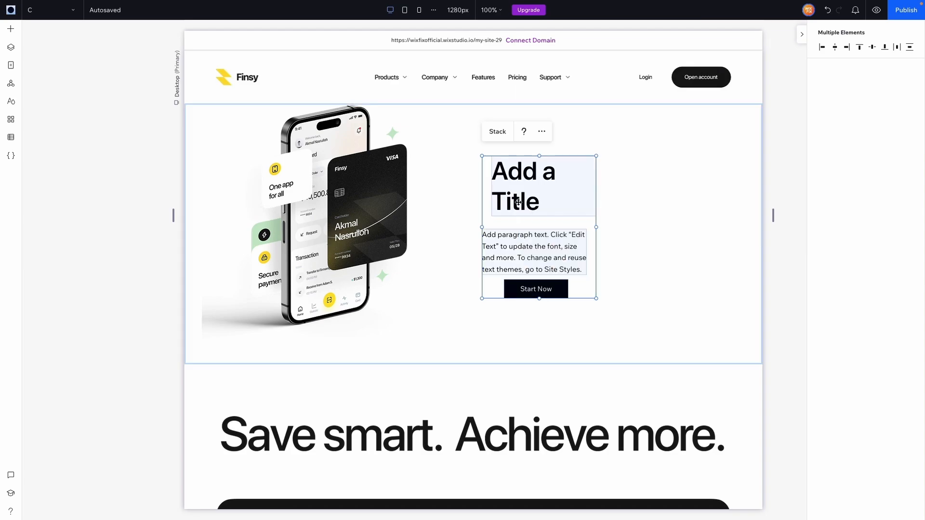
left_click(559, 352)
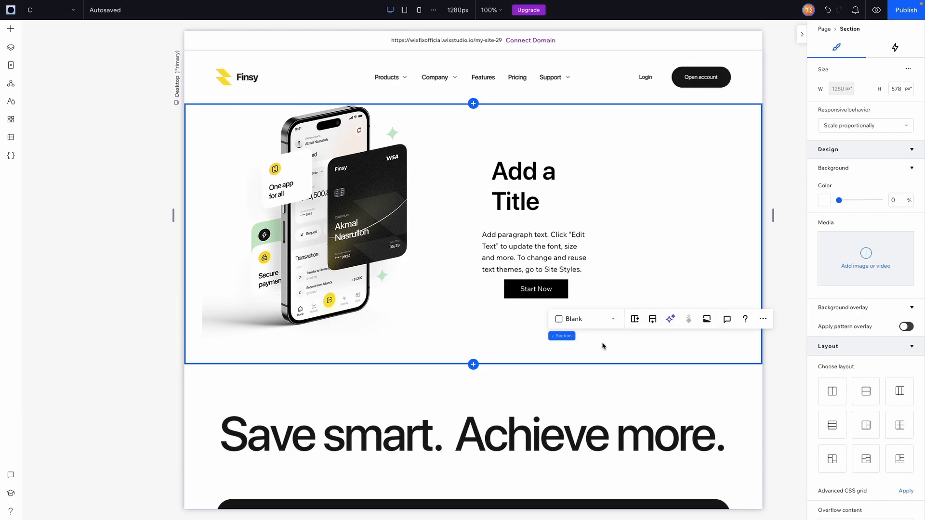
key("Escape")
left_click_drag(586, 303, 482, 222)
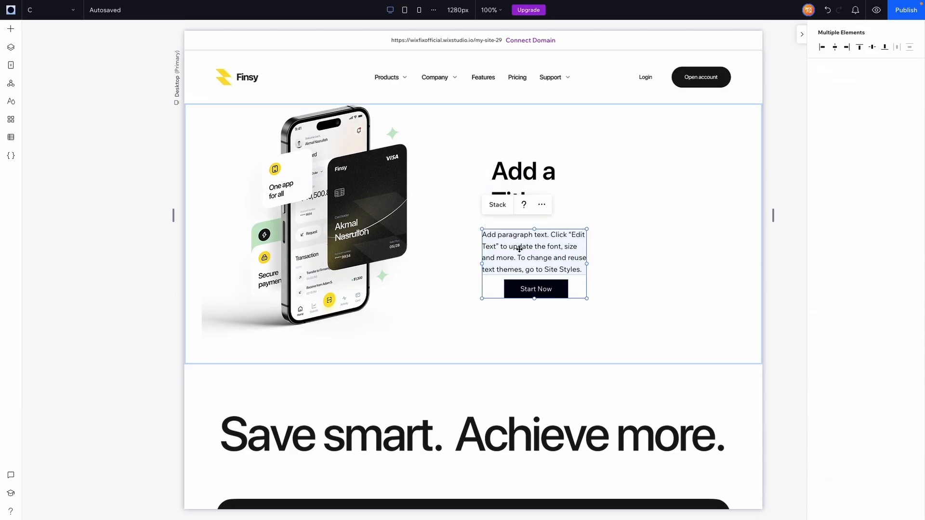
left_click(498, 205)
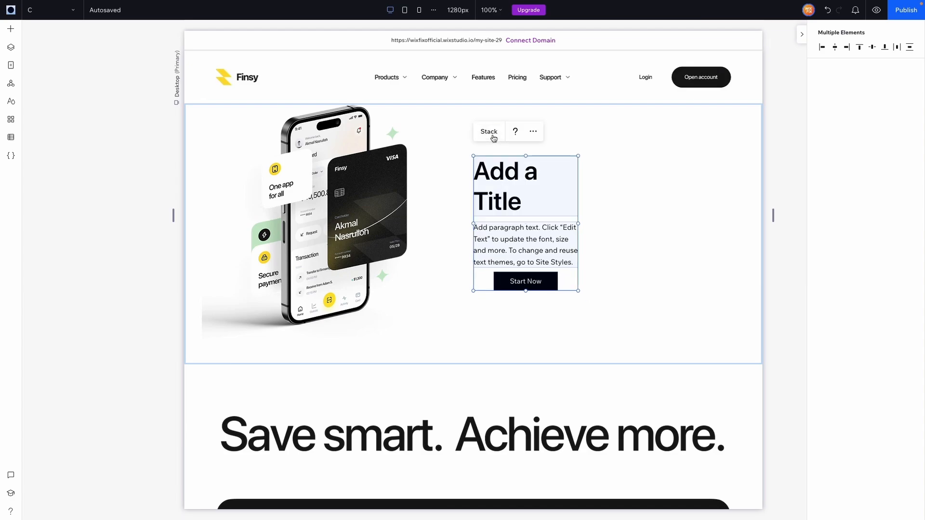
left_click(489, 132)
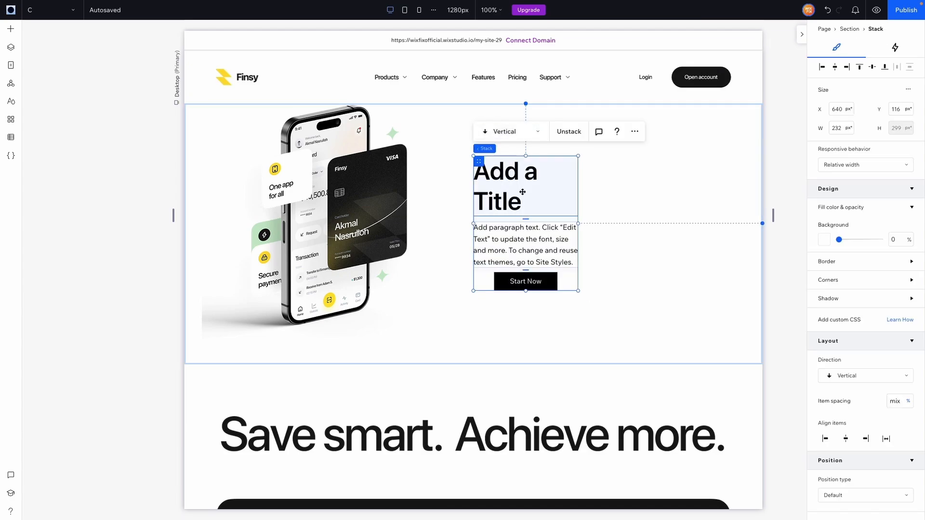
- Select the whole stack in the layer tree, move it slightly right and down within the section, and deselect it
mouse_move(542, 195)
left_mouse_down()
mouse_move(578, 197)
mouse_move(539, 197)
left_mouse_up()
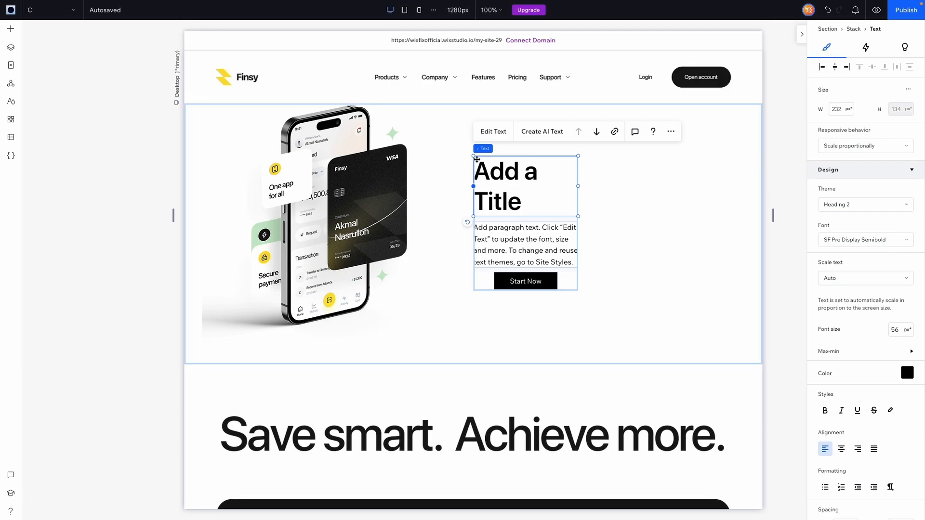
mouse_move(490, 150)
left_click(10, 46)
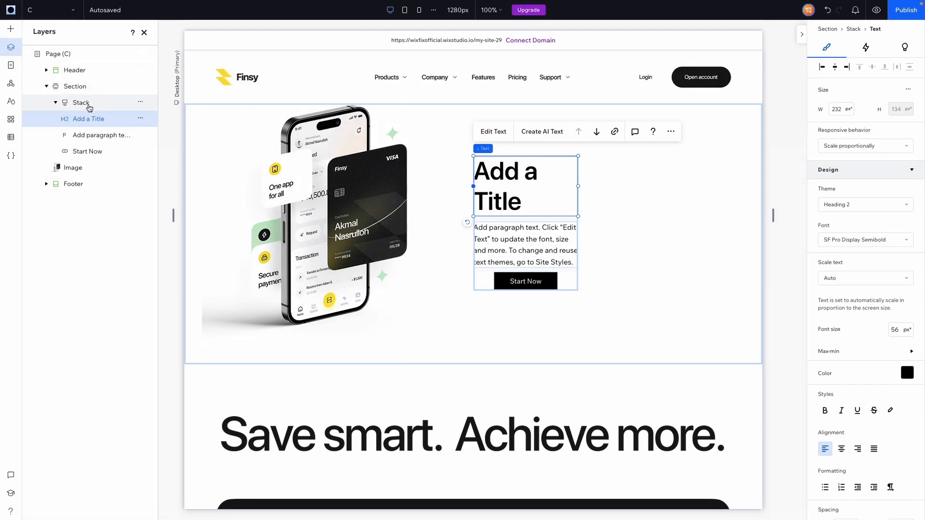
left_click(96, 104)
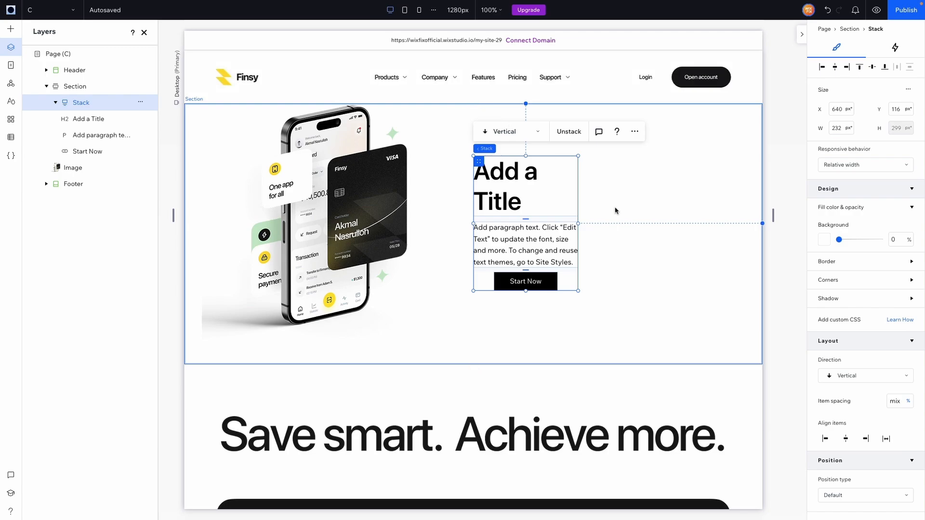
mouse_move(477, 162)
left_mouse_down()
mouse_move(502, 159)
mouse_move(497, 170)
mouse_move(486, 166)
left_mouse_up()
left_click(463, 174)
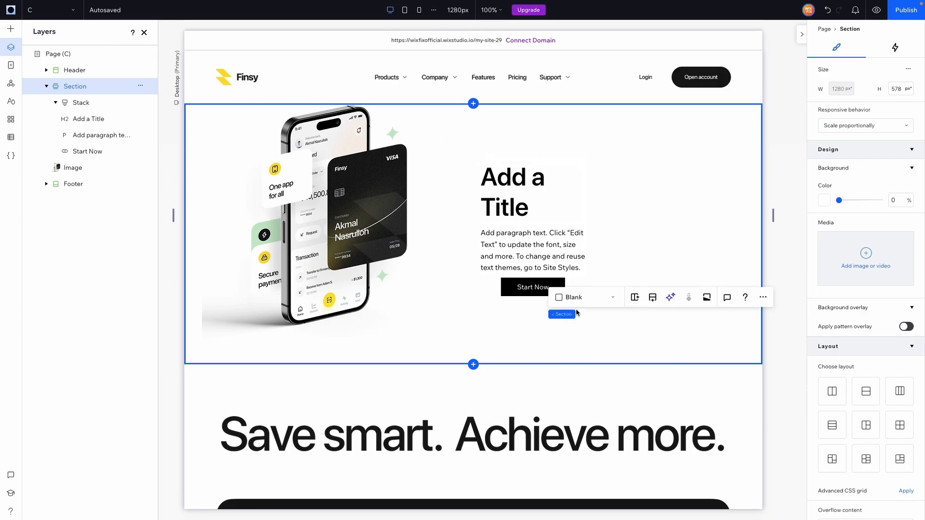
- Move the whole text stack right and slightly up to about X 689 px and Y 122 px, and deselect it
left_click_drag(581, 323, 501, 192)
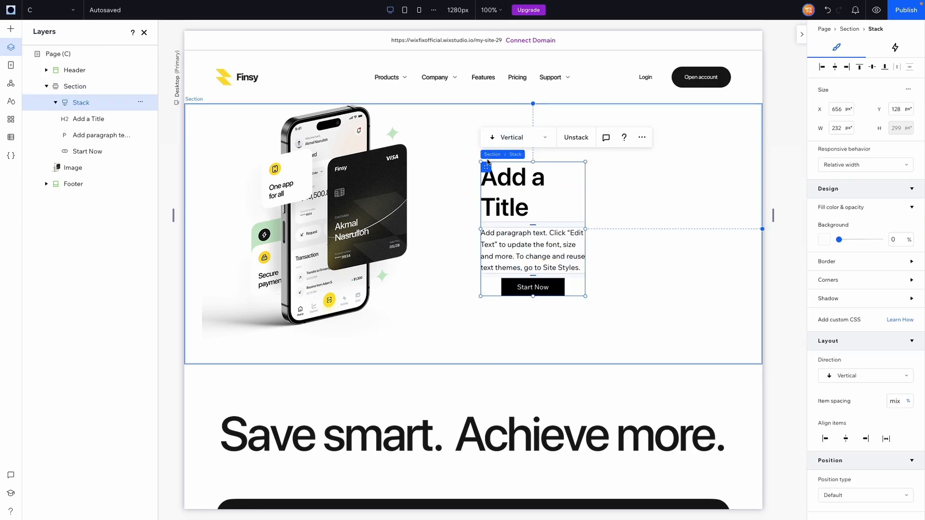
left_click_drag(486, 168, 502, 169)
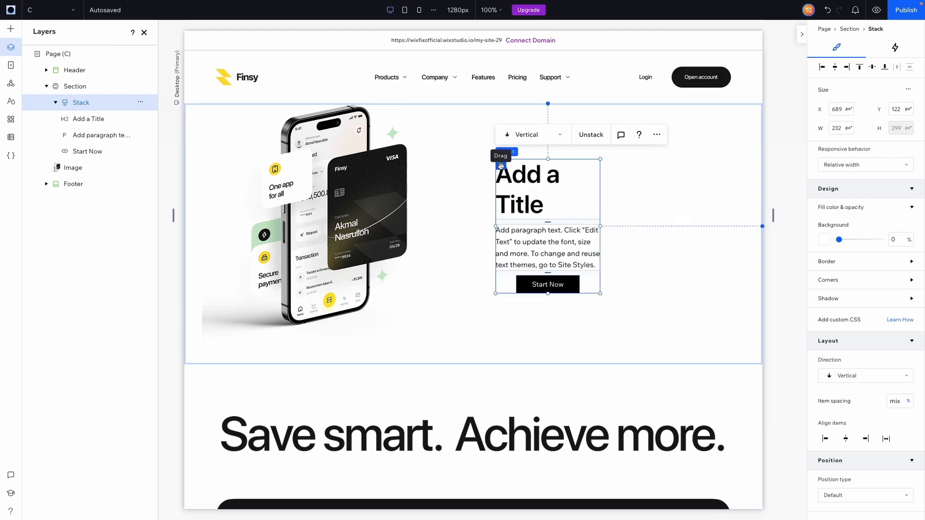
left_click(164, 42)
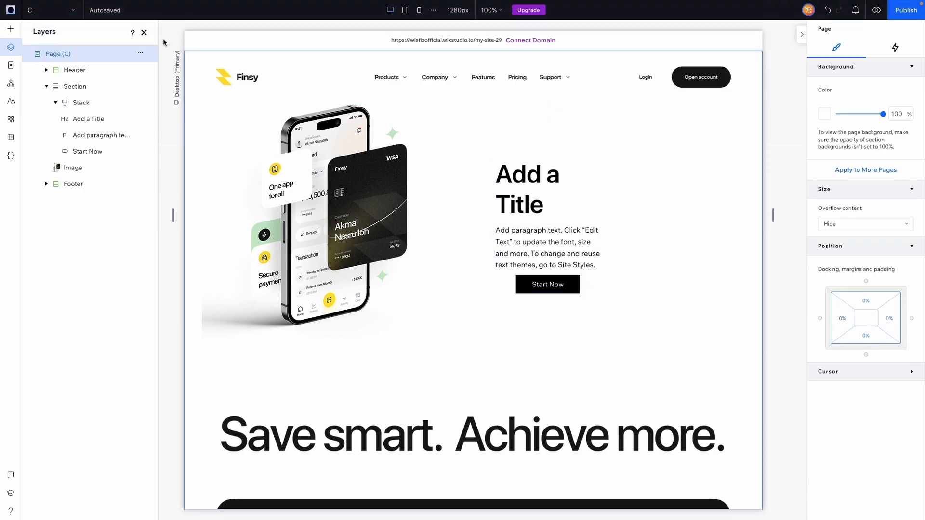
- View the two-cell hero section on page R for comparison and return to page C
left_click(68, 10)
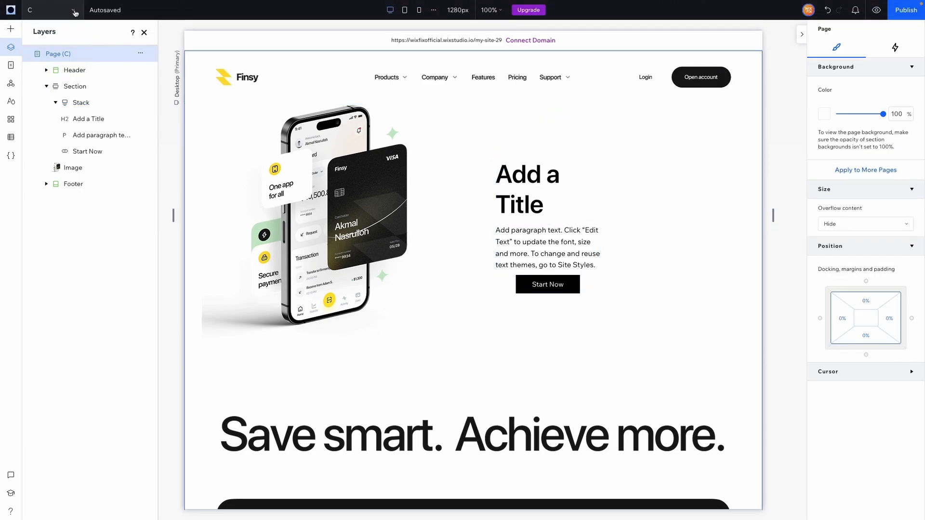
left_click(74, 13)
left_click(52, 49)
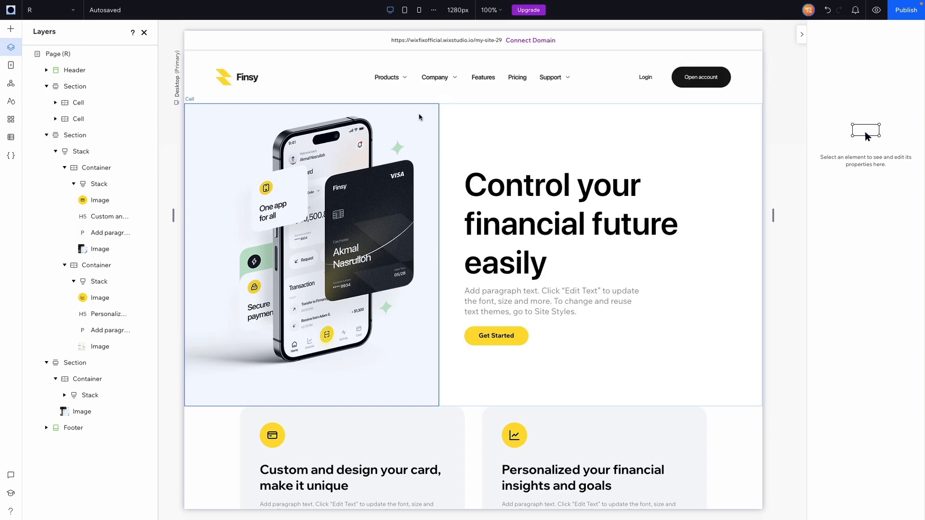
left_click(50, 9)
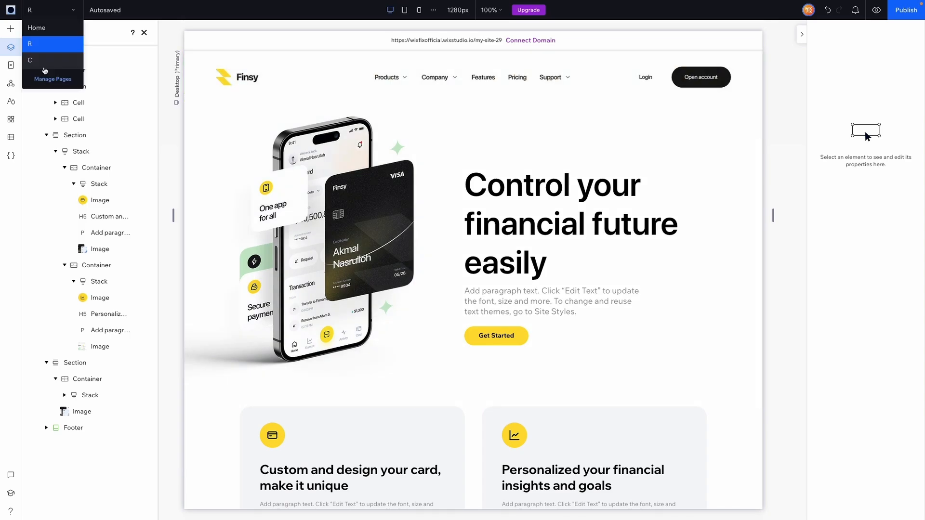
left_click(43, 68)
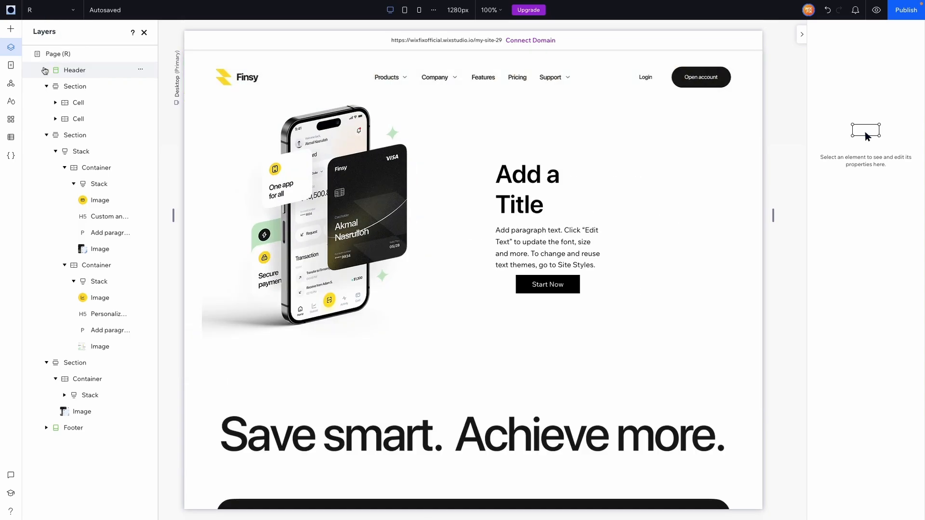
- Split the hero section on page C into two side-by-side cells
right_click(438, 170)
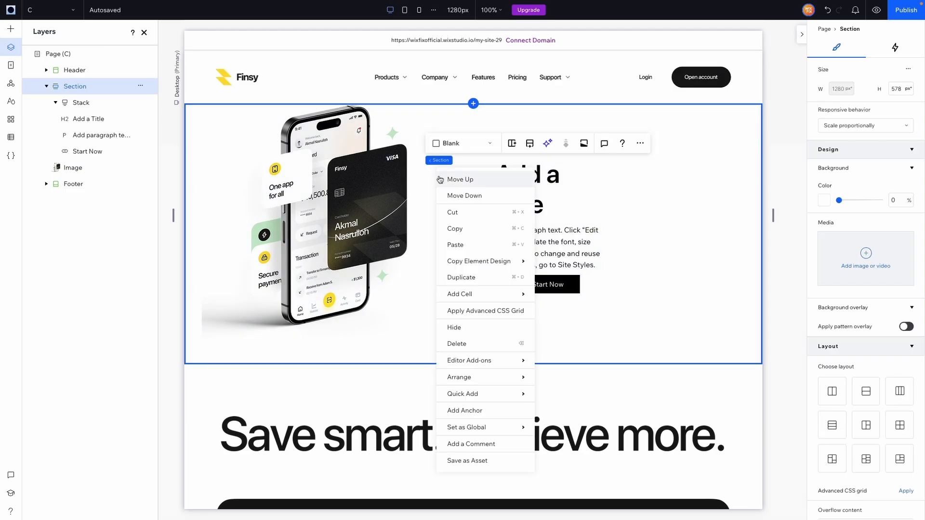
mouse_move(461, 266)
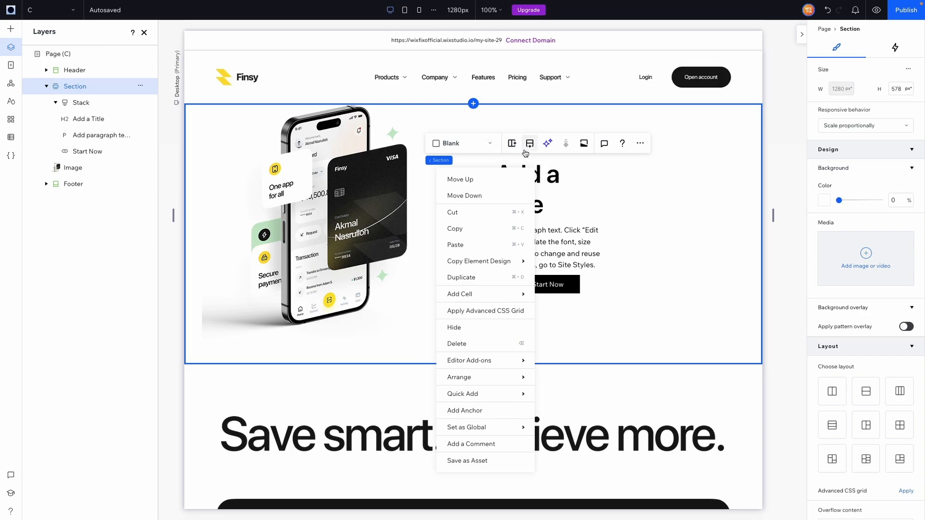
left_click(511, 148)
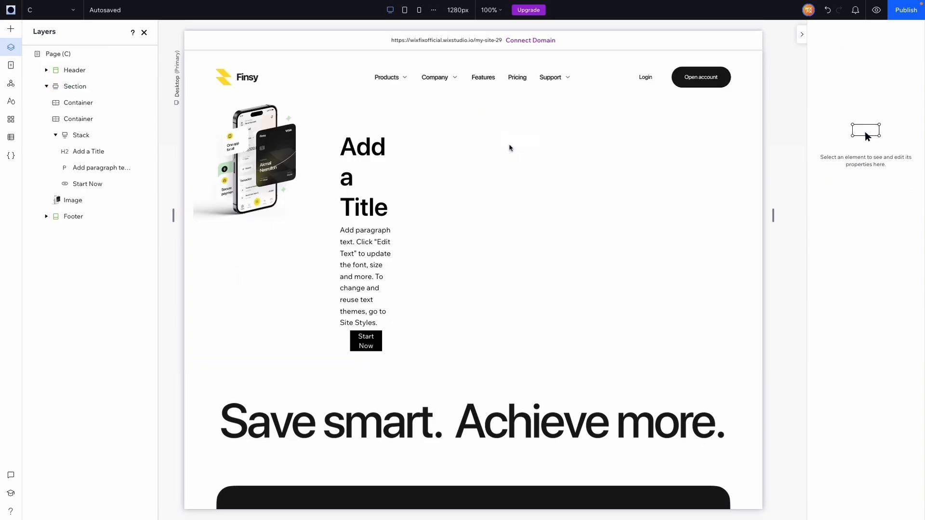
- Move the text stack from the image's cell into the empty cell, at about X 262 px and Y 39 px
left_click(405, 291)
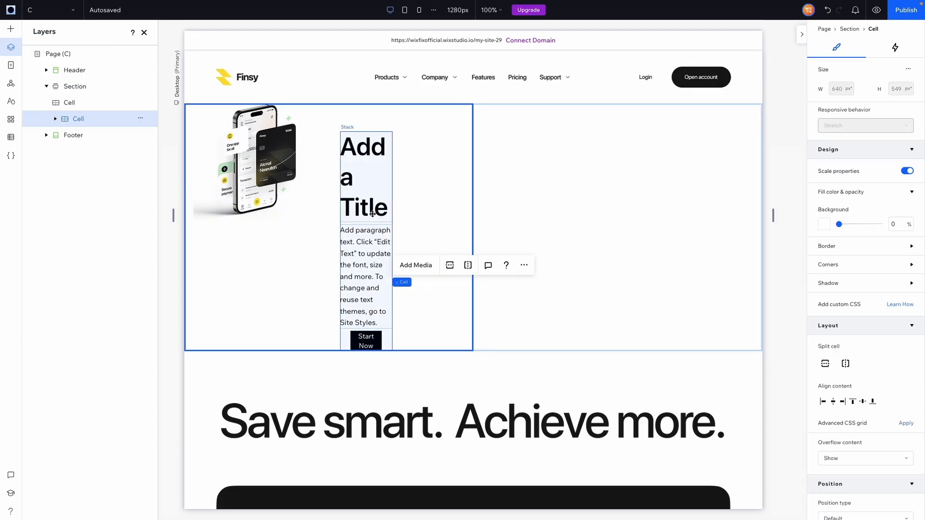
left_click(360, 174)
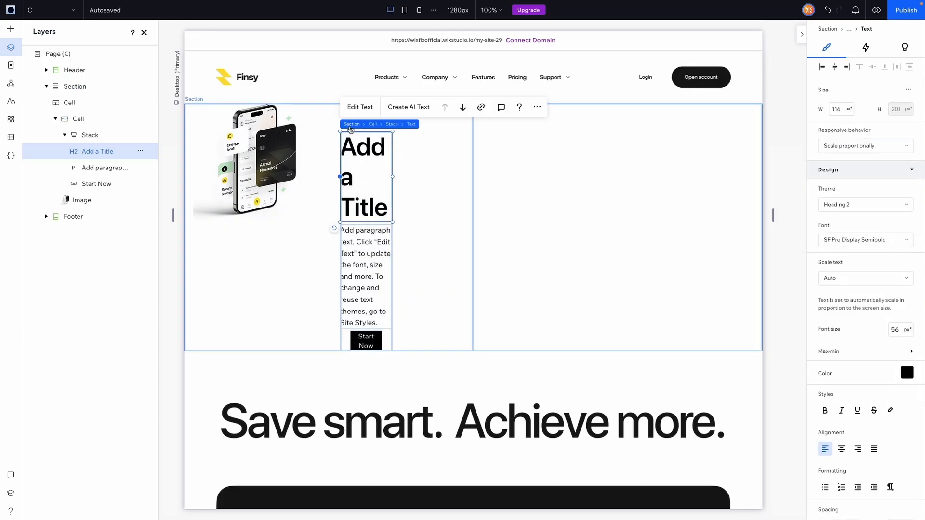
left_click(90, 126)
left_click(92, 134)
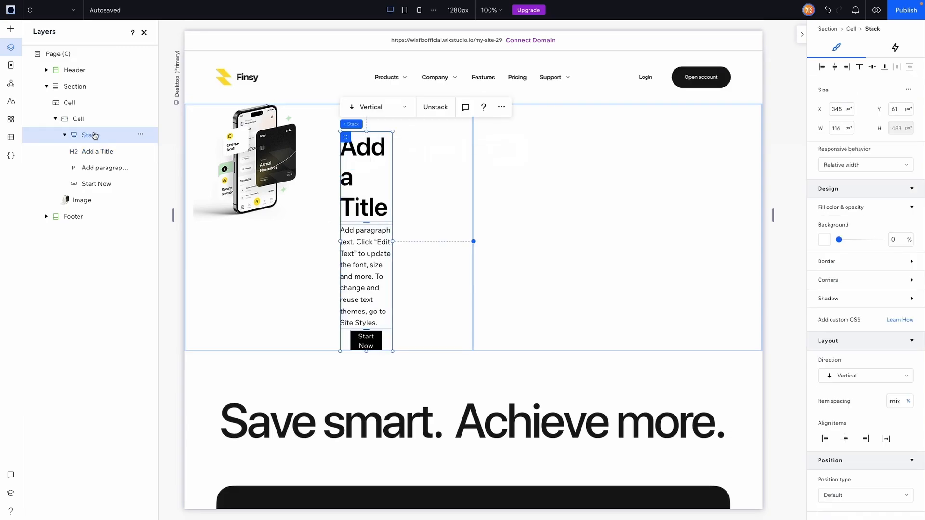
left_click_drag(349, 137, 598, 130)
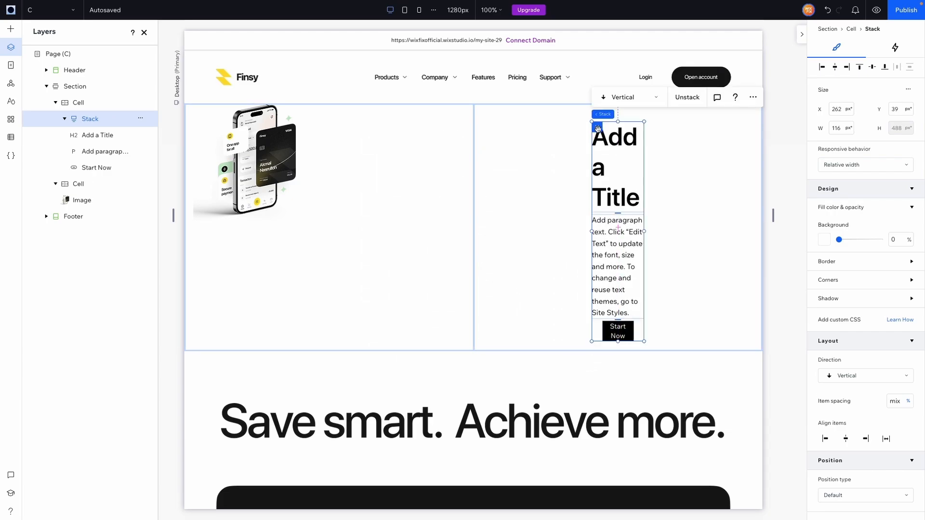
left_click(676, 199)
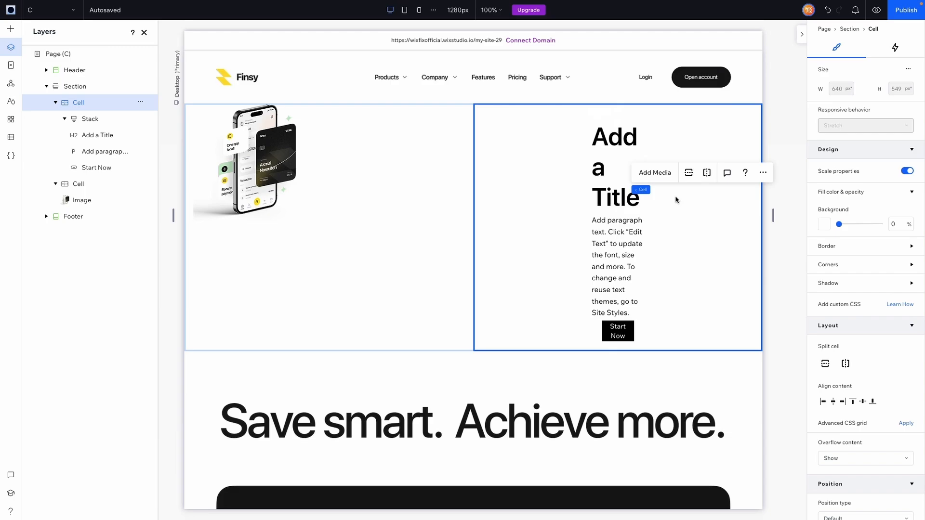
- Try to widen the title on its own inside the stack
left_click(609, 180)
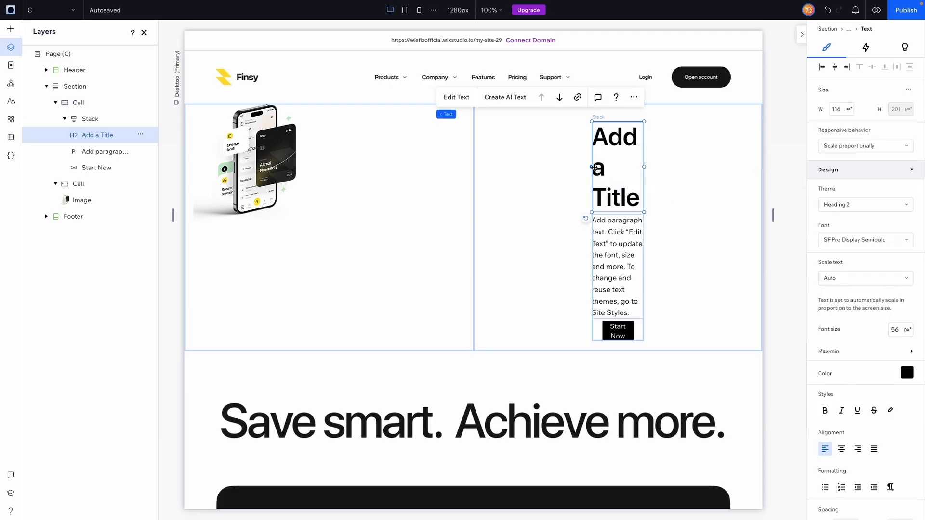
mouse_move(592, 166)
left_mouse_down()
mouse_move(572, 167)
mouse_move(590, 167)
left_mouse_up()
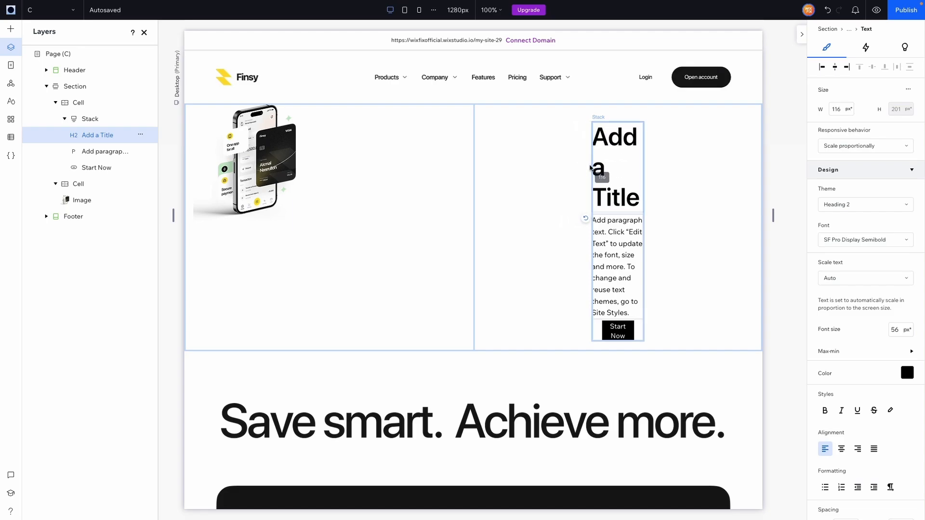
left_click(513, 205)
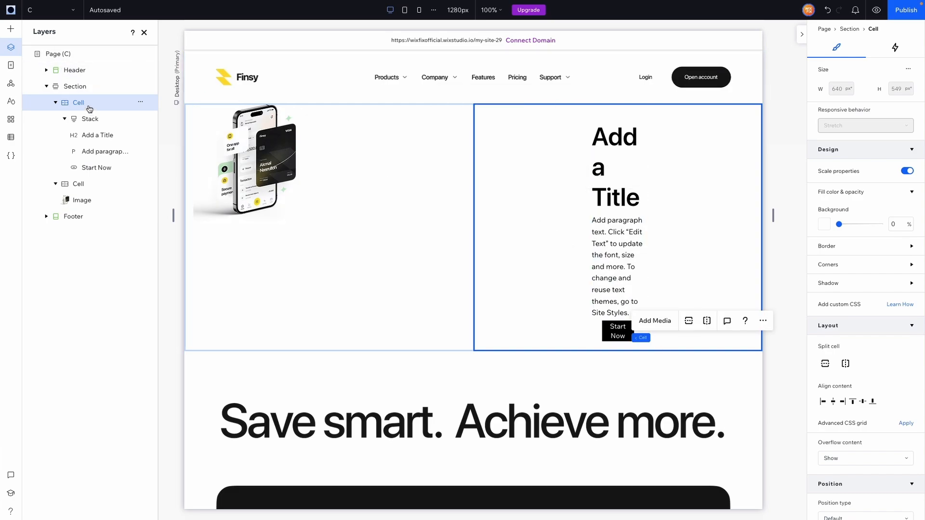
- Select the whole stack instead of its individual elements and widen it leftwards to about 254 px
left_click(594, 163)
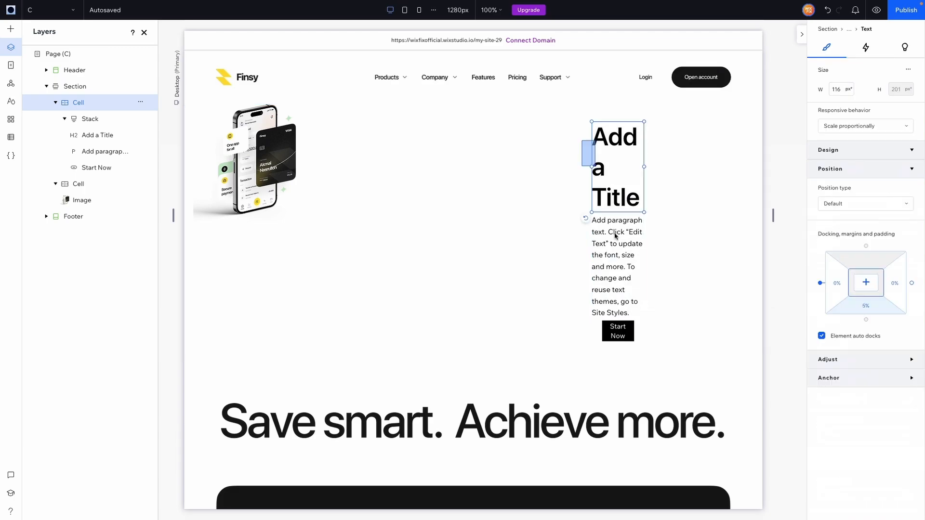
left_click_drag(616, 236, 640, 325)
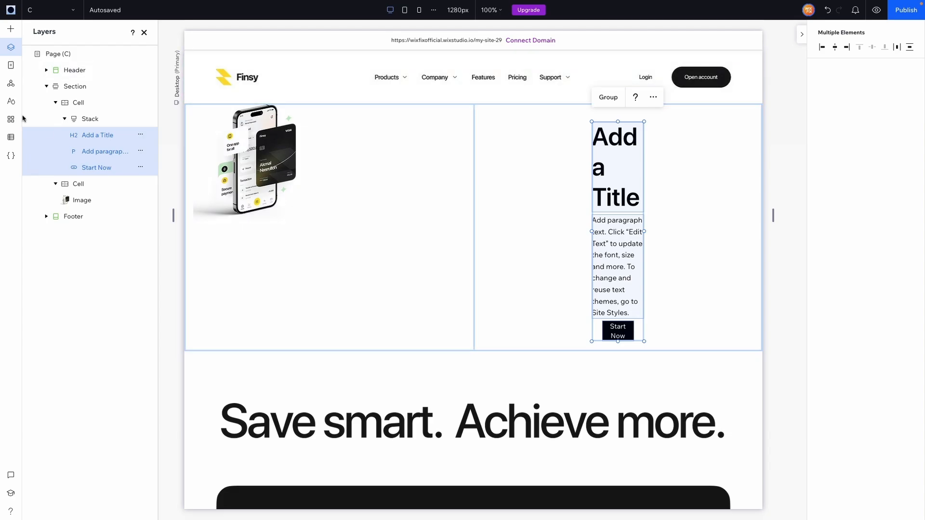
left_click(88, 121)
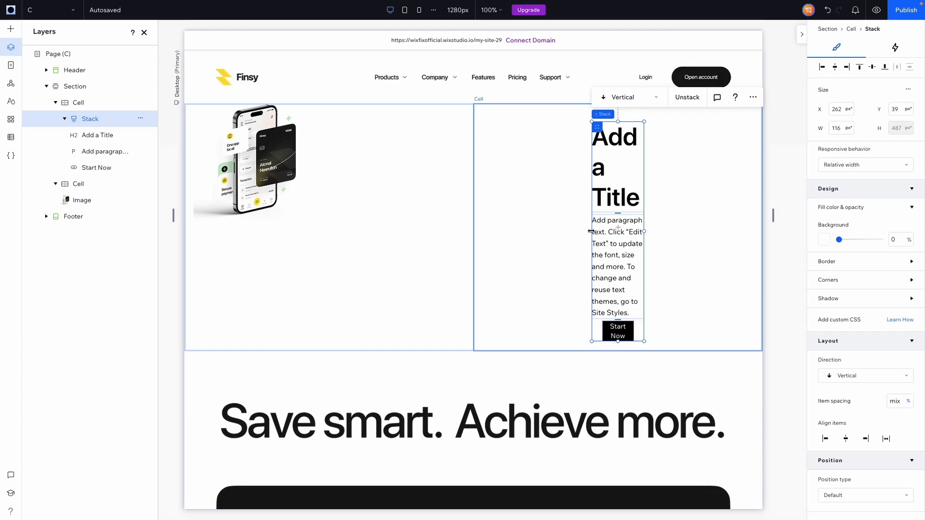
left_click_drag(591, 231, 529, 220)
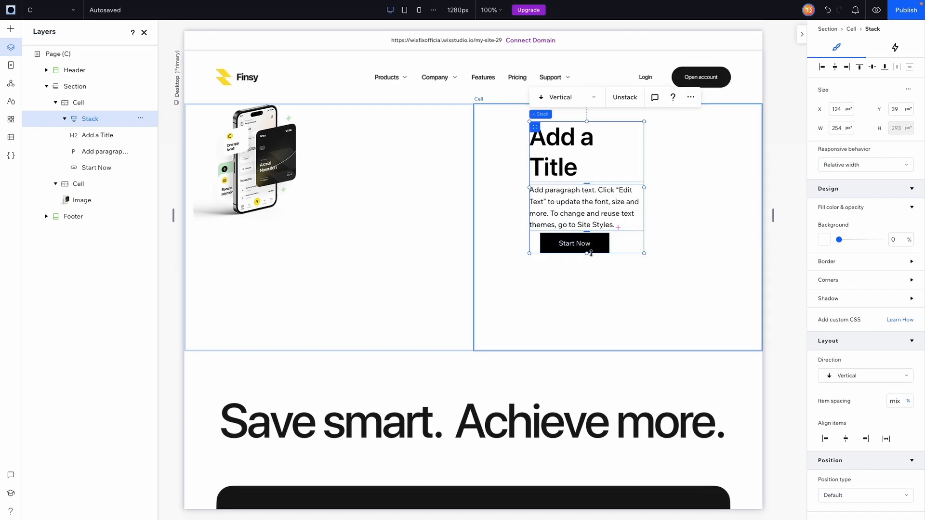
- Shift the title sideways on its own within the stack, and undo the shifts
left_click(588, 168)
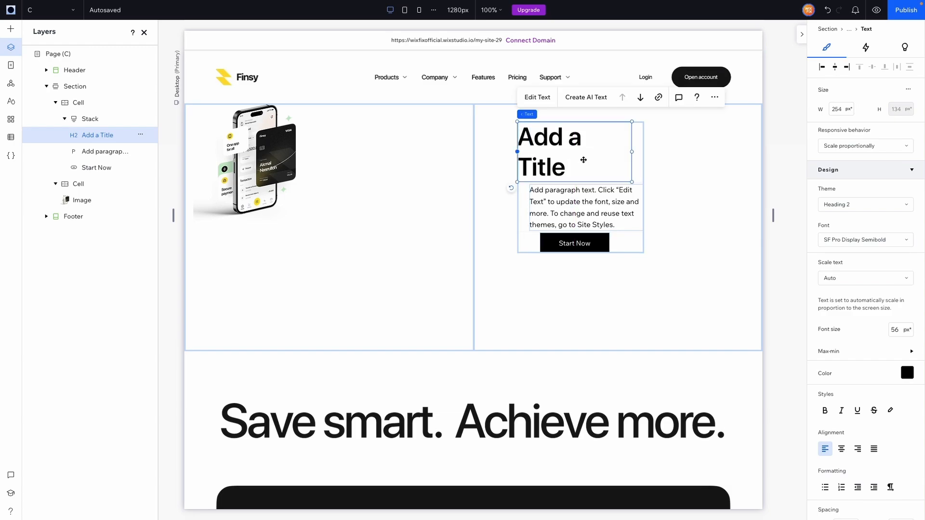
left_click_drag(581, 160, 588, 158)
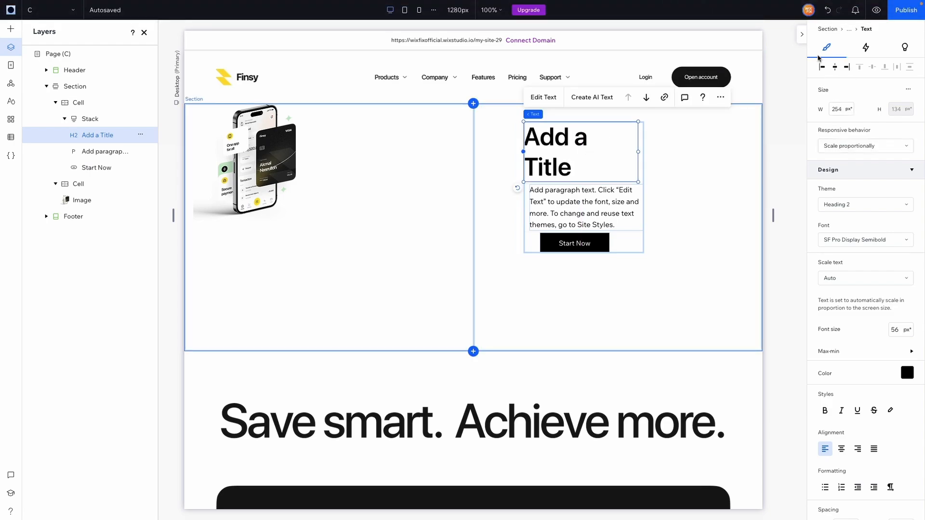
left_click(828, 11)
left_click(828, 12)
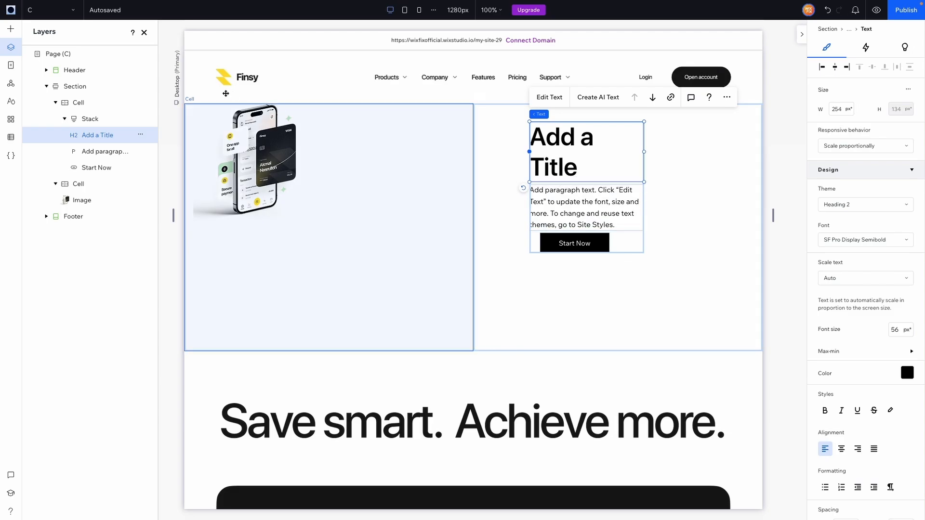
left_click(76, 124)
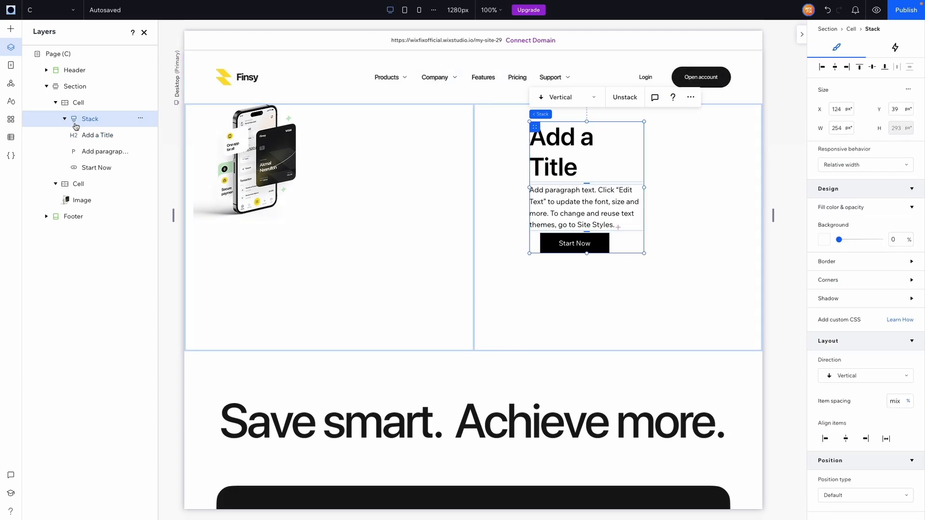
left_click(558, 149)
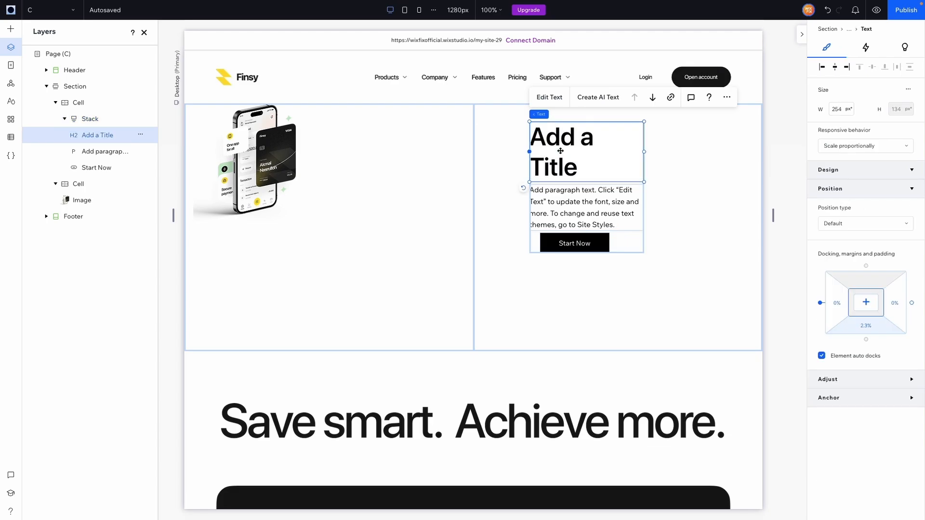
left_click(99, 124)
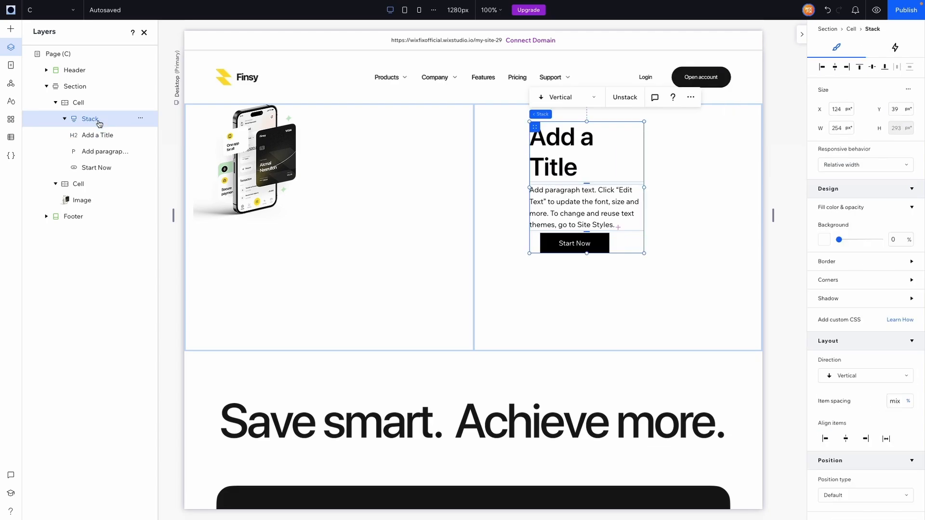
left_click(536, 125)
double_click(537, 126)
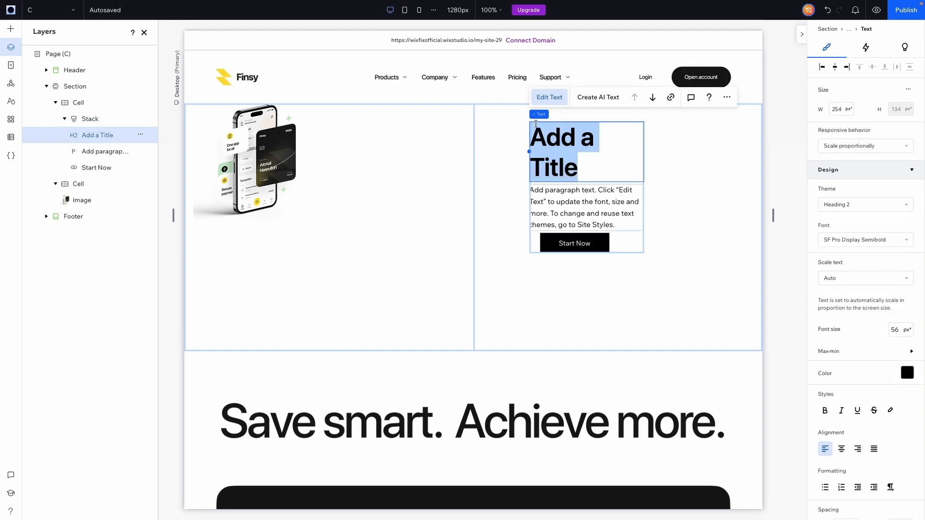
left_click(488, 146)
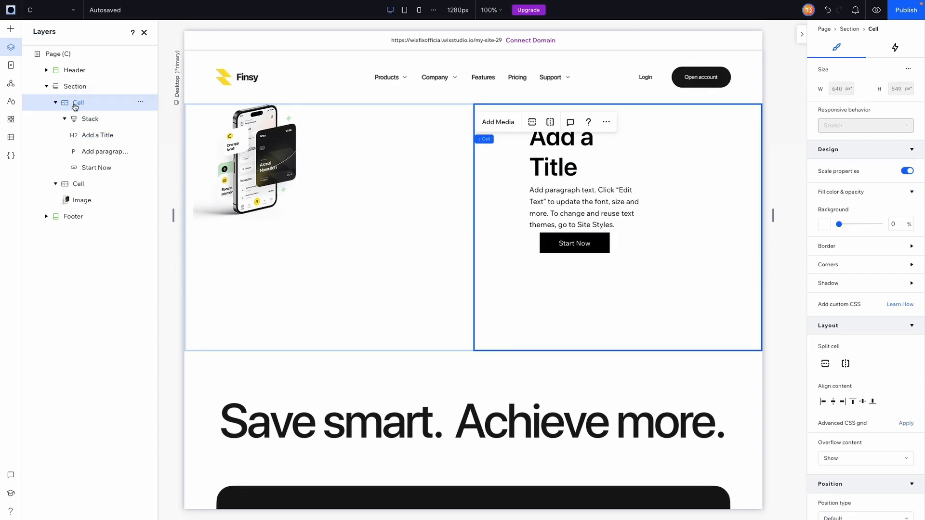
- Move the whole stack down and right within its cell to about X 193 px and Y 122 px
left_click(90, 119)
left_click_drag(541, 131, 569, 163)
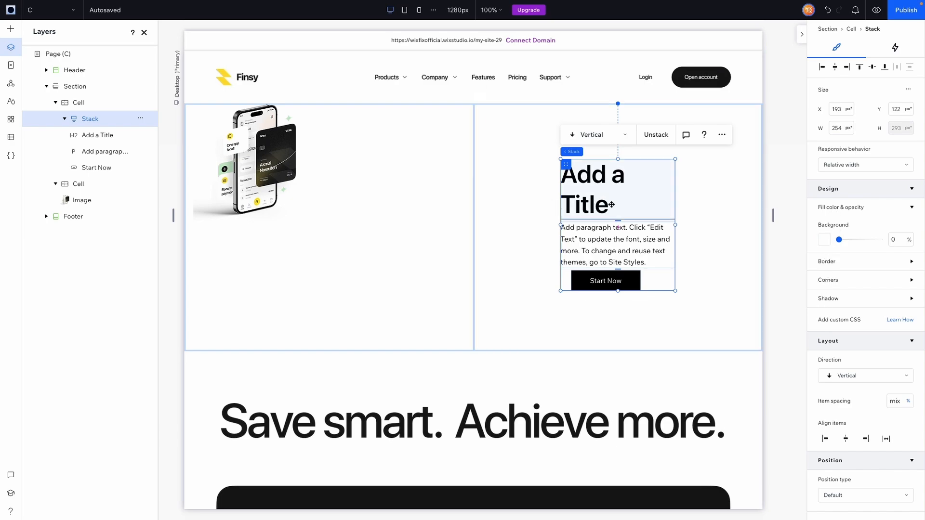
left_click(610, 279)
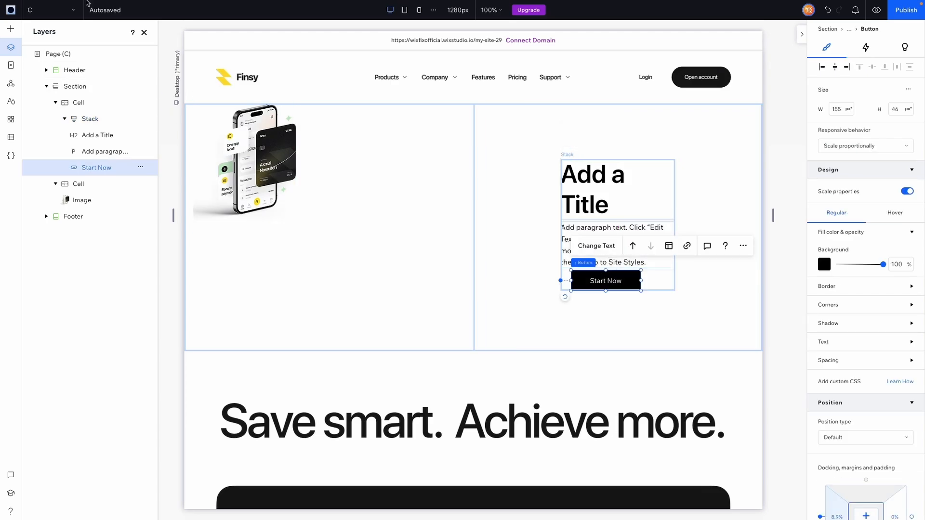
- Close the layer tree and deselect the Start Now button
left_click(144, 33)
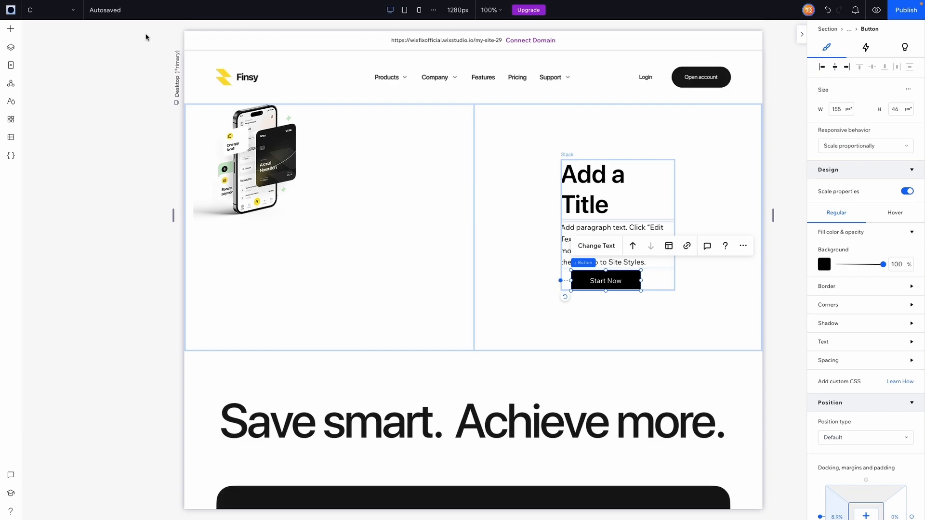
left_click(43, 5)
left_click(166, 90)
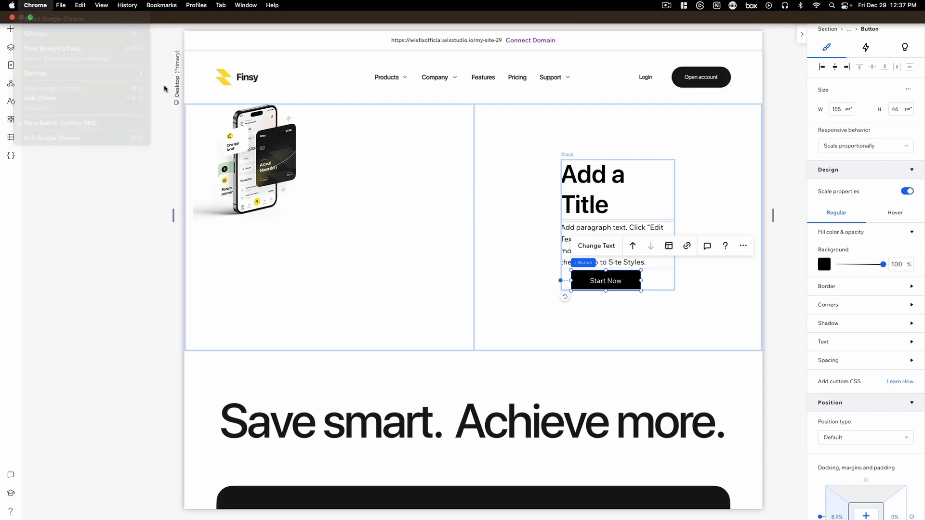
left_click(97, 60)
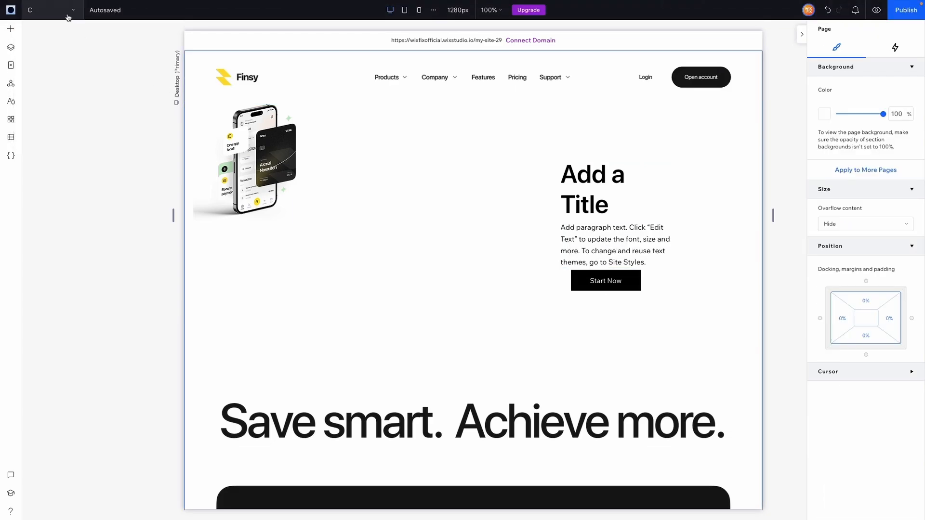
- Examine the hero section on page R for reference, and return to page C
left_click(68, 11)
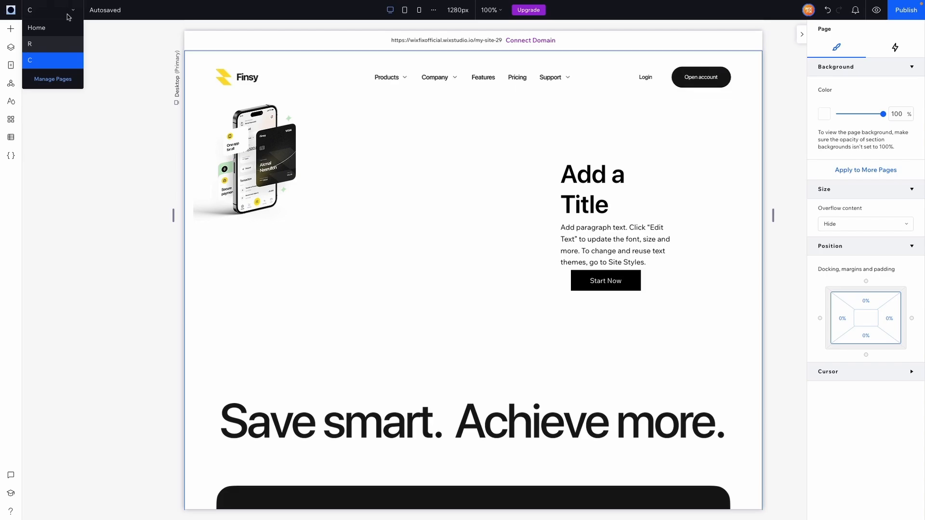
left_click(60, 40)
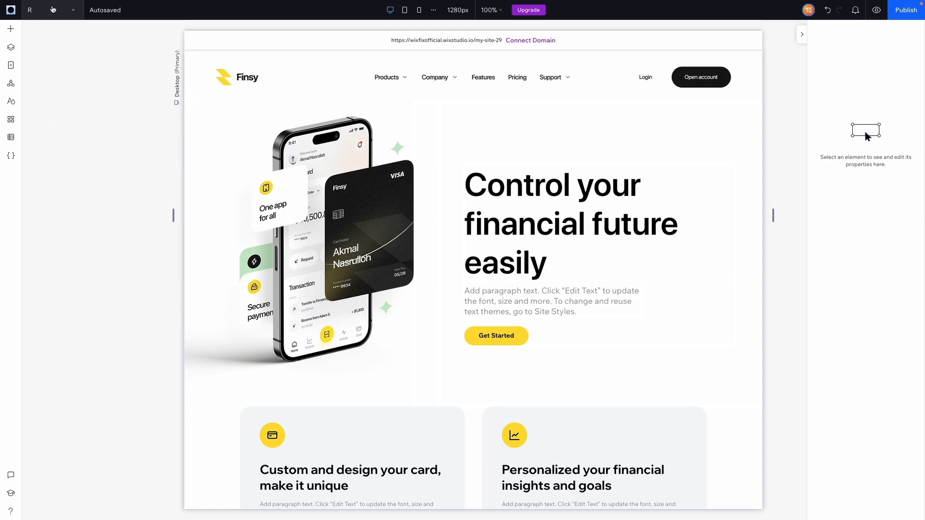
left_click(63, 92)
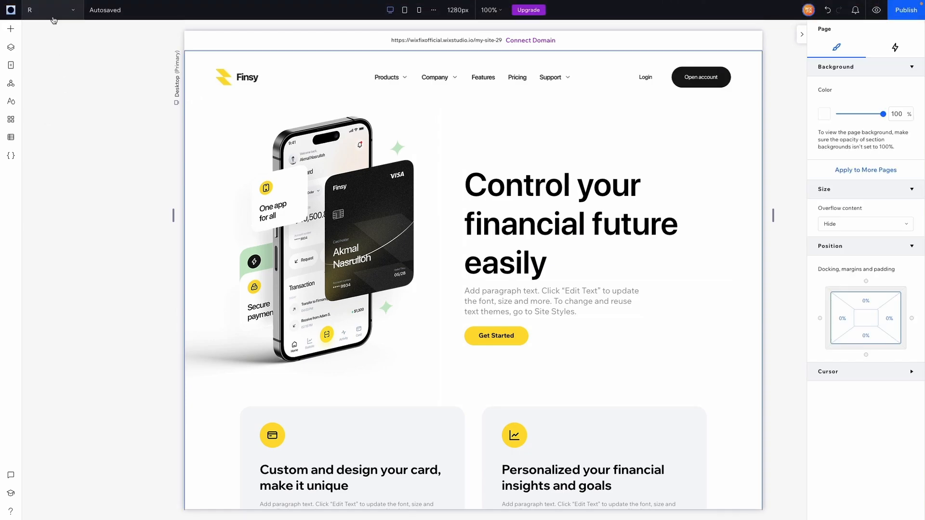
left_click(54, 14)
left_click(53, 57)
- Fill the Start Now button's background with the yellow theme color #FFDD33
left_click(611, 280)
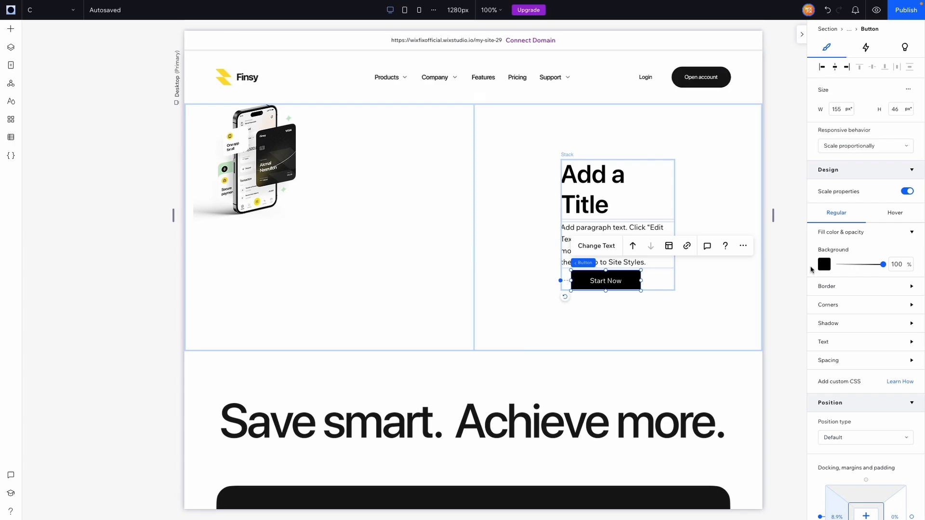
left_click(824, 264)
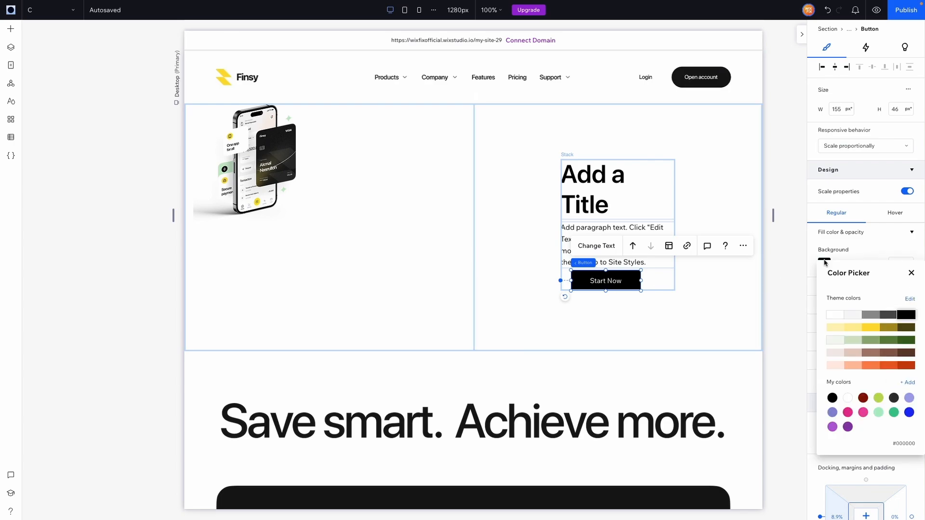
left_click(869, 330)
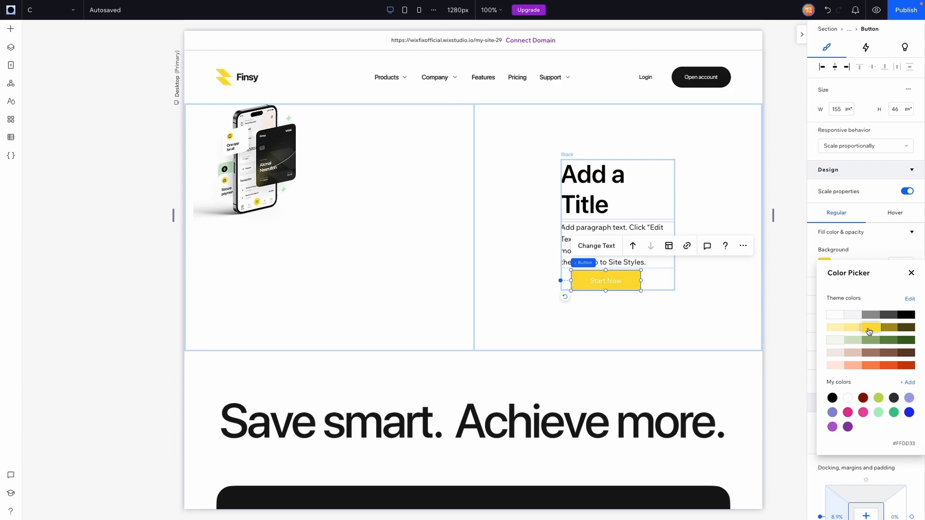
left_click(801, 294)
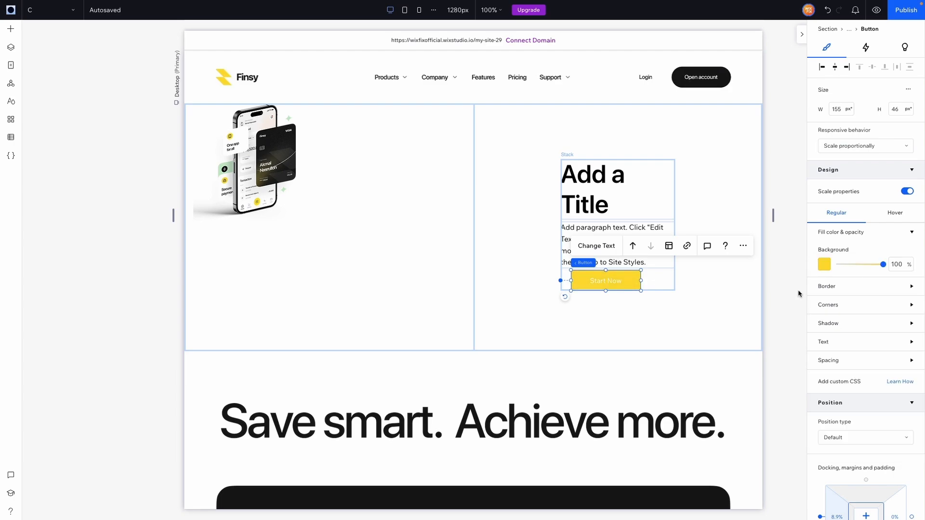
- Round all four corners of the Start Now button with a radius of 25 px
left_click(842, 294)
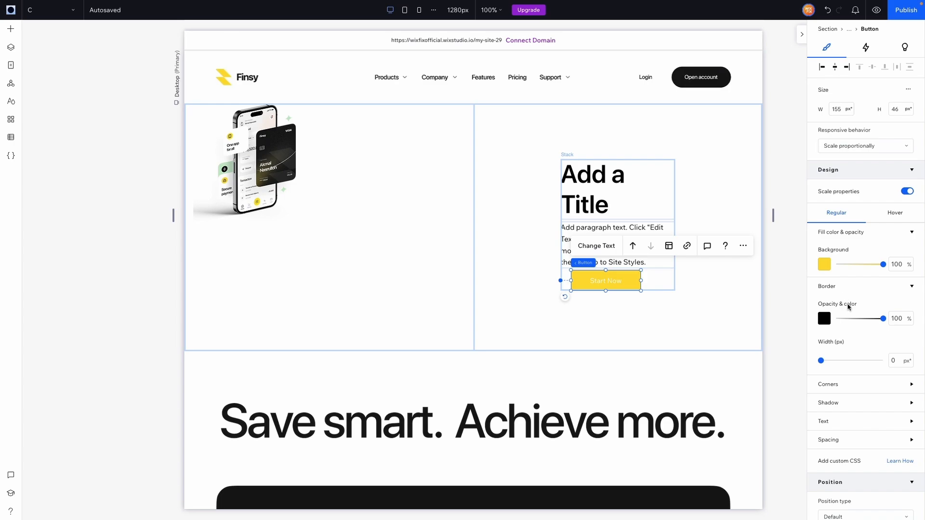
left_click(825, 338)
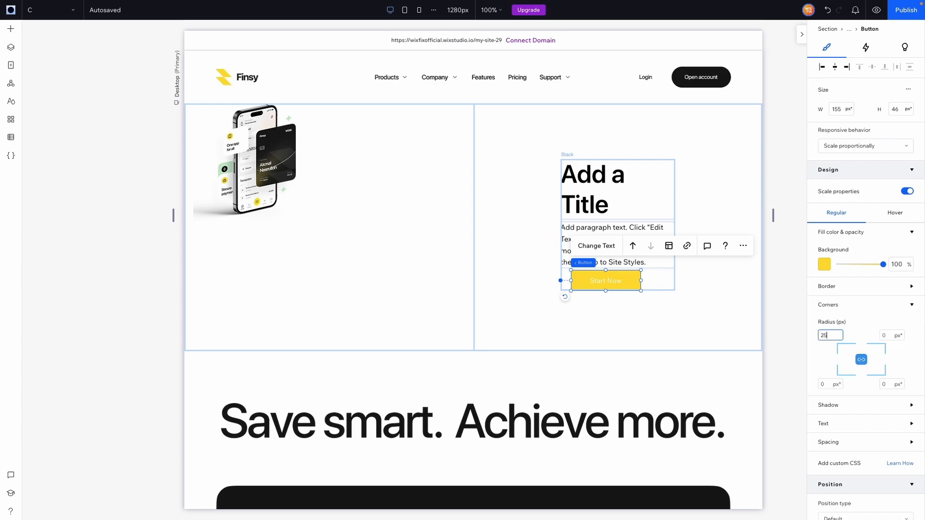
key("Return")
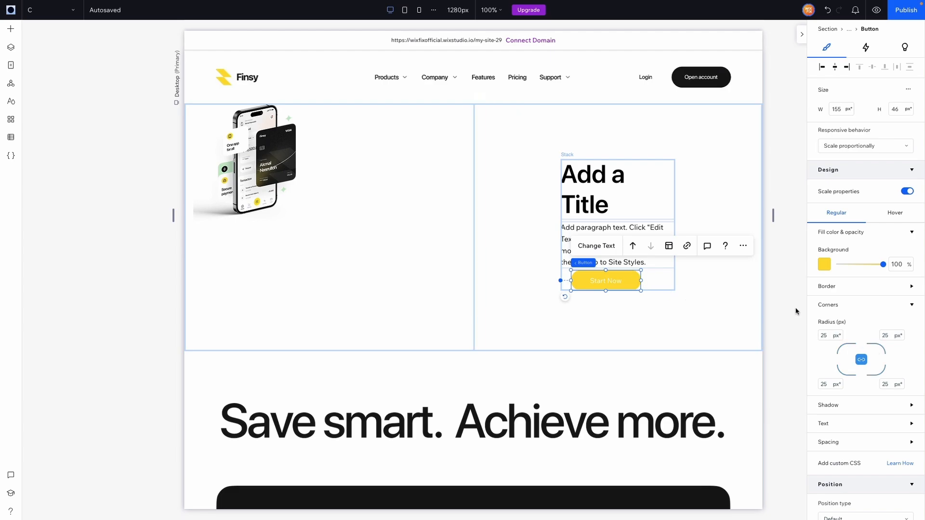
left_click(838, 304)
- Make the Start Now button's label bold with a font size of 18 px
left_click(837, 342)
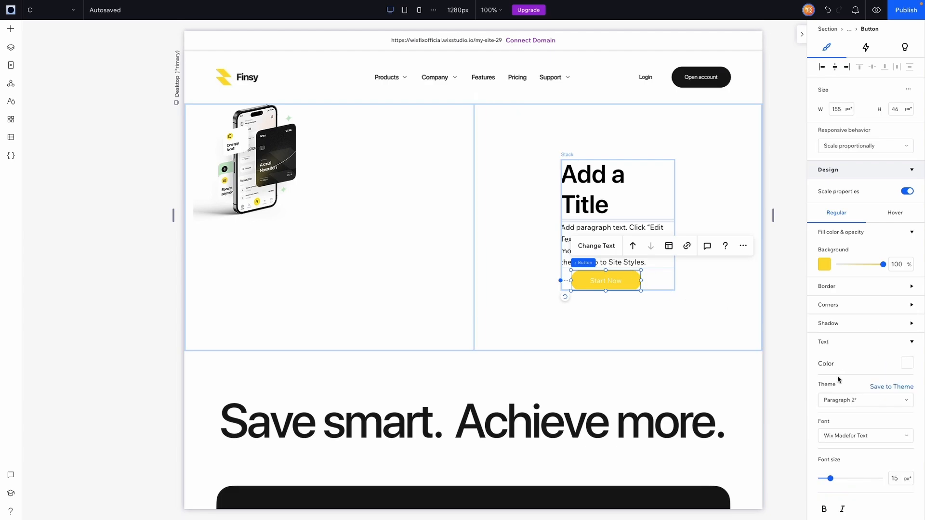
left_click(823, 509)
left_click(914, 344)
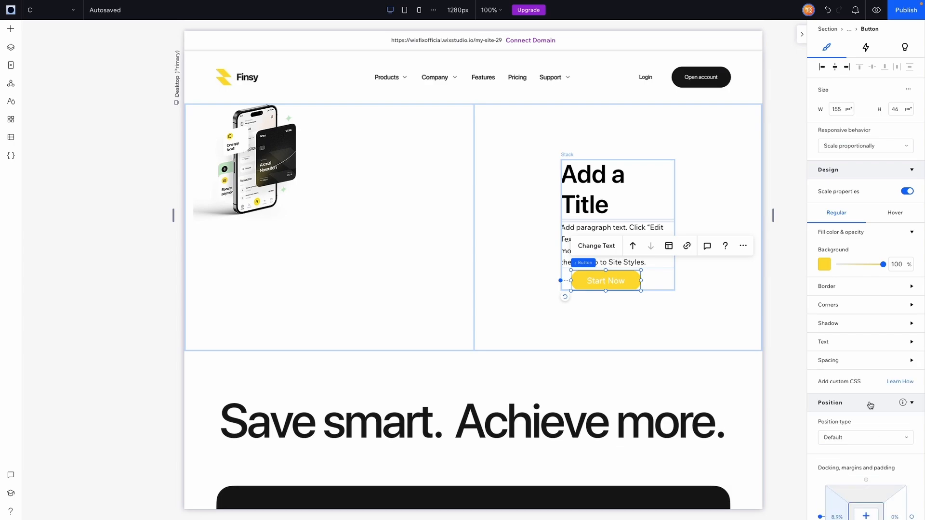
- Set the Start Now button's text color to black (#000000)
scroll(870, 406, "down", 3)
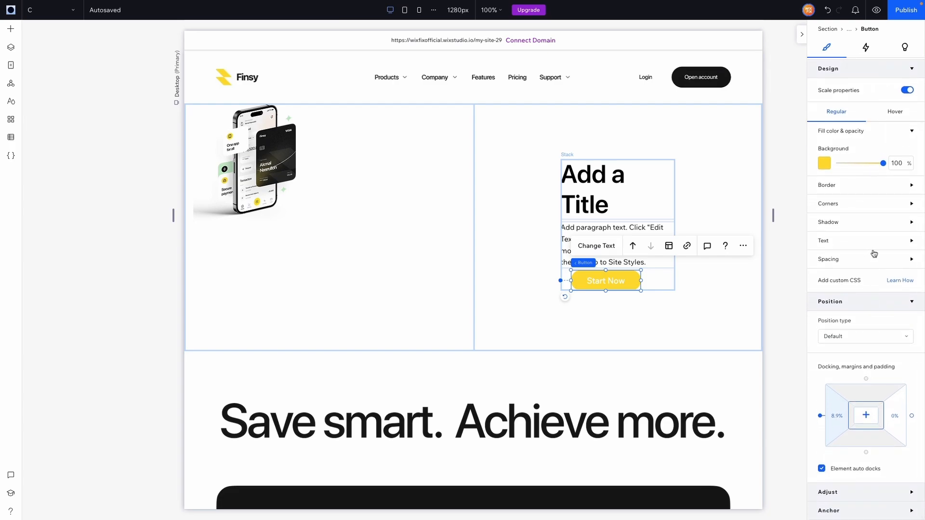
left_click(912, 243)
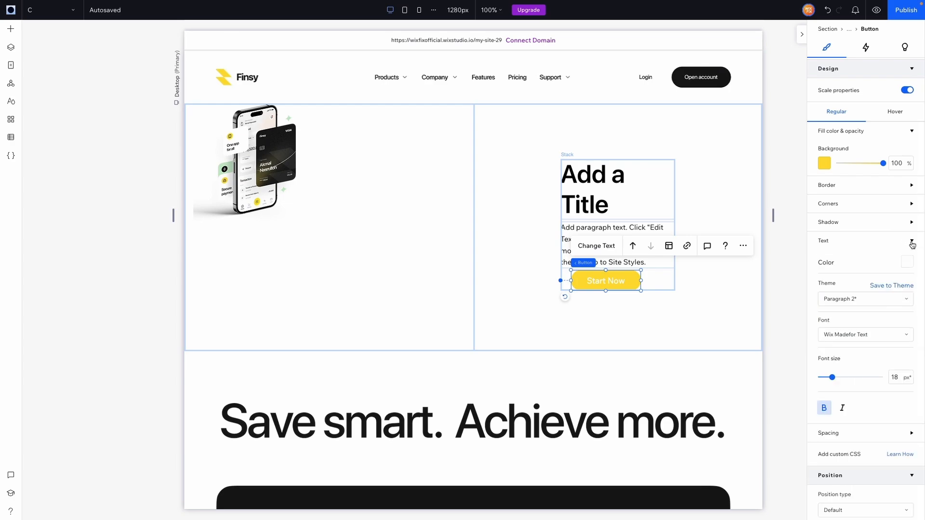
left_click(909, 264)
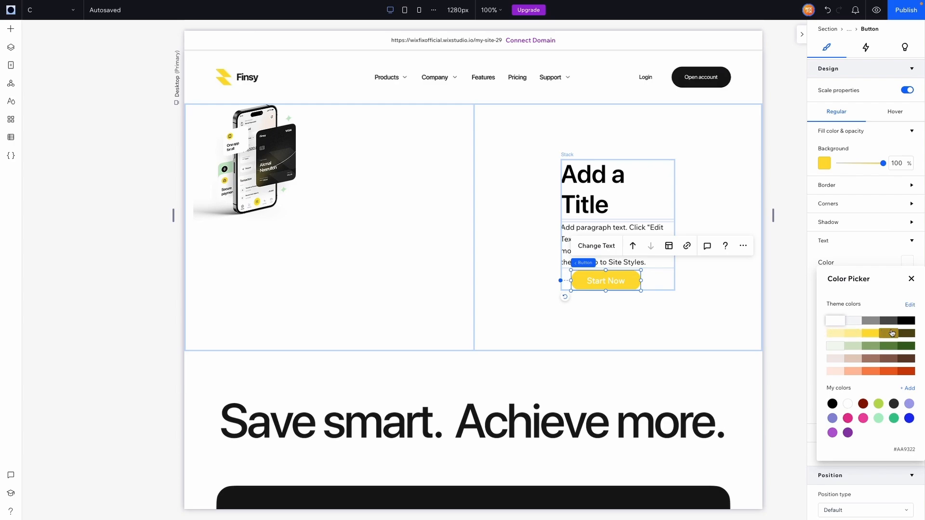
left_click(906, 321)
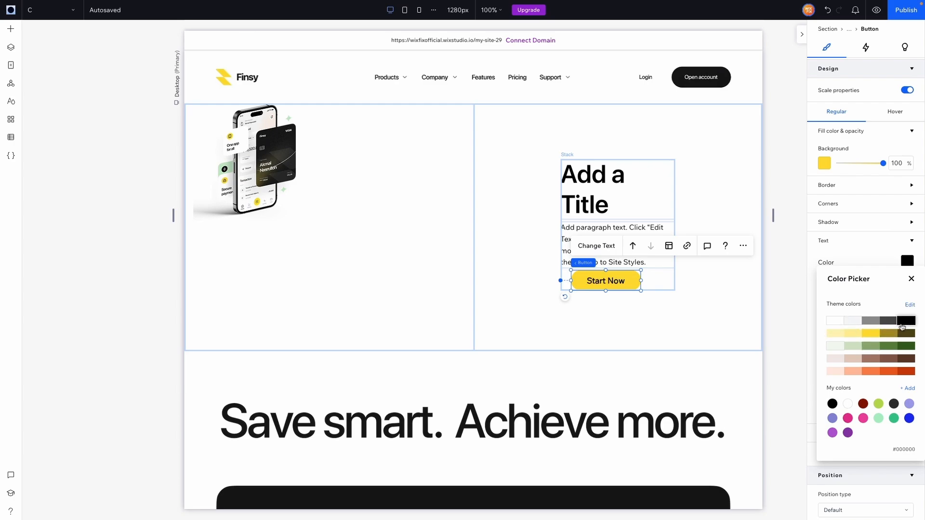
left_click(797, 266)
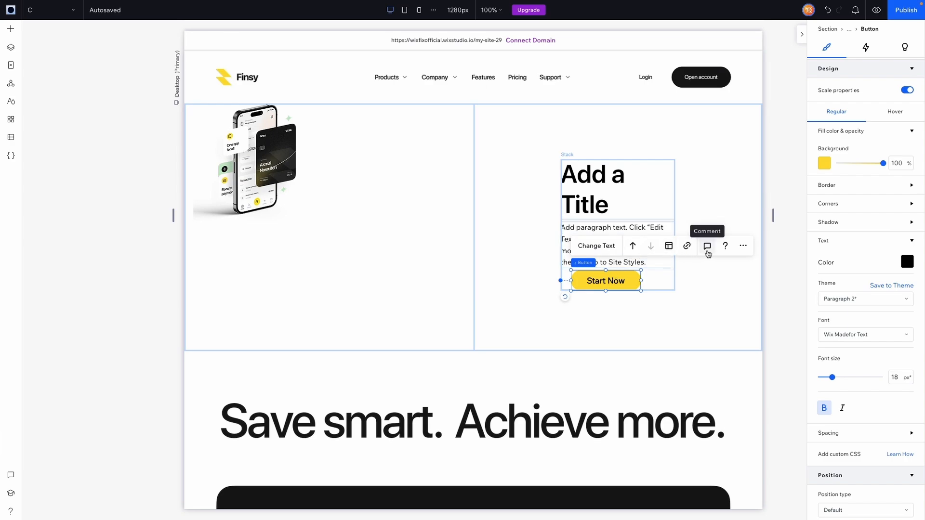
- Change the yellow button's label to "Get Started"
left_click(611, 245)
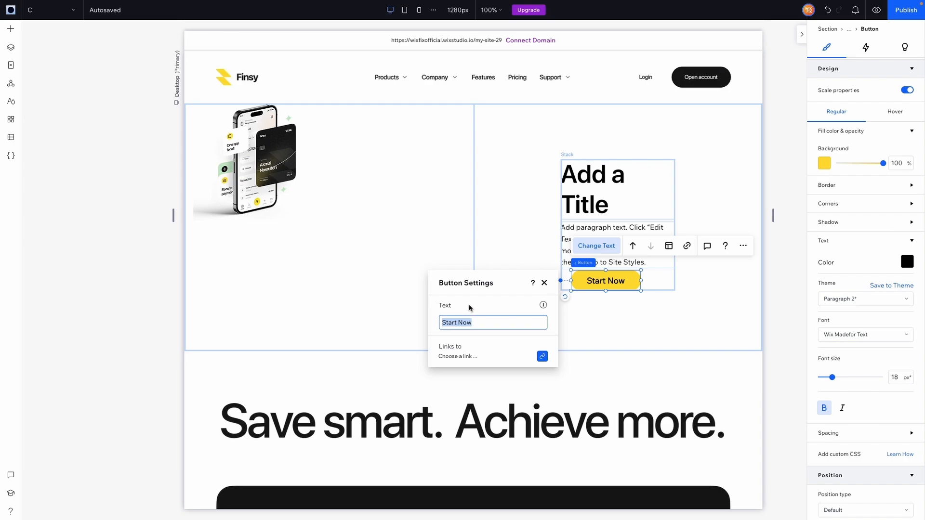
type("GRT ST")
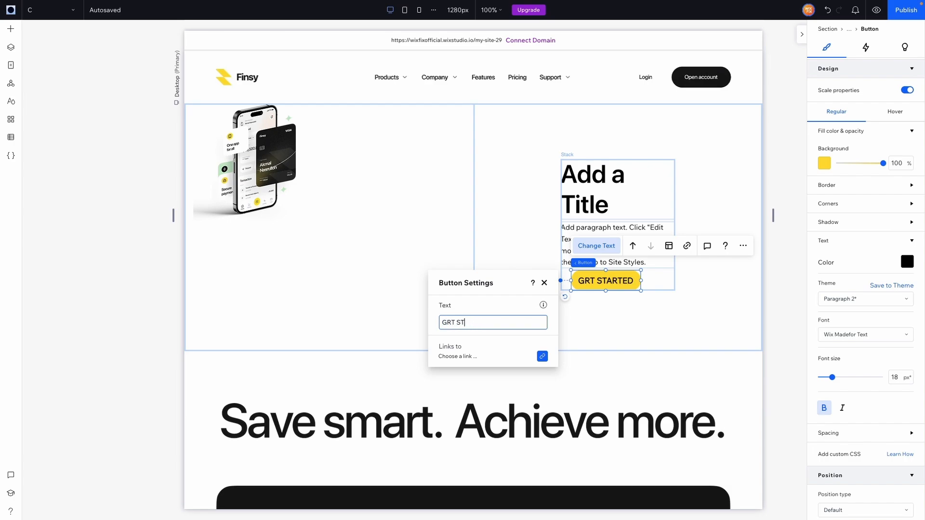
type("et Started")
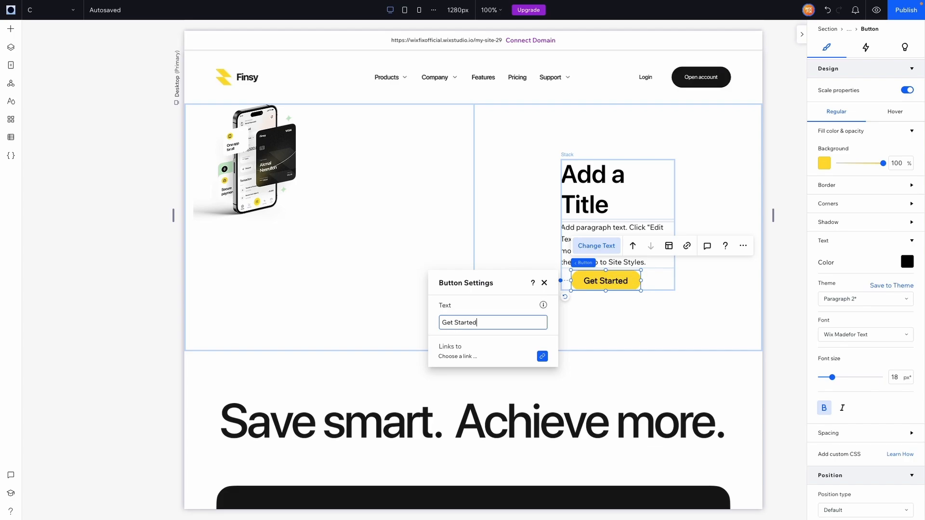
left_click(628, 335)
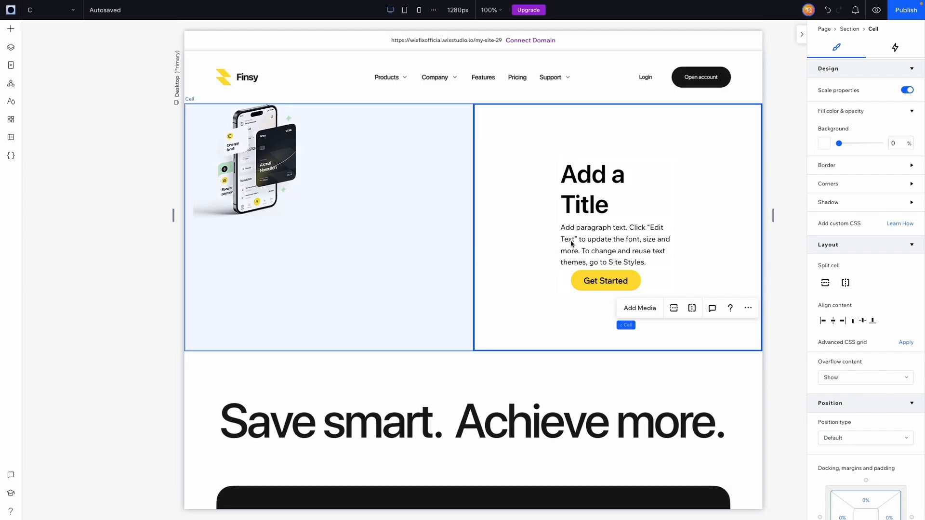
triple_click(619, 246)
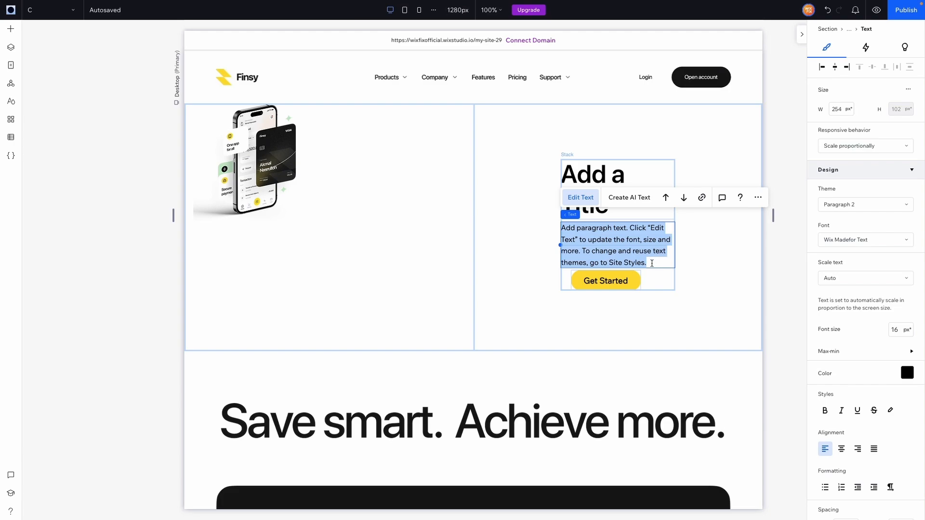
left_click(615, 255)
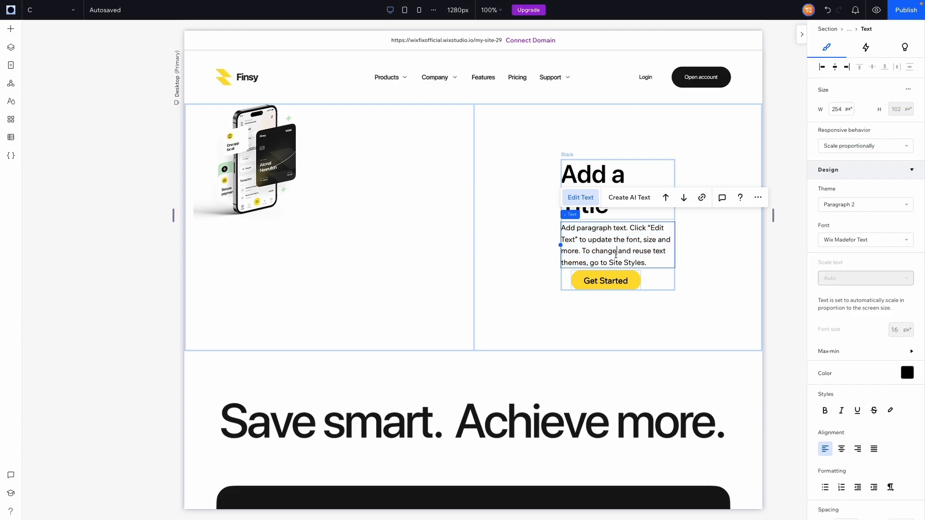
left_click(75, 12)
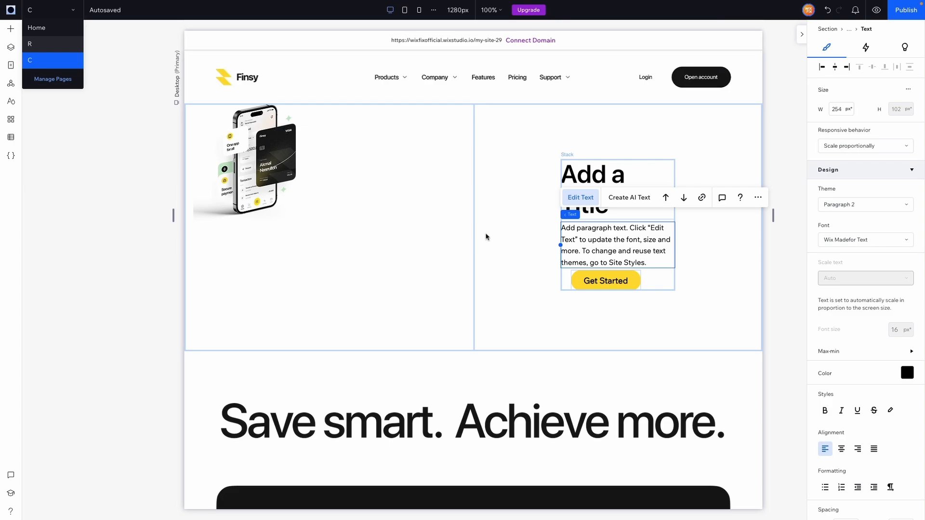
left_click(523, 249)
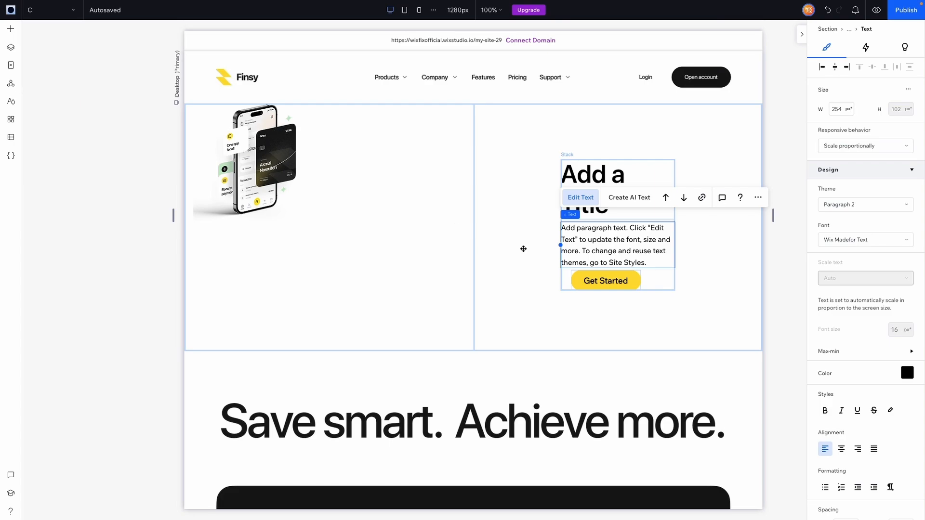
- Replace the title text on page C with page R's headline, "Control your financial future easily"
left_click(625, 211)
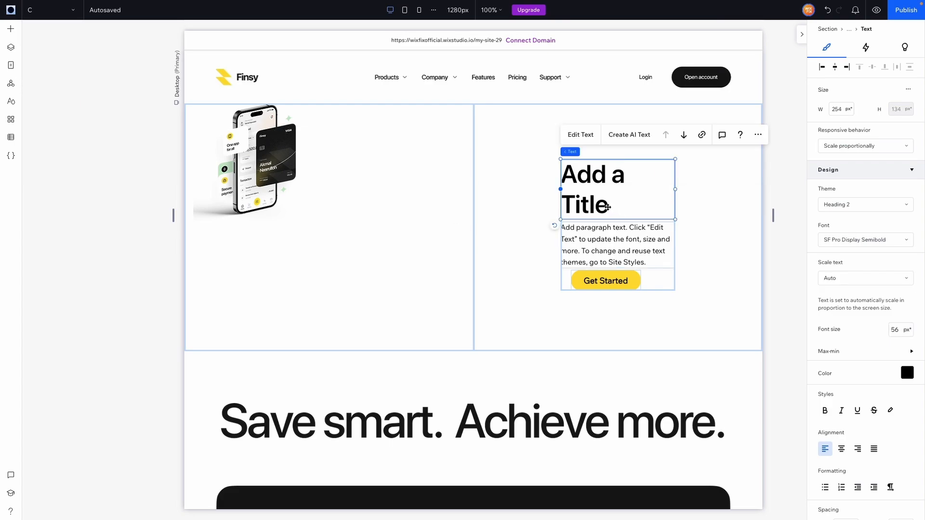
double_click(608, 207)
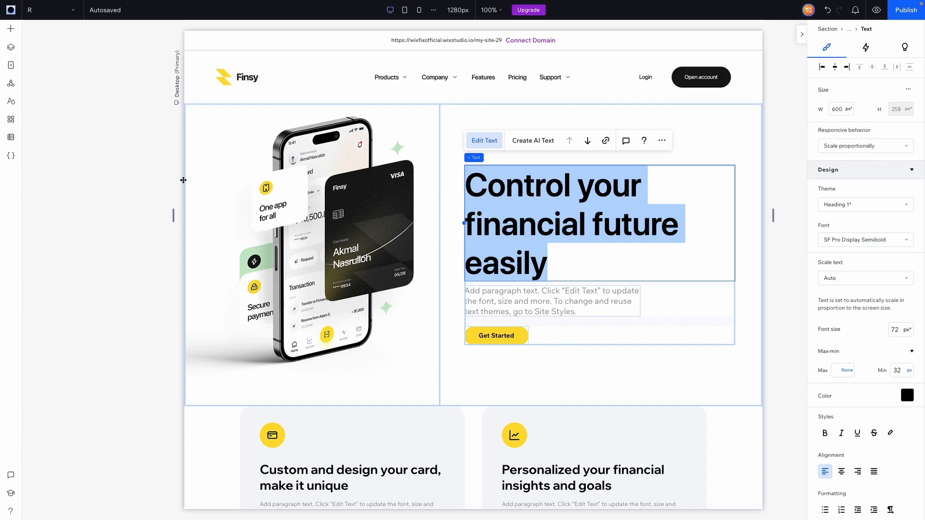
left_click(48, 10)
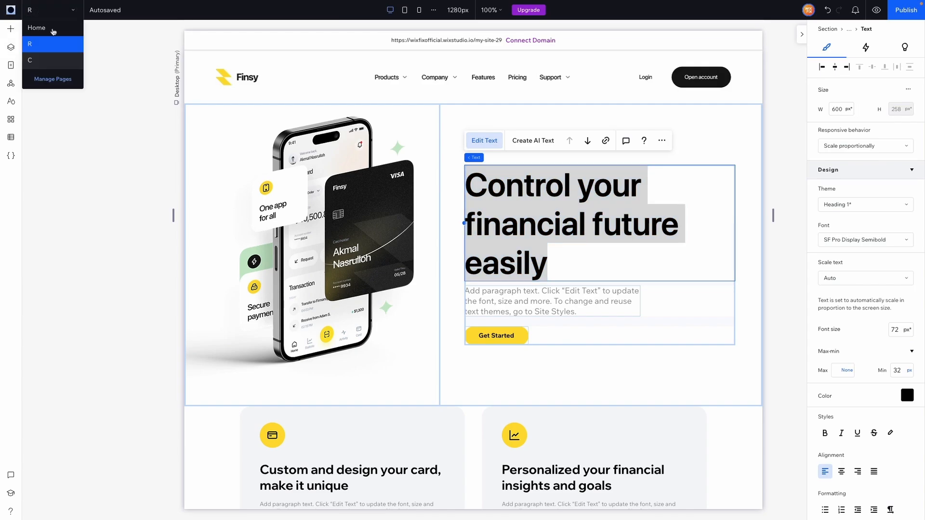
left_click(64, 62)
double_click(574, 194)
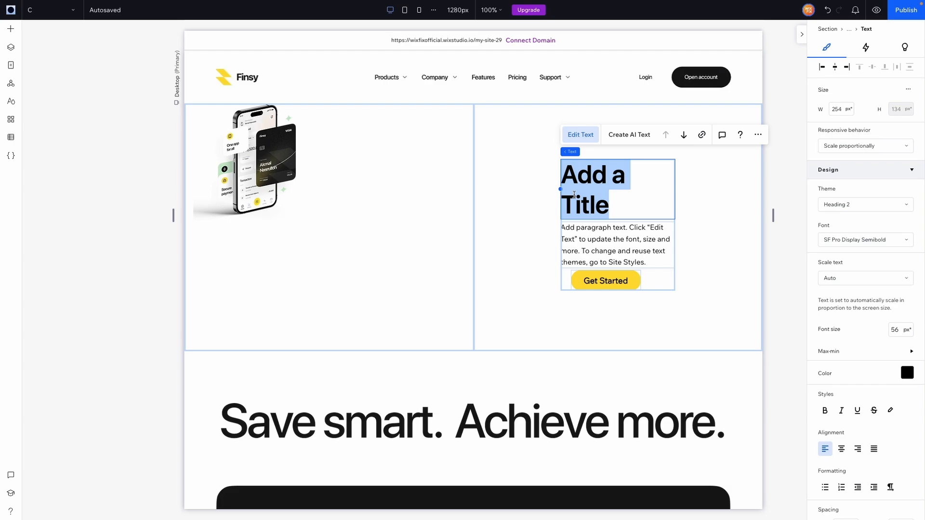
key("ctrl+b")
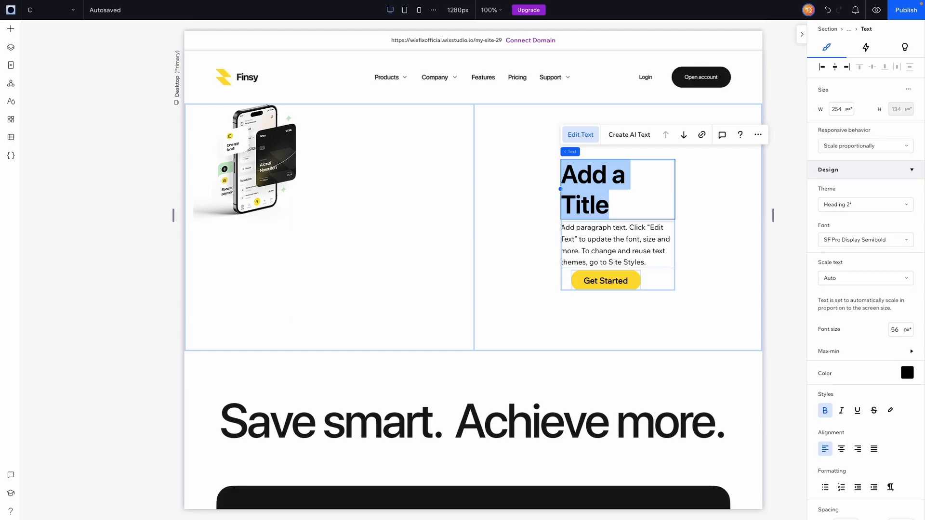
type("Control your financial future easily")
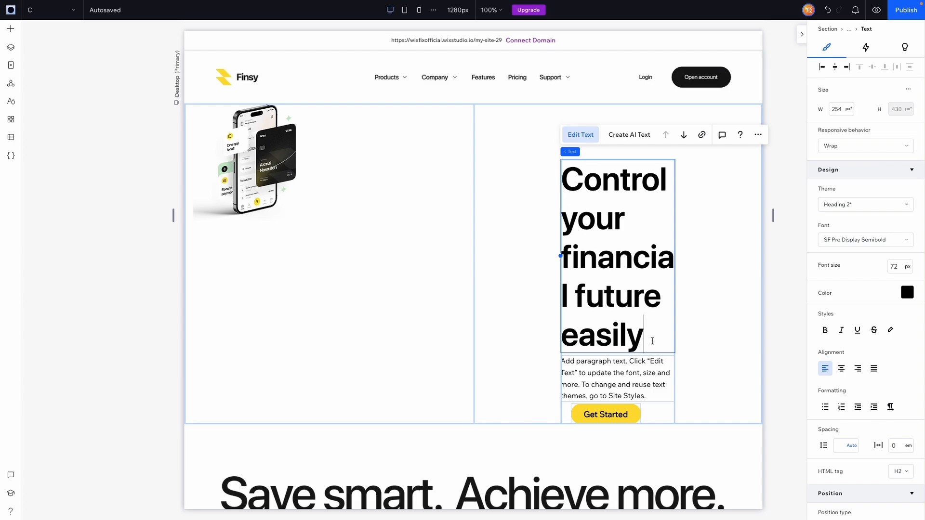
- Set the font size of the whole headline to 55 px
left_click_drag(652, 341, 572, 180)
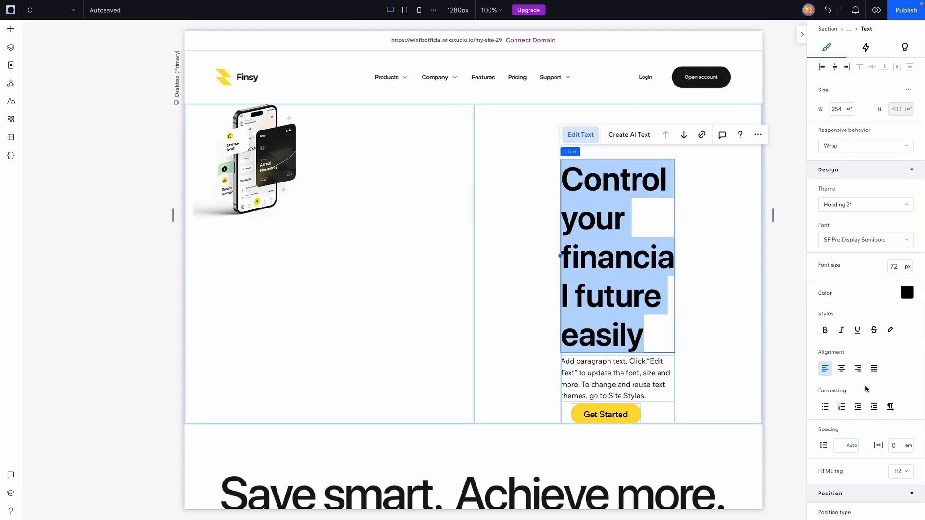
left_click(894, 266)
type("55")
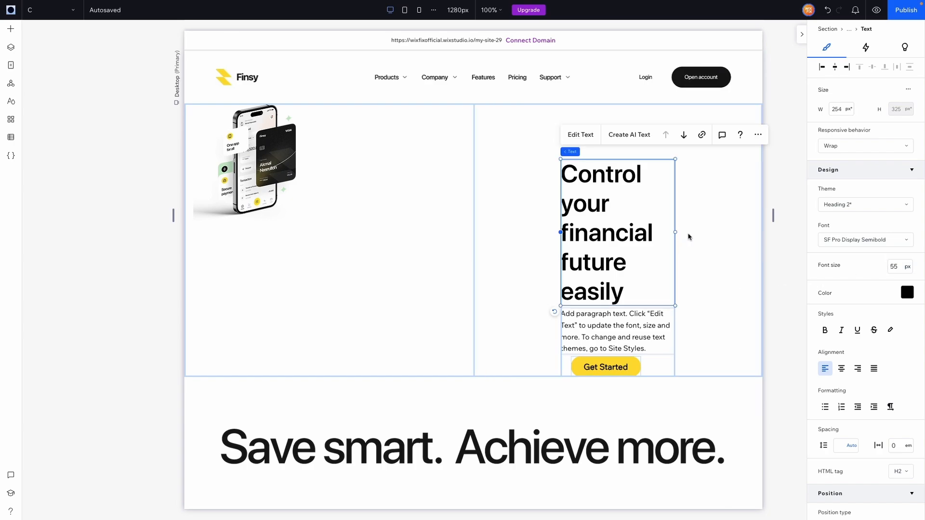
- Widen the headline box rightwards to about 307 px, extend it further leftwards, and select the Get Started button
left_click_drag(676, 233, 700, 233)
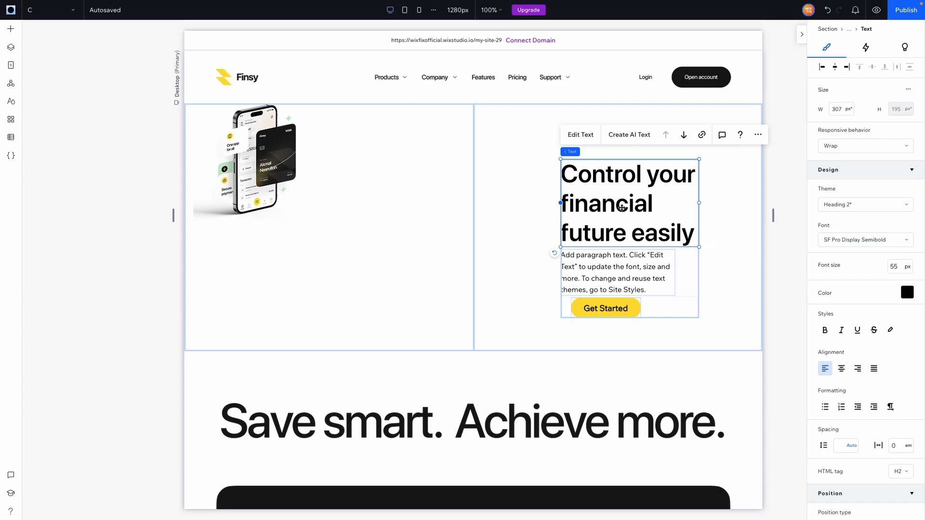
left_click_drag(560, 203, 519, 203)
left_click(523, 298)
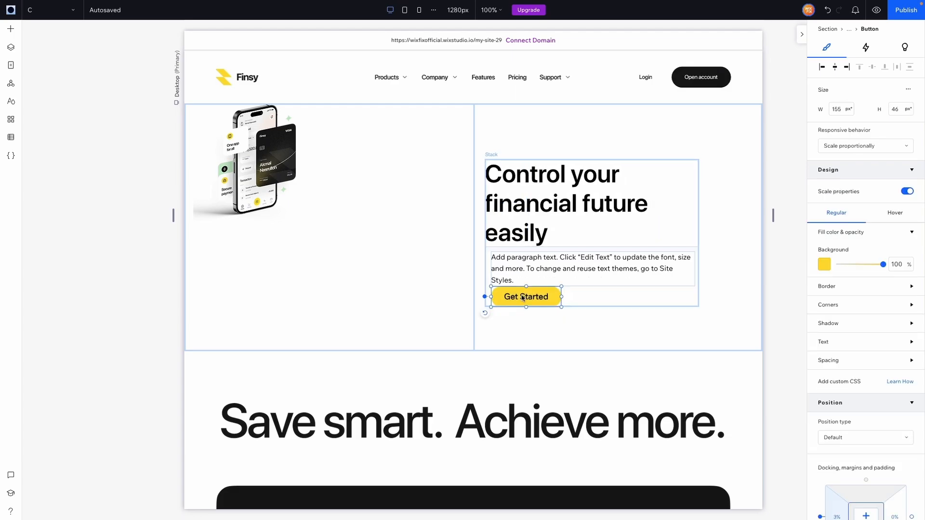
- Shift the paragraph and Get Started button leftwards within the stack, closer to the headline's left edge
left_click(544, 325)
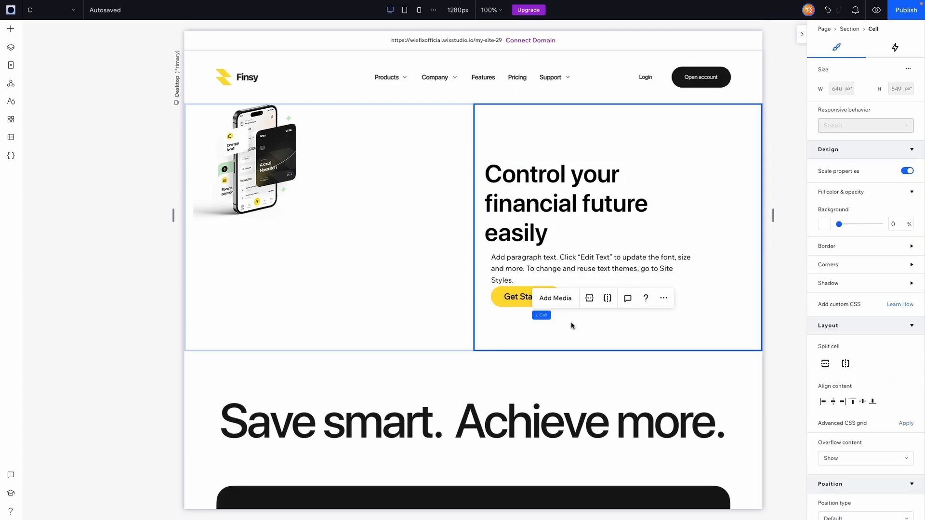
left_click_drag(572, 324, 516, 160)
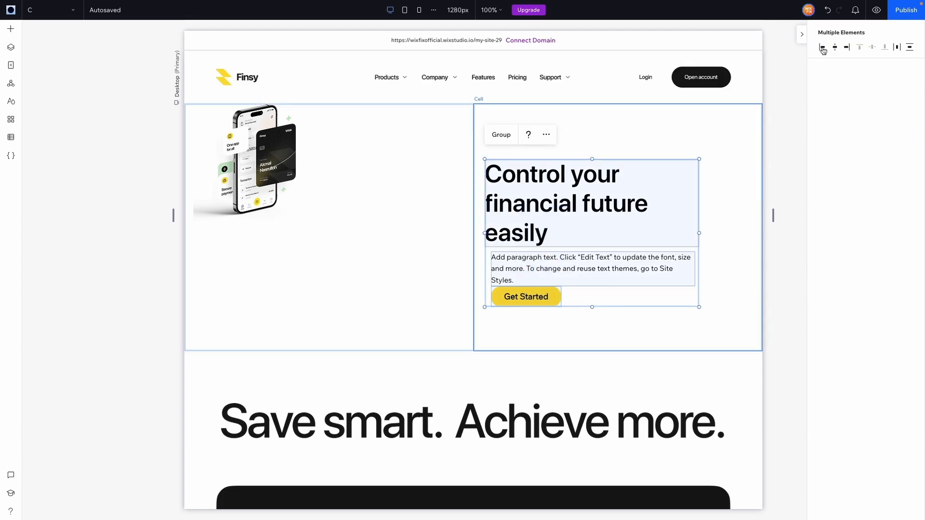
left_click(522, 298)
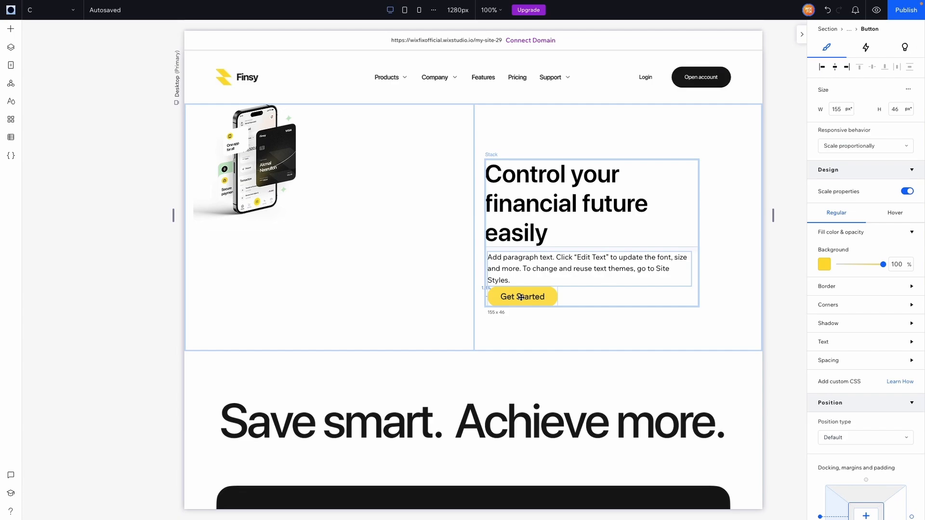
left_click(539, 321)
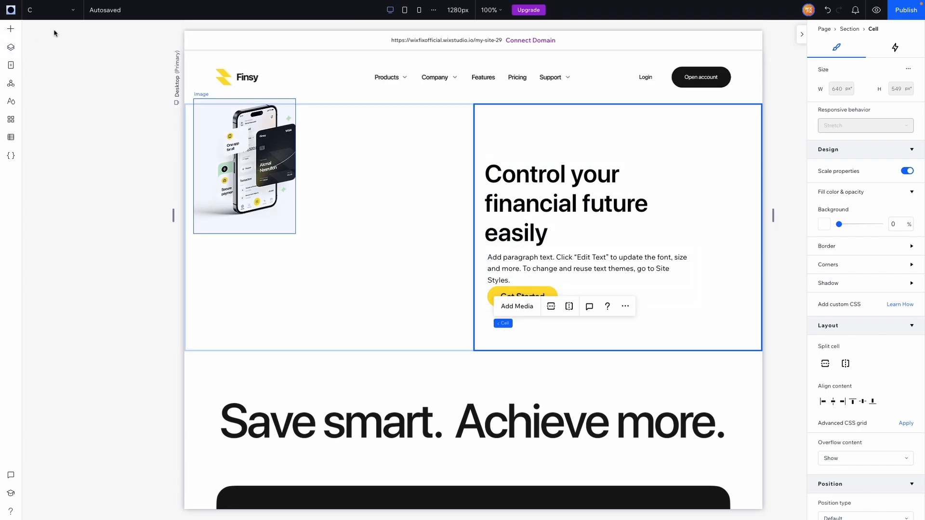
- Enlarge the phone image on page C to about 414 by 548 px and move it rightwards in its cell to about X 113 px
left_click(53, 16)
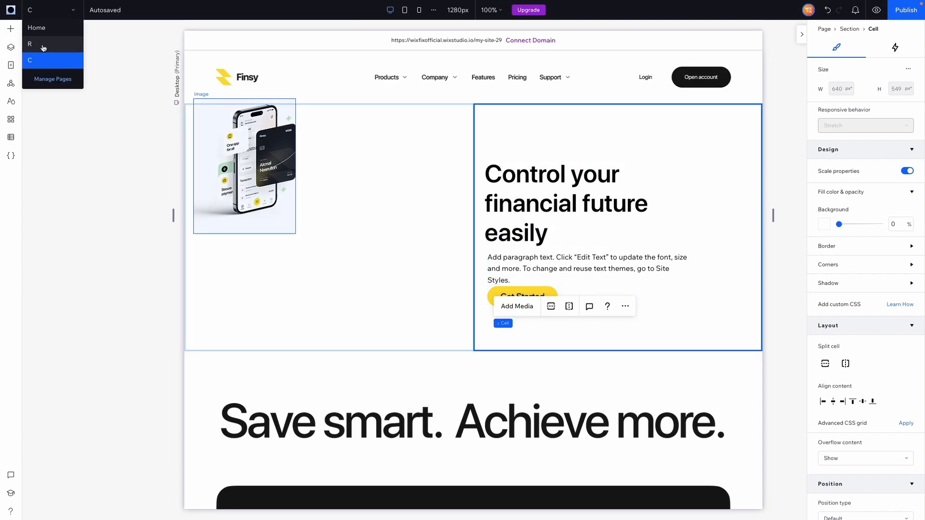
left_click(39, 60)
left_click(255, 190)
mouse_move(254, 189)
left_mouse_down()
mouse_move(257, 203)
mouse_move(252, 195)
left_mouse_up()
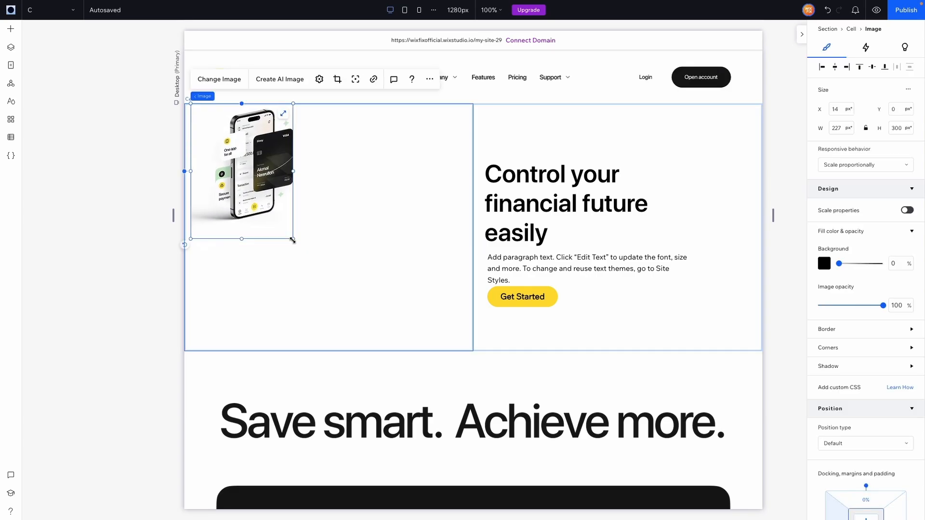
left_click_drag(293, 239, 398, 332)
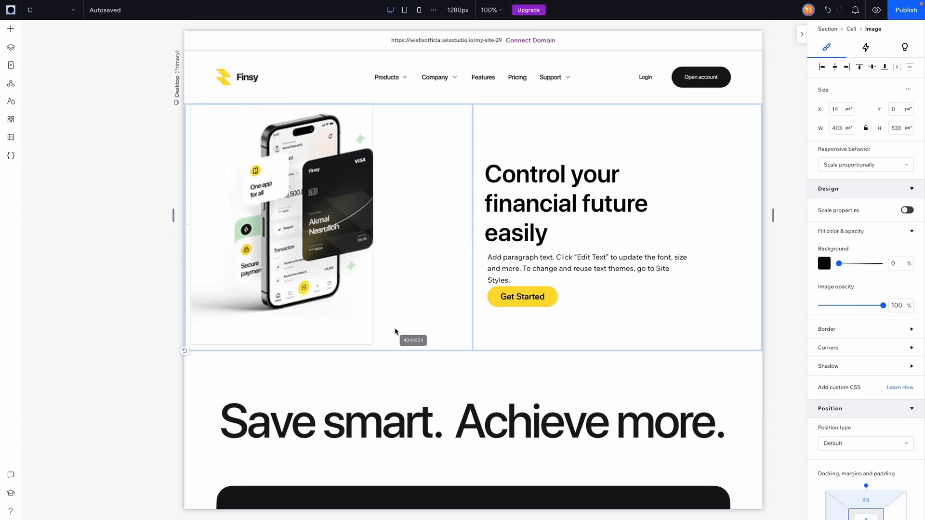
left_click_drag(252, 226, 309, 225)
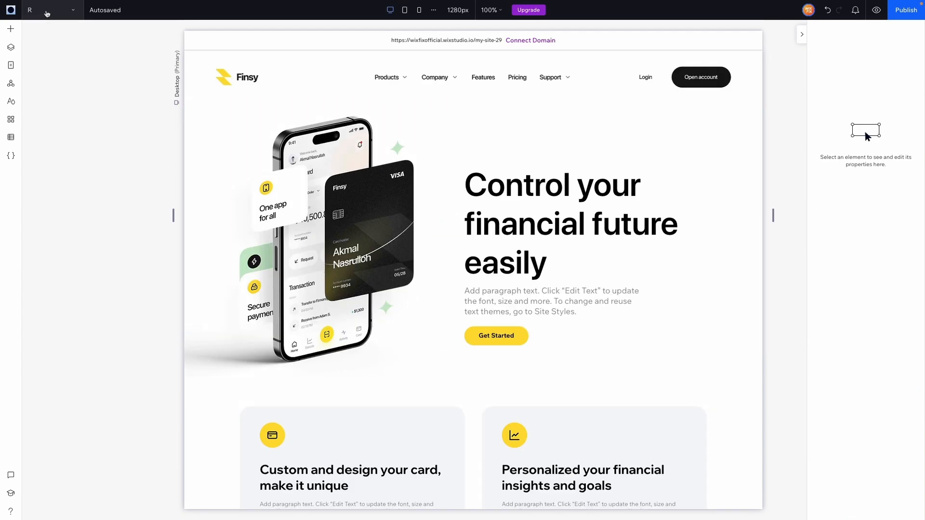
- Return to page C and extend the hero section's lower edge to a height of about 582 px
left_click(47, 13)
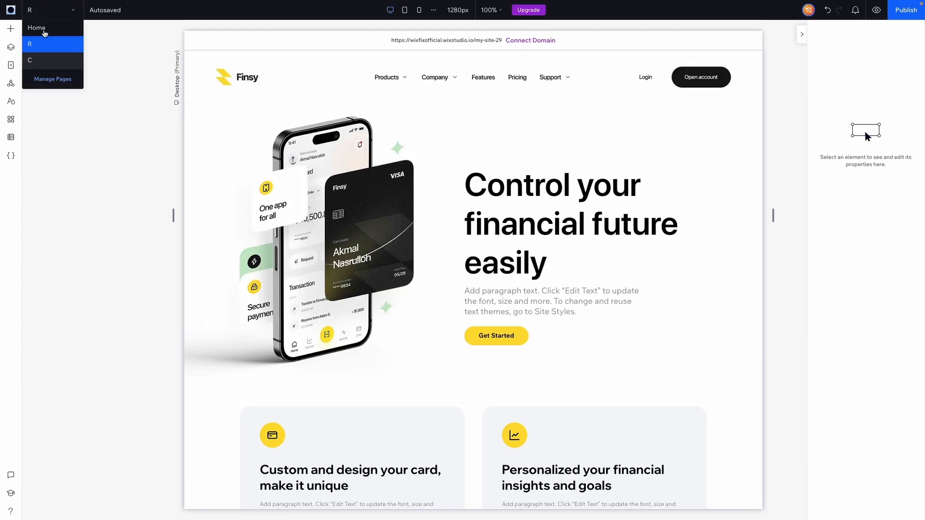
left_click(44, 65)
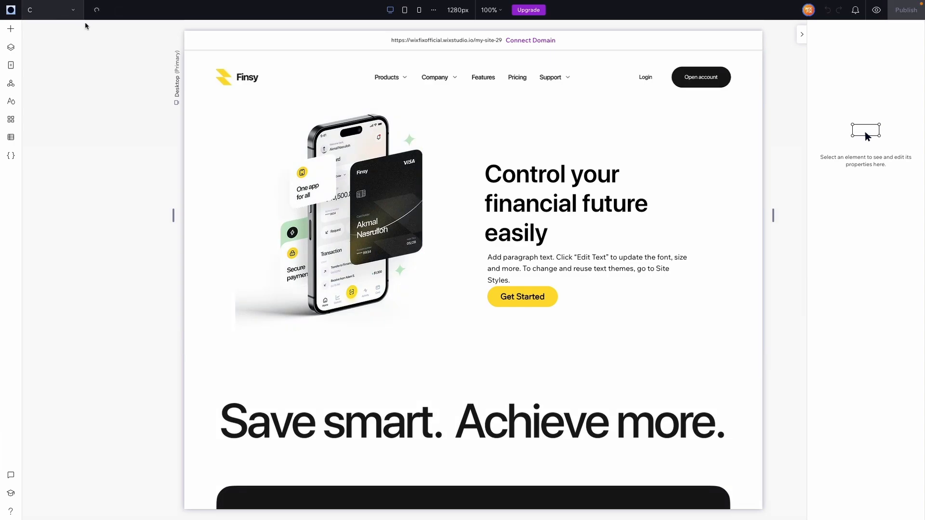
left_click(96, 45)
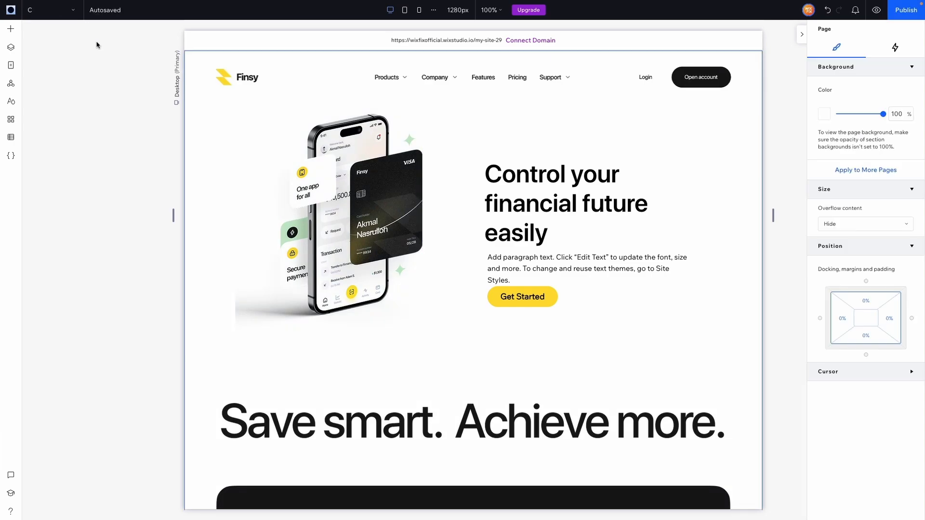
left_click(11, 53)
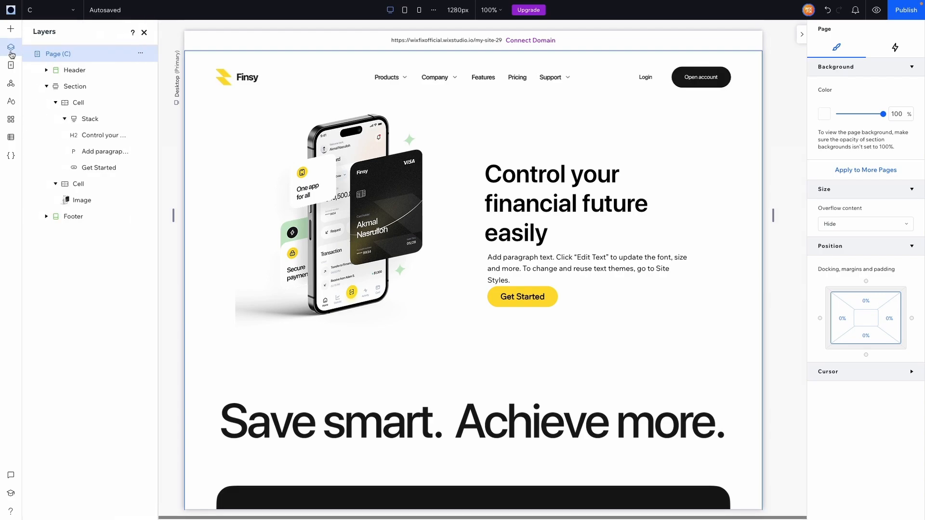
left_click(75, 87)
left_click_drag(380, 351, 380, 357)
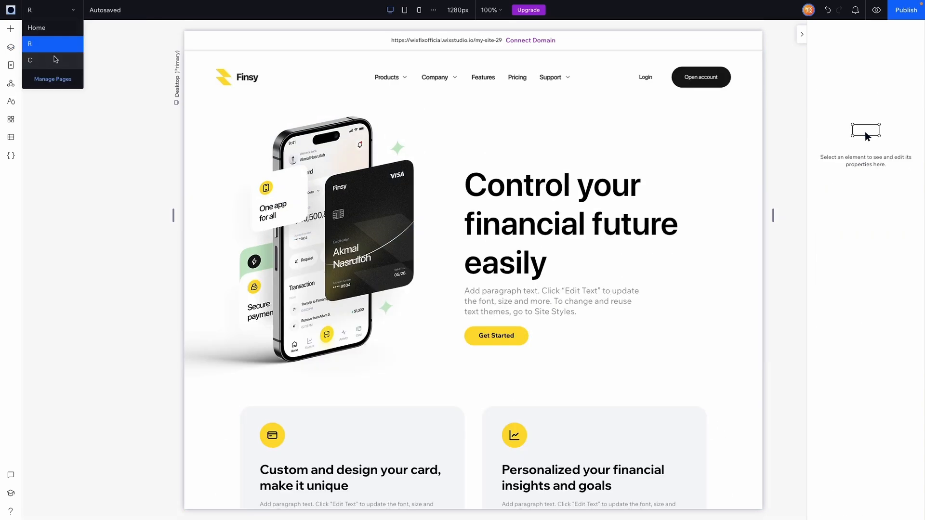
- Reopen page C and stretch the phone image down to the hero section's lower edge
left_click(55, 59)
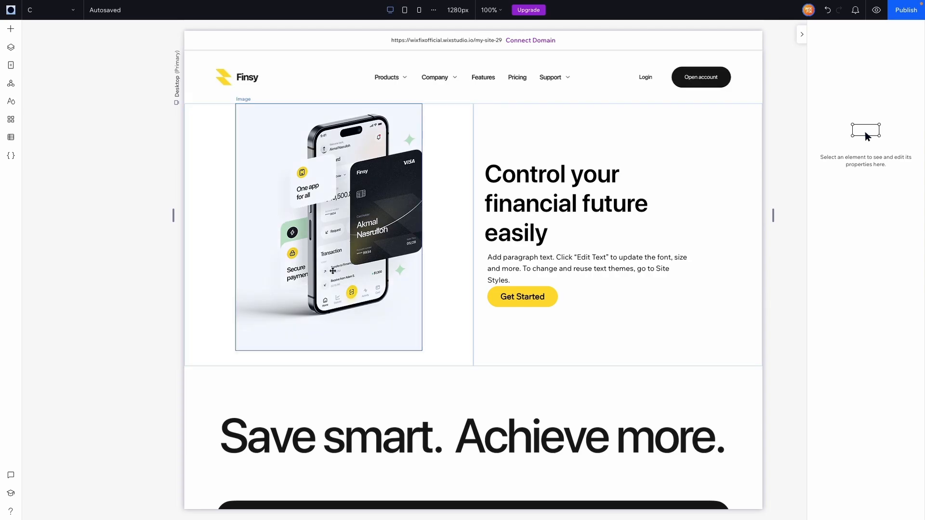
left_click(337, 339)
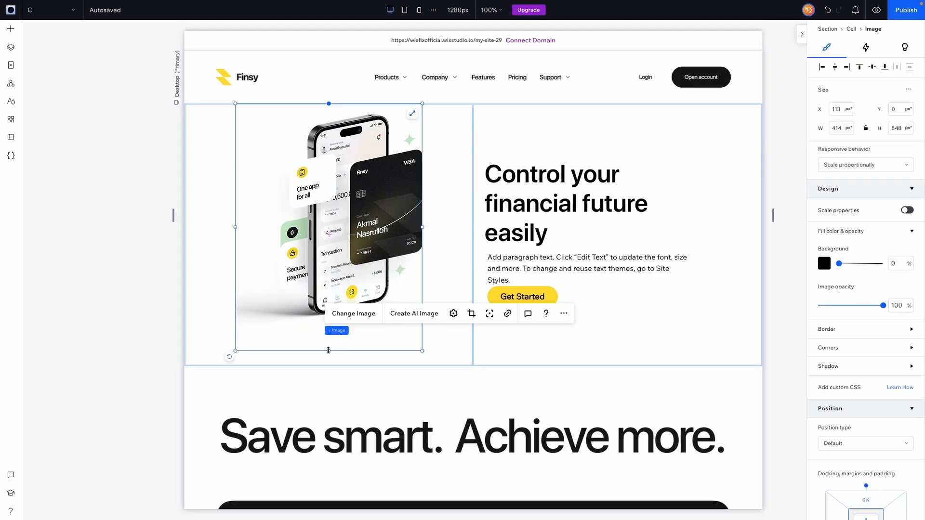
left_click_drag(336, 340, 328, 366)
left_click(783, 171)
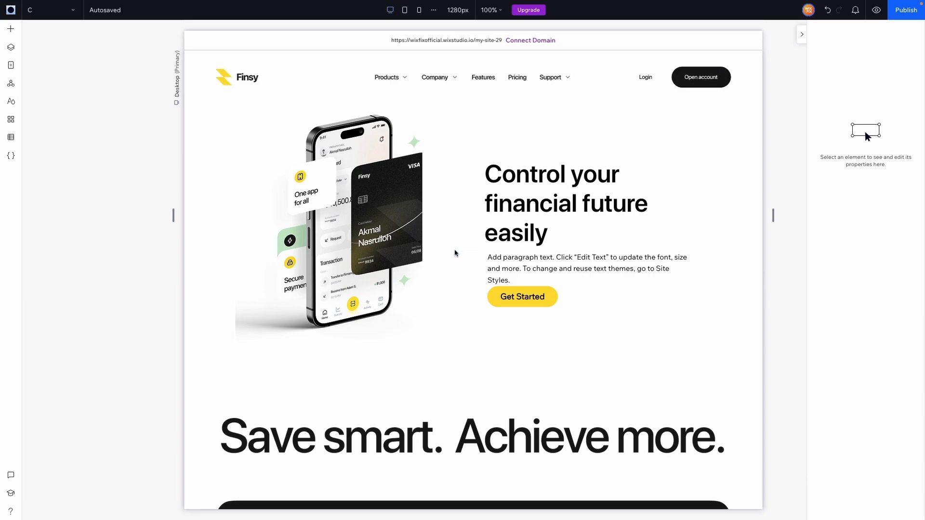
- Shift the divider between the hero cells leftwards so the text cell is about 675 px wide
left_click(463, 256)
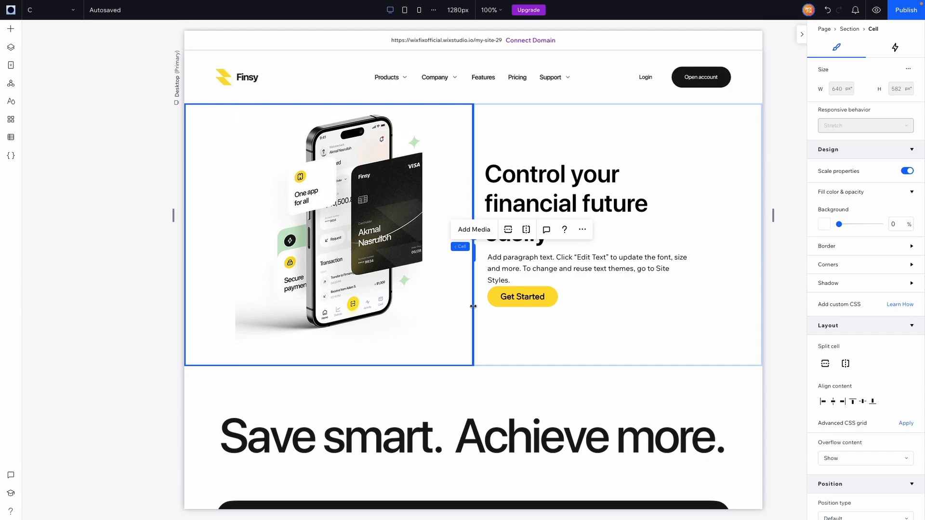
left_click_drag(473, 307, 456, 302)
left_click(128, 284)
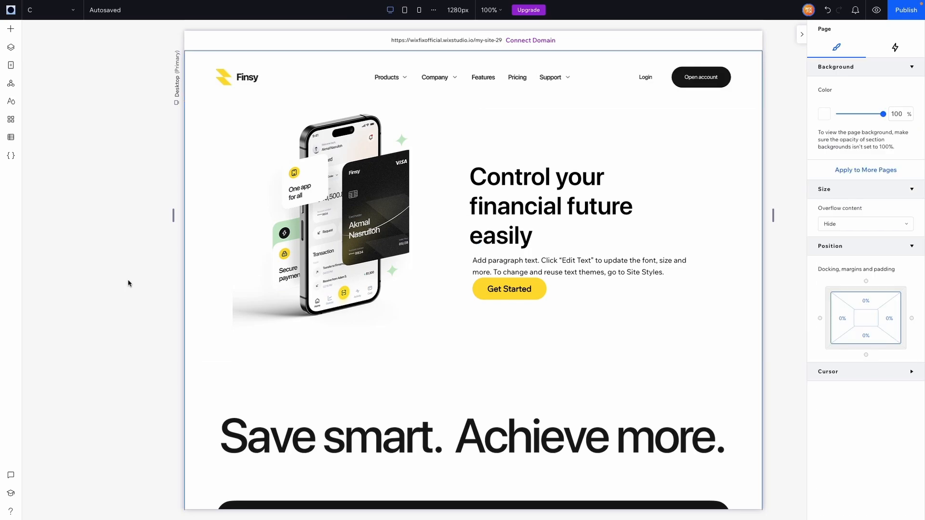
left_click(520, 294)
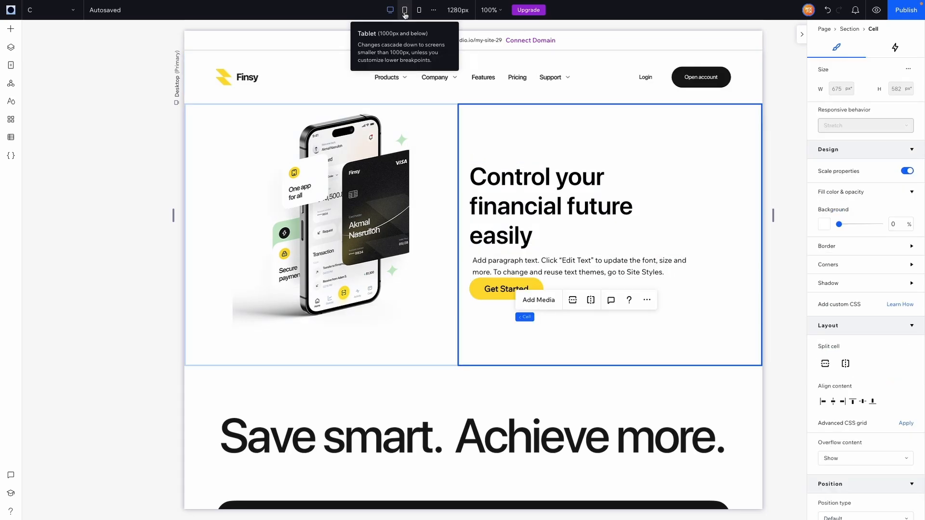
- Compare the hero section's layout at the desktop, tablet and mobile breakpoints
left_click(405, 10)
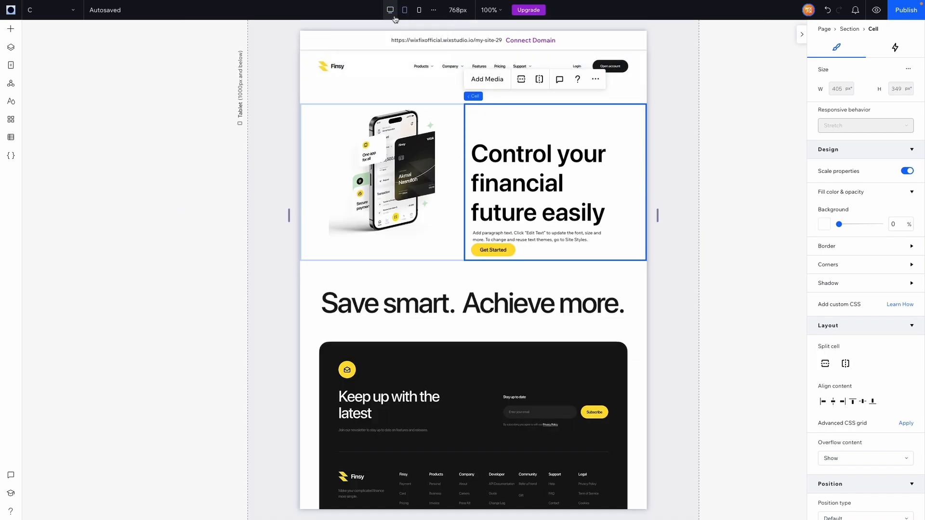
left_click(391, 12)
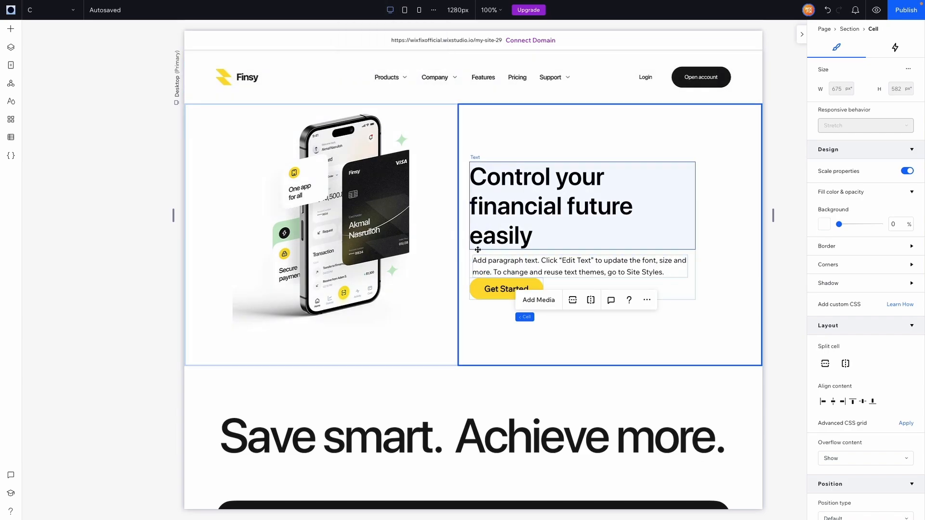
left_click(406, 11)
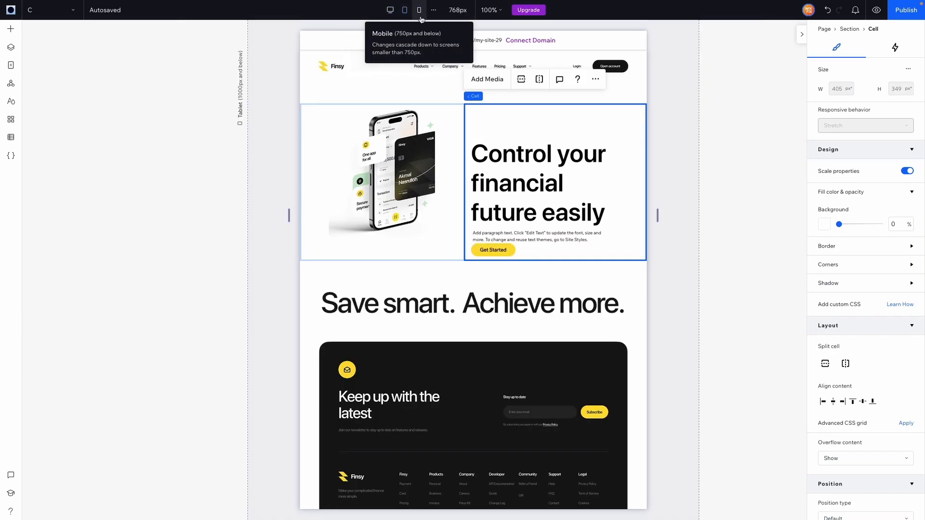
left_click(420, 14)
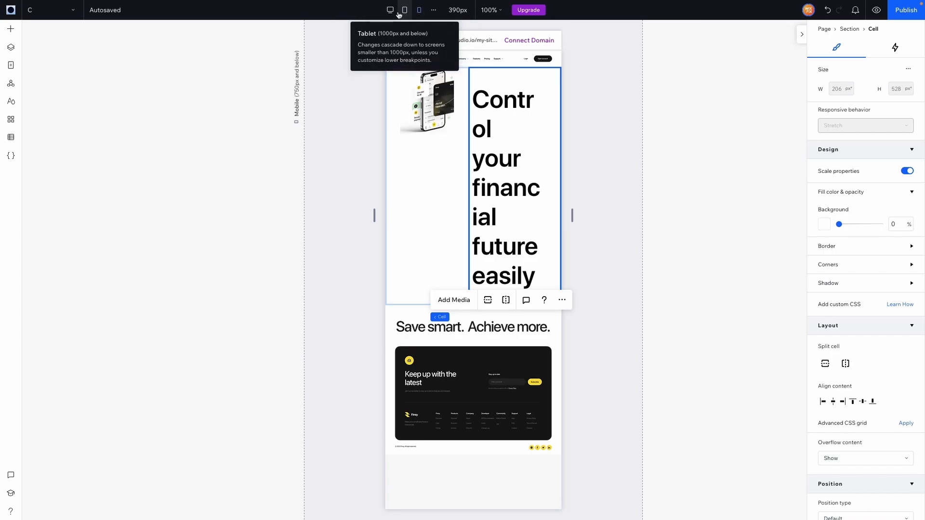
left_click(410, 12)
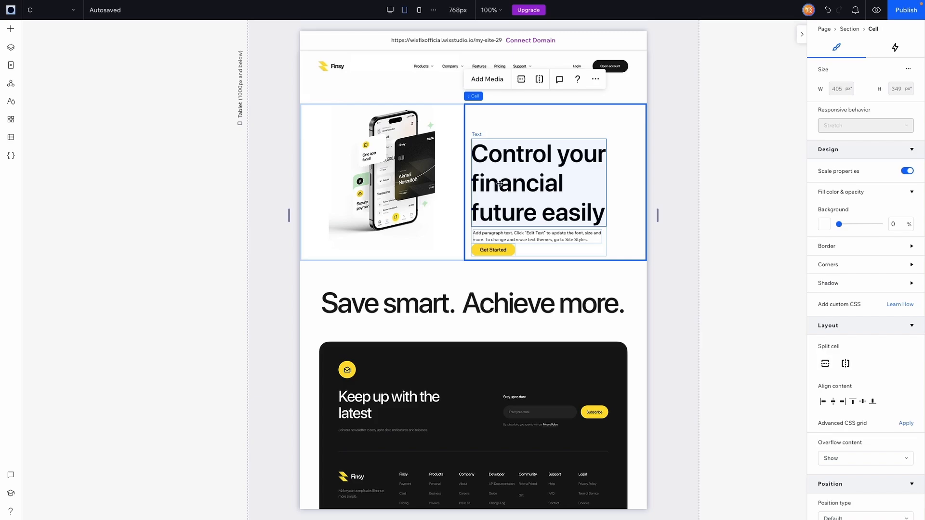
left_click(389, 10)
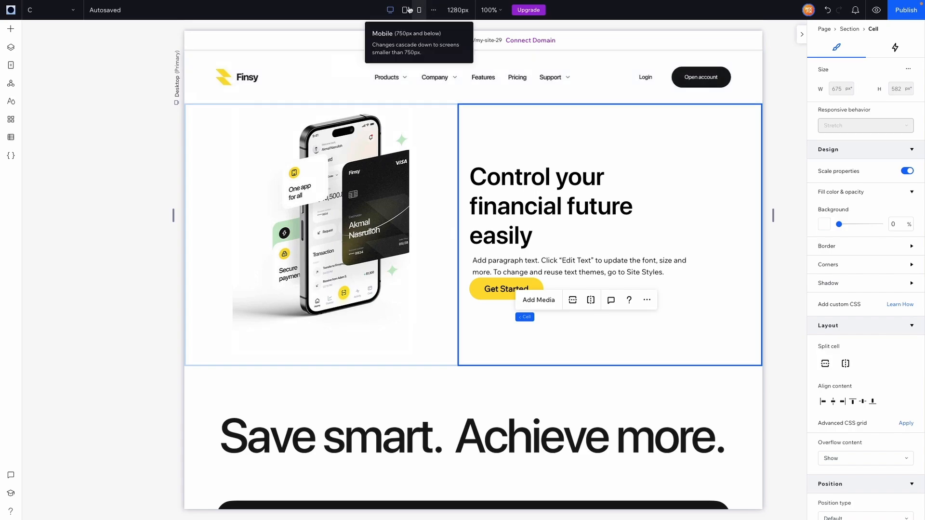
- At the tablet breakpoint, move the hero's text stack up within its cell to about X 13, Y 44 px
left_click(408, 9)
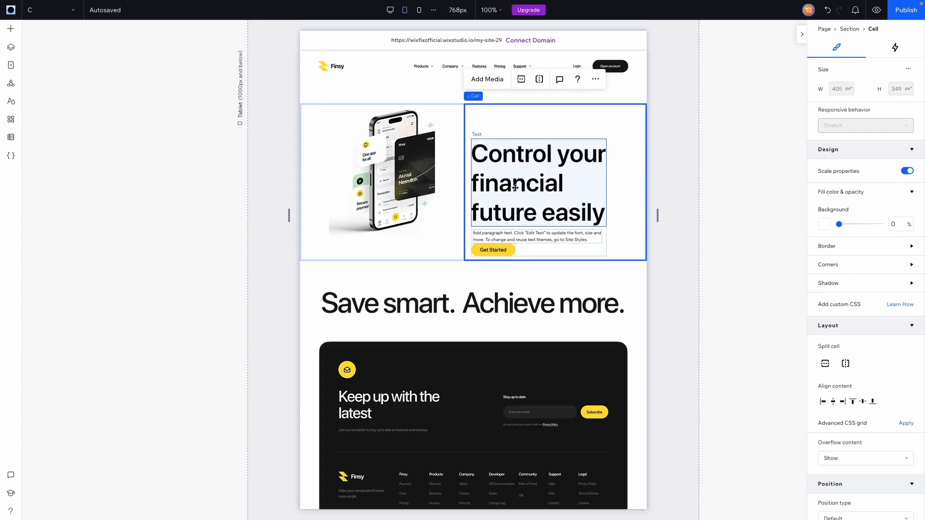
left_click(11, 47)
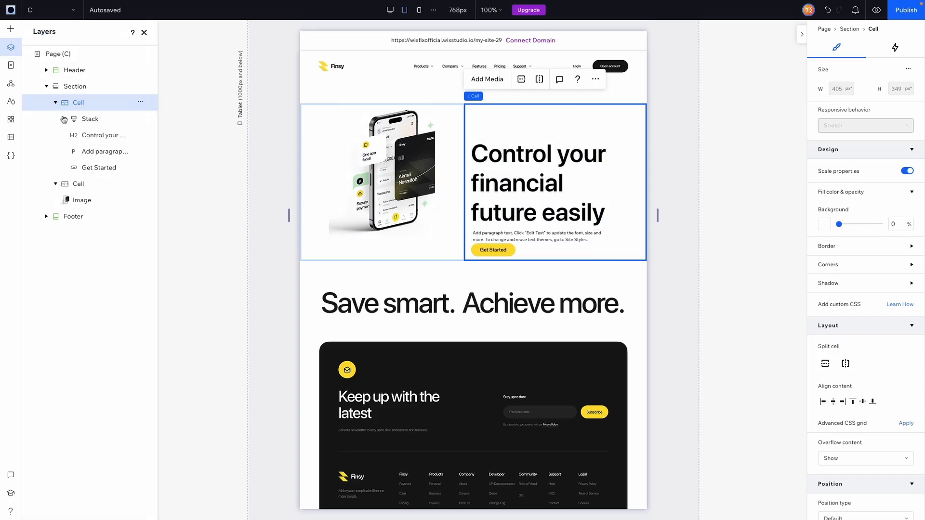
left_click(77, 122)
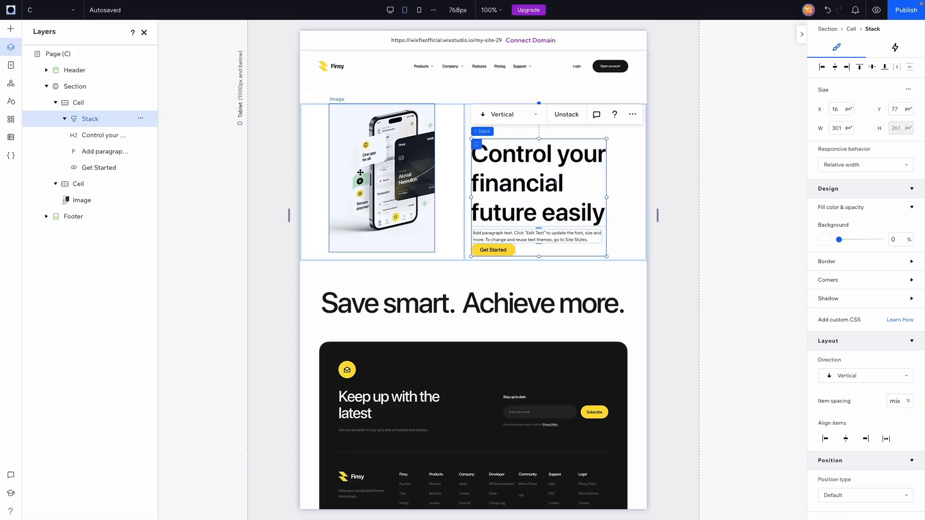
left_click_drag(477, 143, 477, 130)
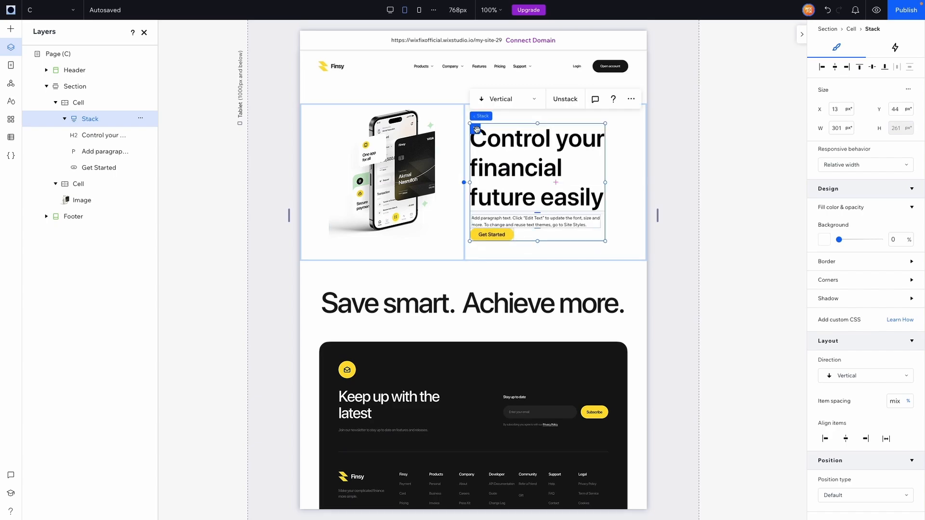
left_click(256, 180)
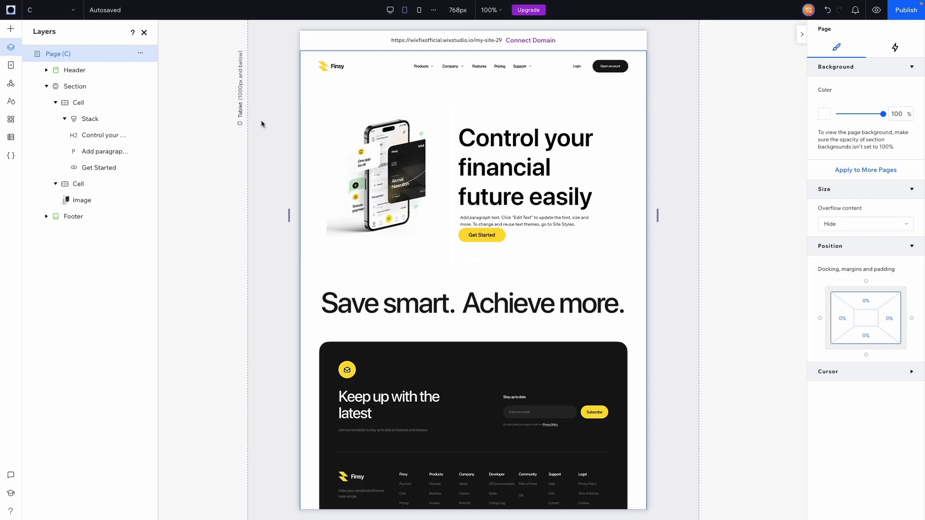
- Examine page C's hero at the desktop, tablet and mobile breakpoints and compare it with page R's mobile layout
left_click(391, 9)
left_click(406, 10)
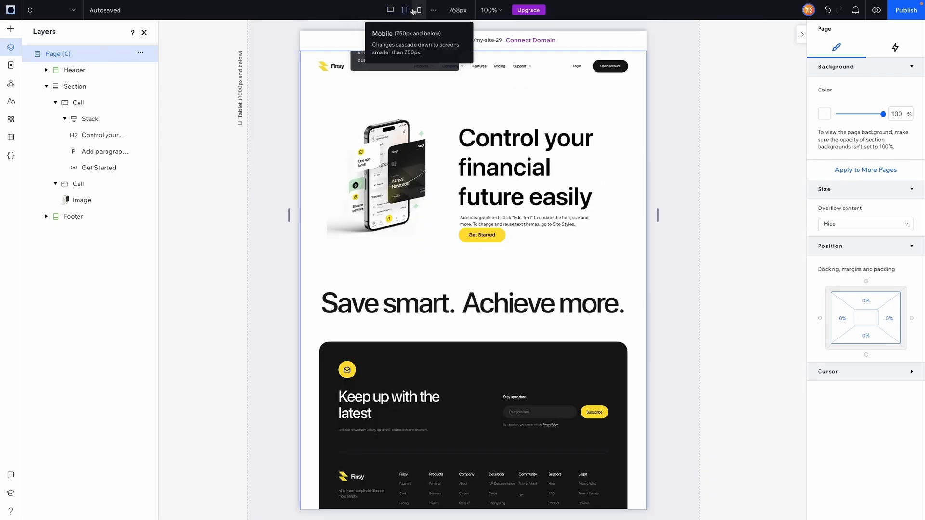
left_click(419, 10)
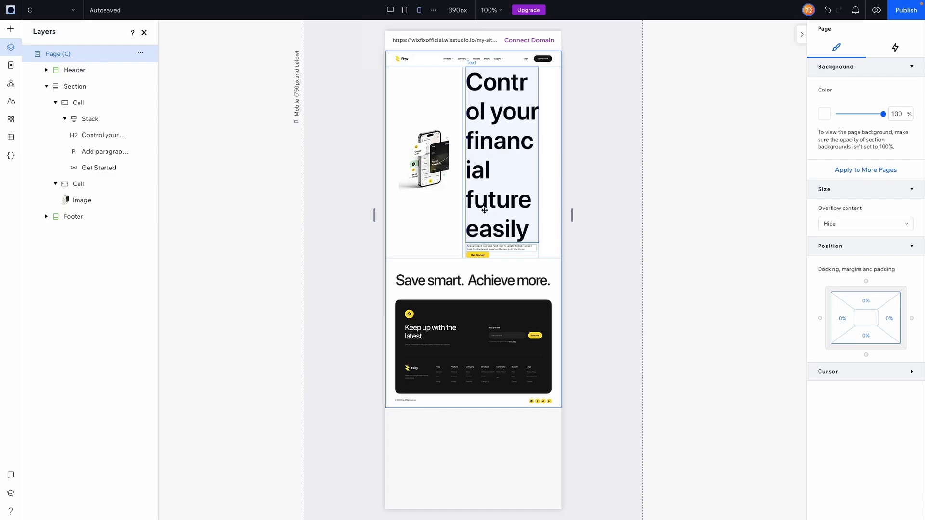
left_click(424, 167)
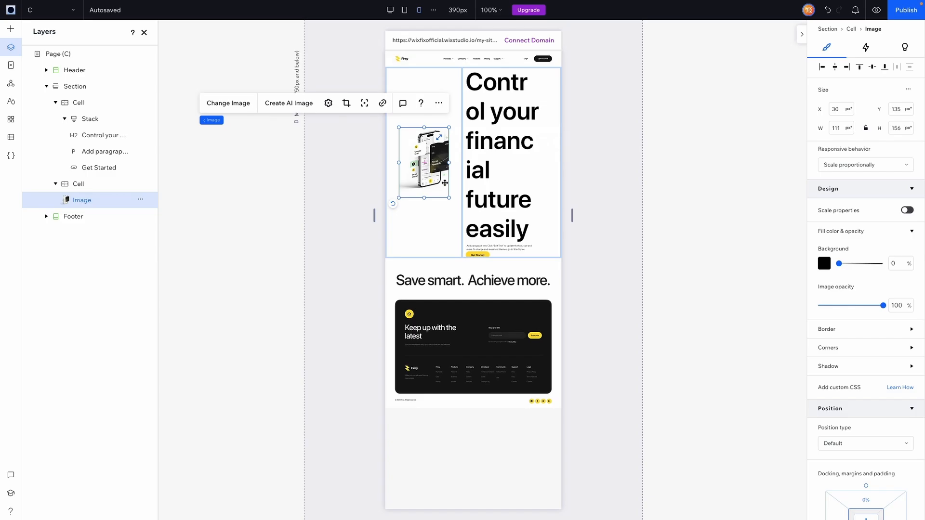
left_click(369, 179)
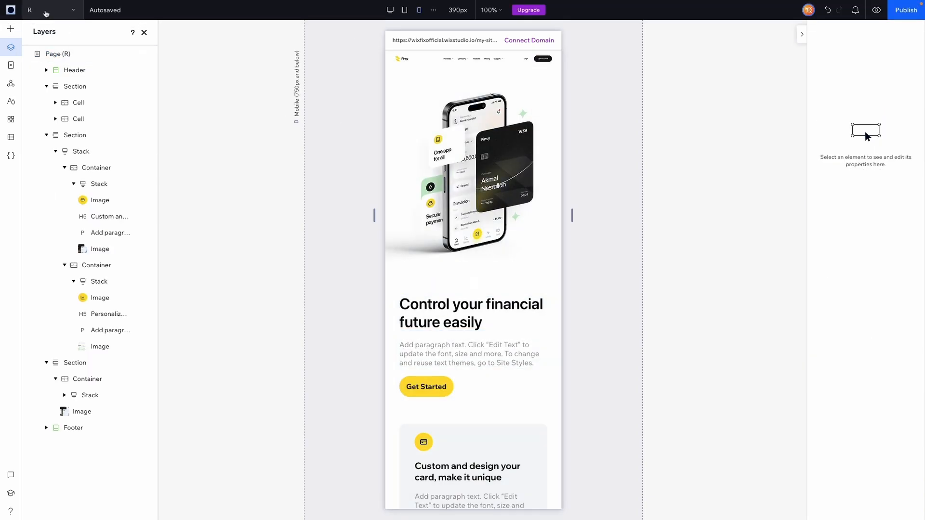
left_click(35, 5)
left_click(187, 81)
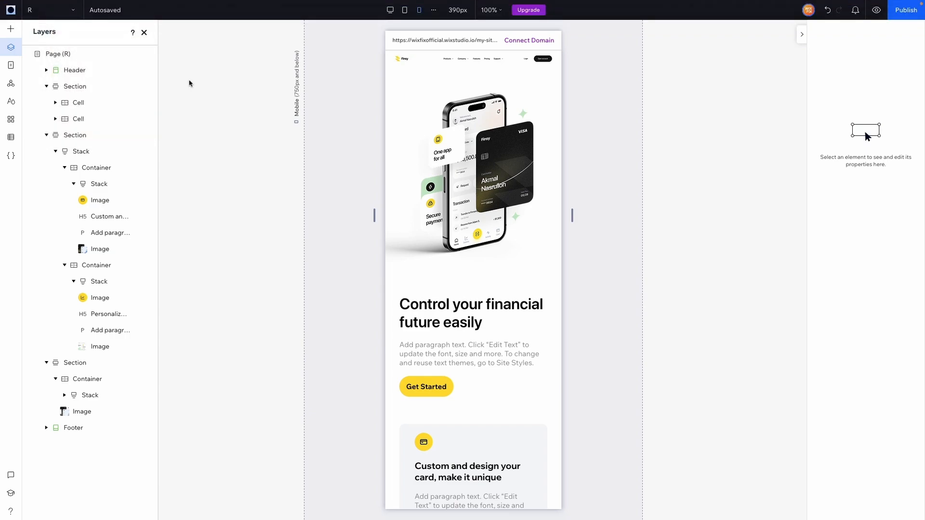
- Return to page C and inspect the hero's image and text cells individually and together at the mobile breakpoint
left_click(63, 12)
left_click(46, 61)
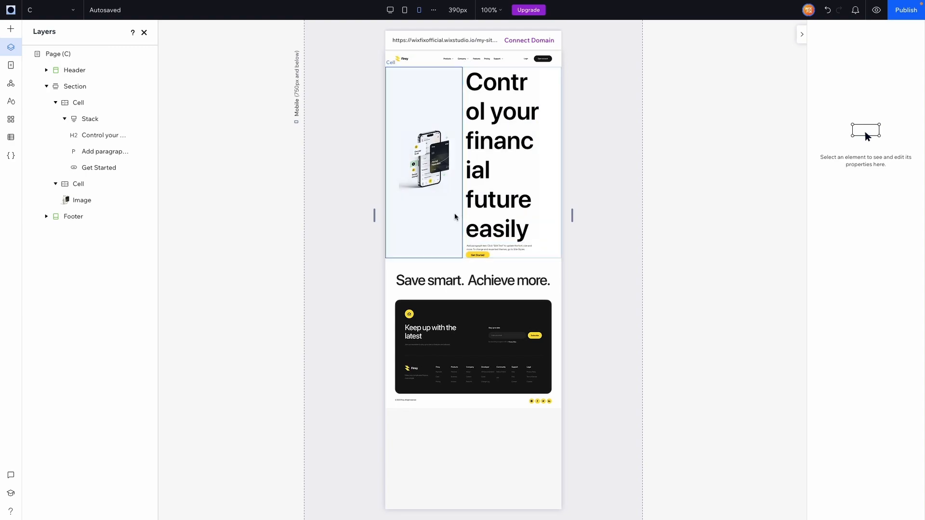
left_click(430, 92)
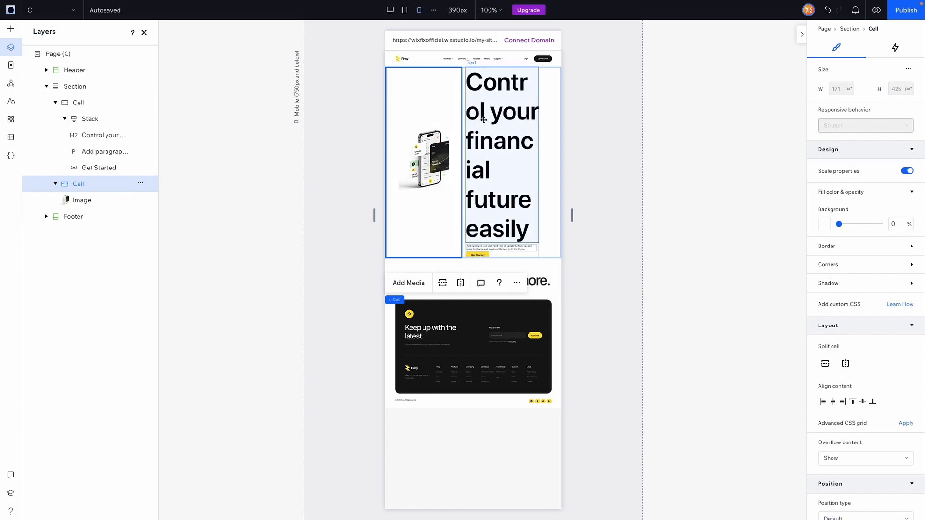
left_click(55, 184)
left_click(55, 184)
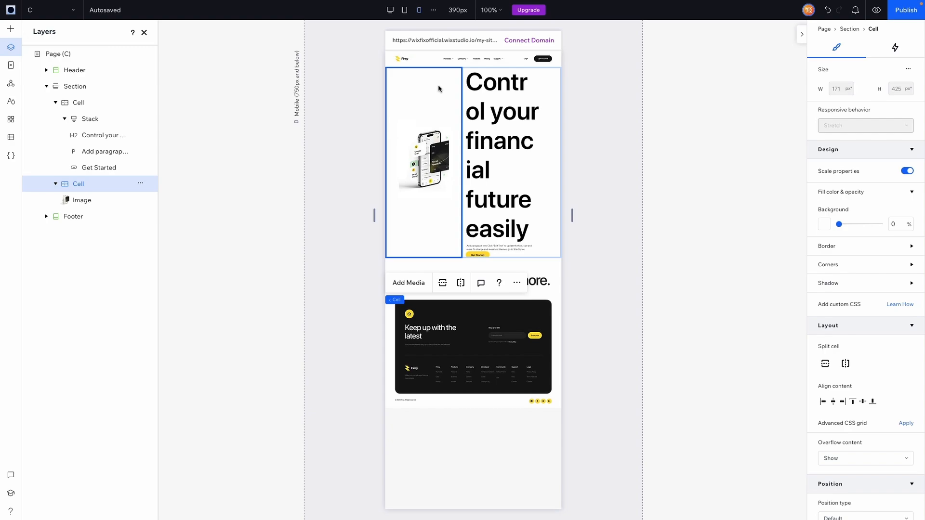
left_click(552, 98)
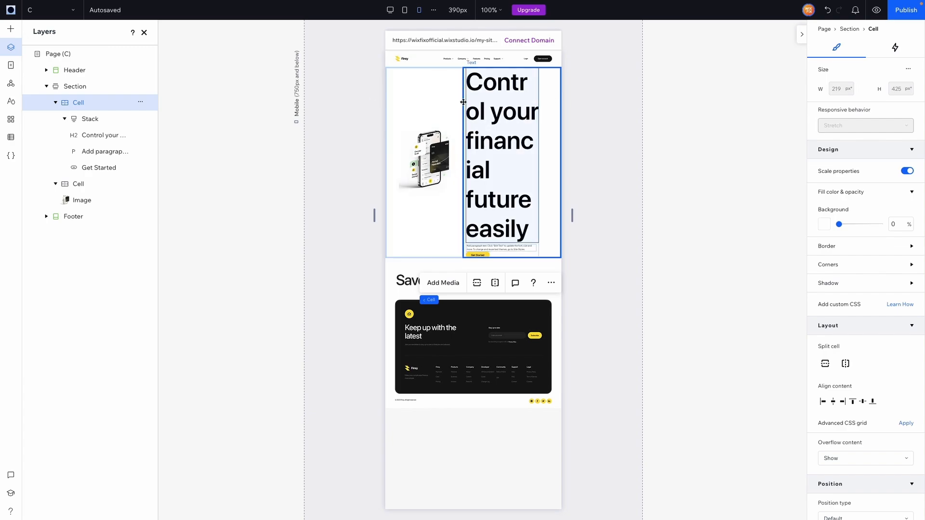
left_click(435, 95, "shift")
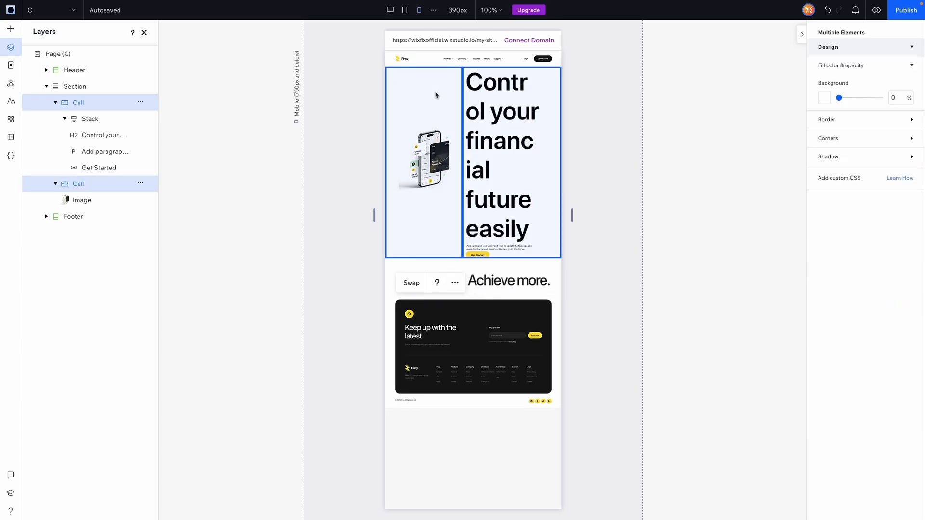
left_click(568, 73)
left_click(78, 102)
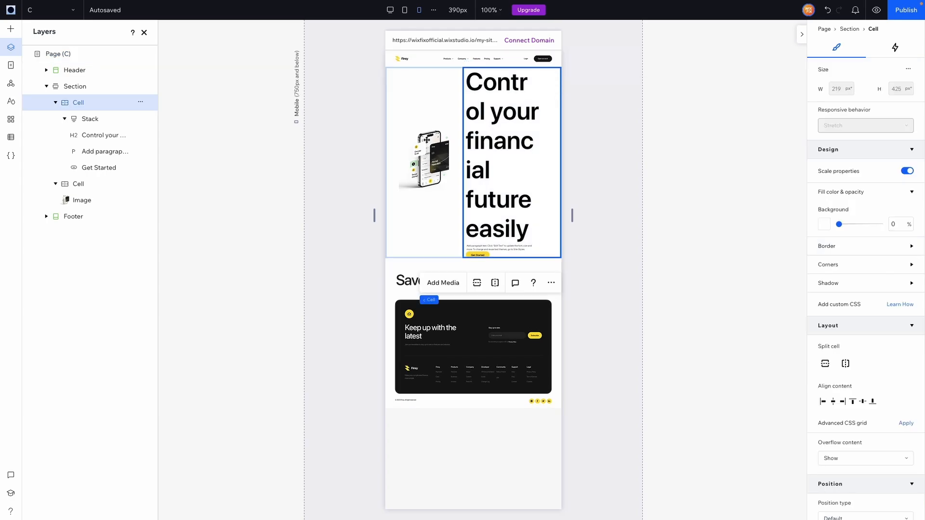
- Change the hero section's layout to Rows at the mobile breakpoint
left_click(69, 89)
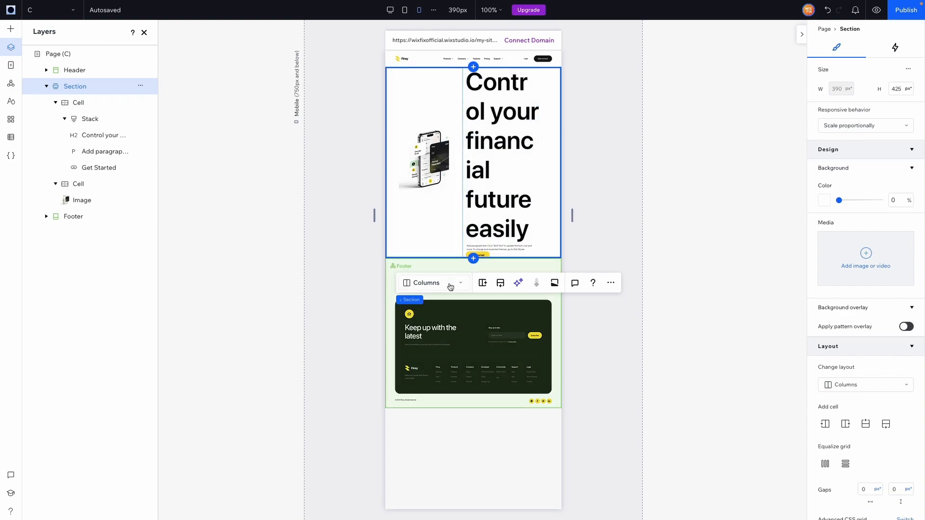
left_click(426, 284)
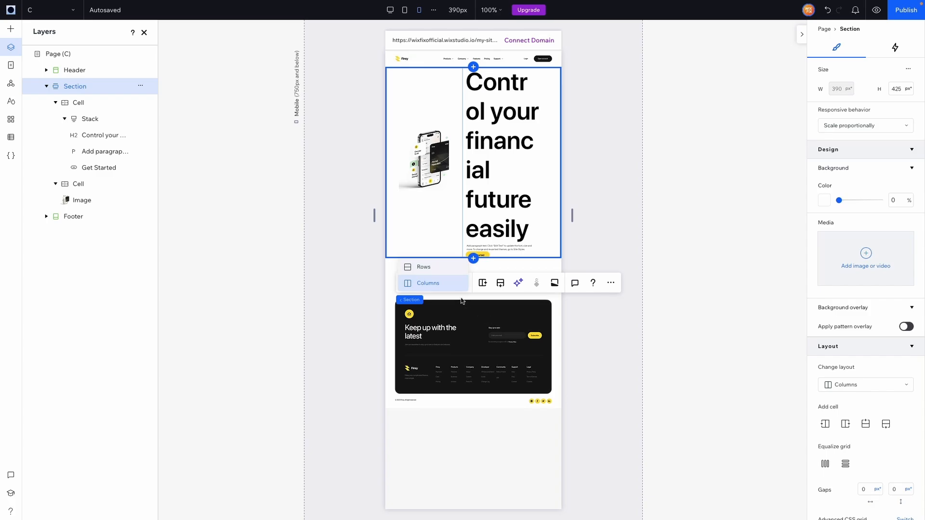
left_click(424, 267)
left_click(313, 258)
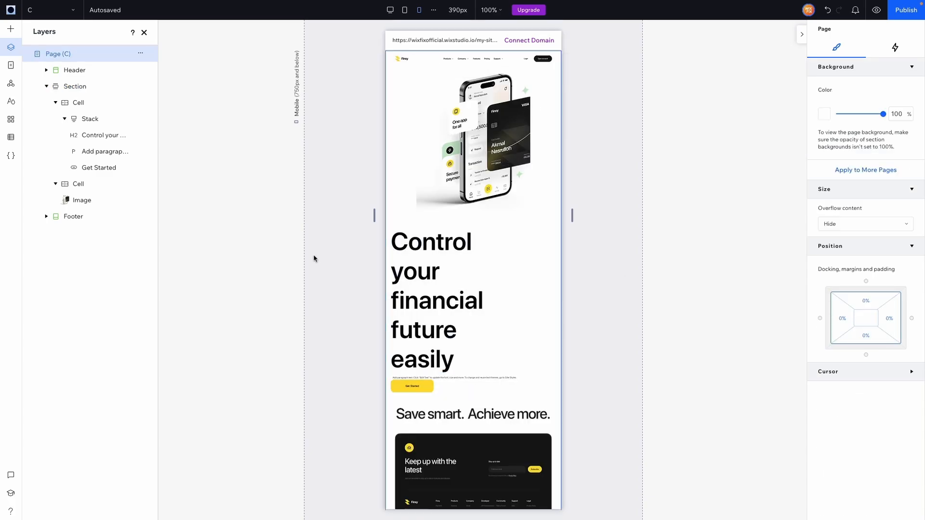
scroll(313, 259, "down", 1)
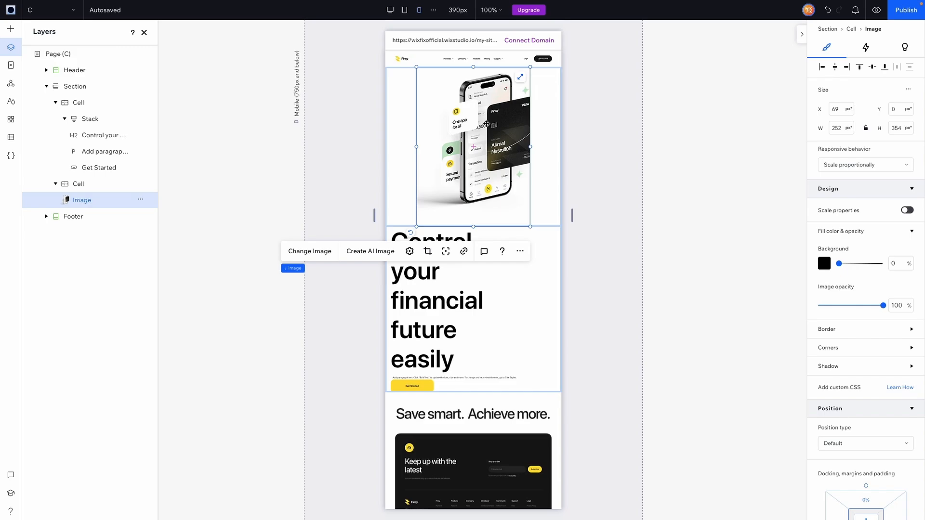
- Shift the phone image slightly left within its cell and widen the hero heading to about 355 px
left_click_drag(483, 124, 477, 127)
left_click(448, 300)
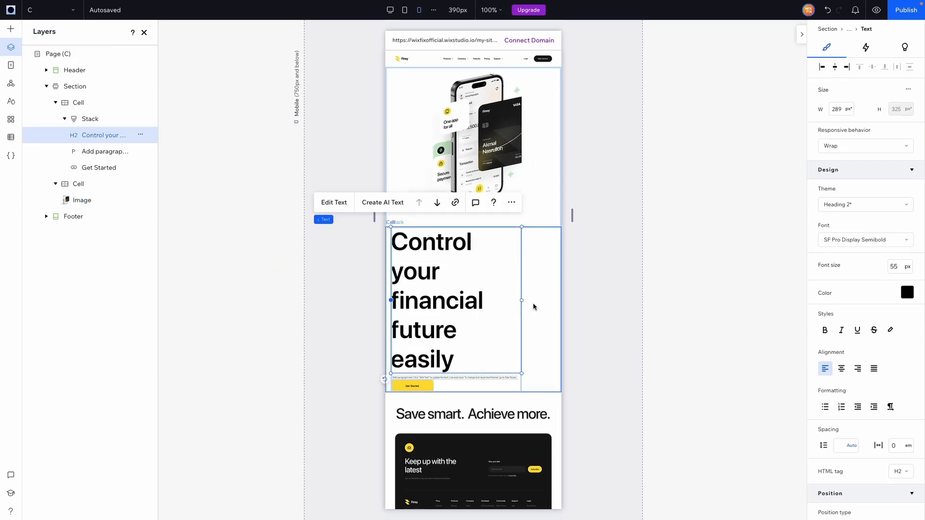
left_click_drag(523, 301, 553, 301)
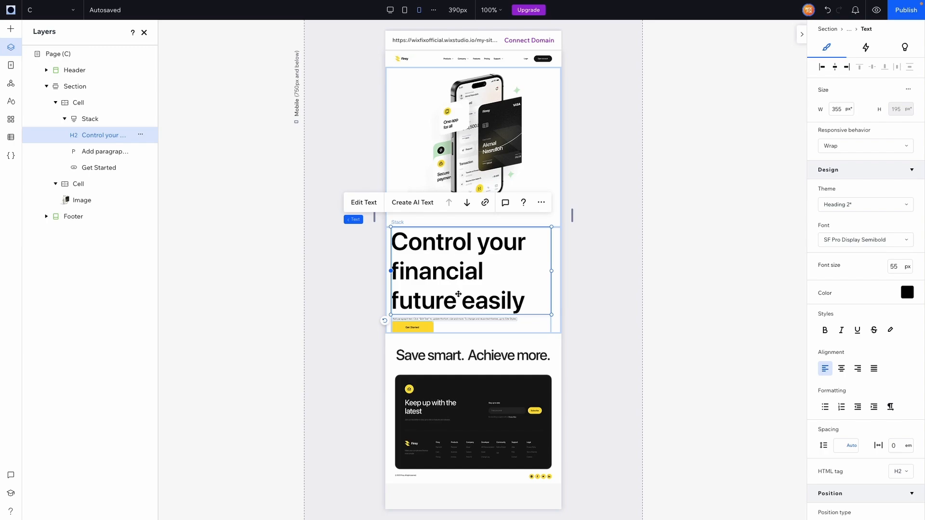
- Set the font size of the heading "Control your financial future easily" to 32 px
double_click(463, 269)
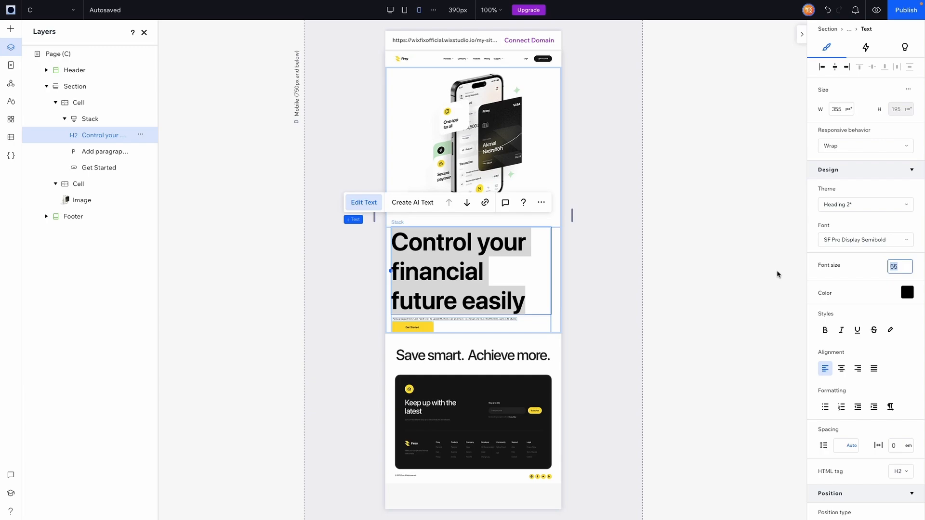
type("24")
key("Return")
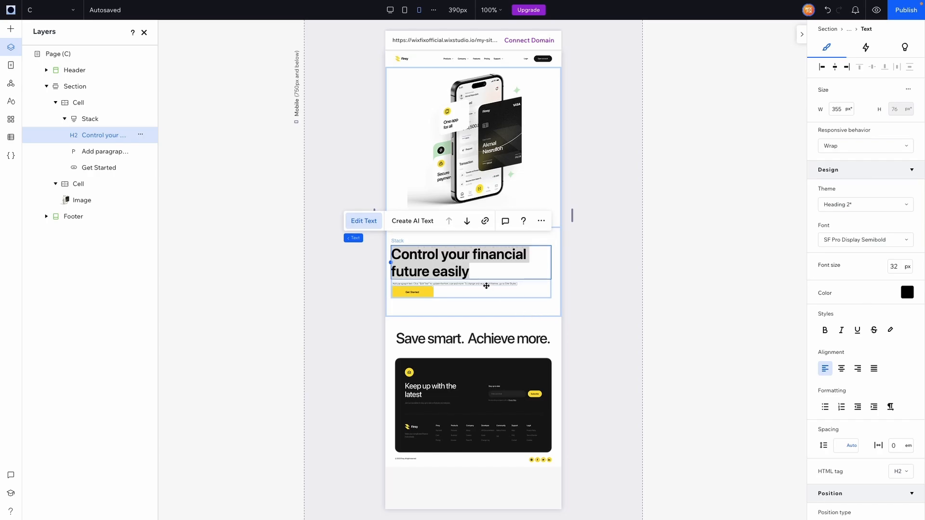
- Set the font size of the paragraph under the hero heading to 12 px
left_click(486, 285)
double_click(486, 284)
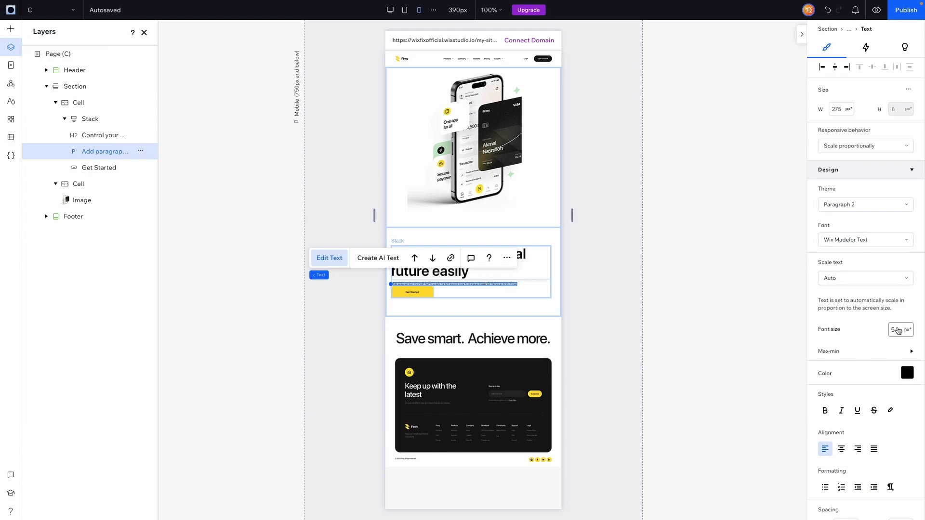
left_click(896, 330)
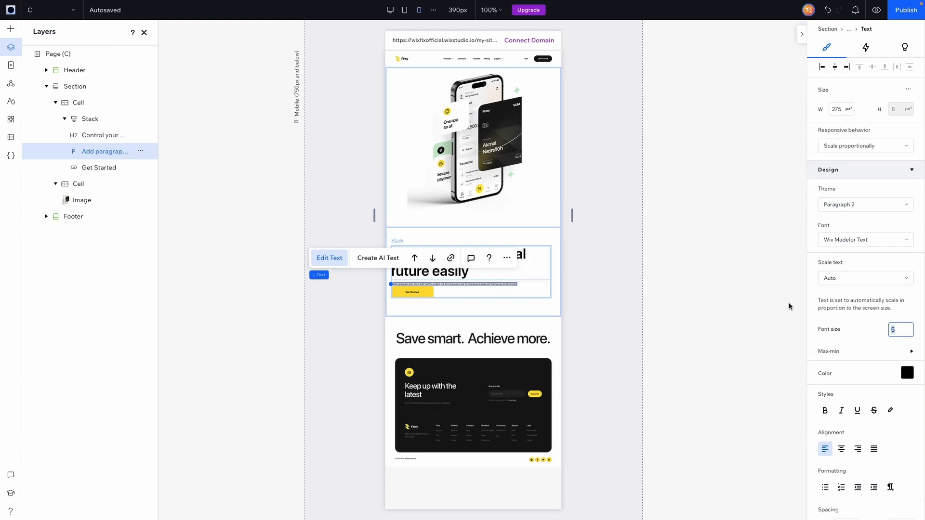
type("12")
key("Return")
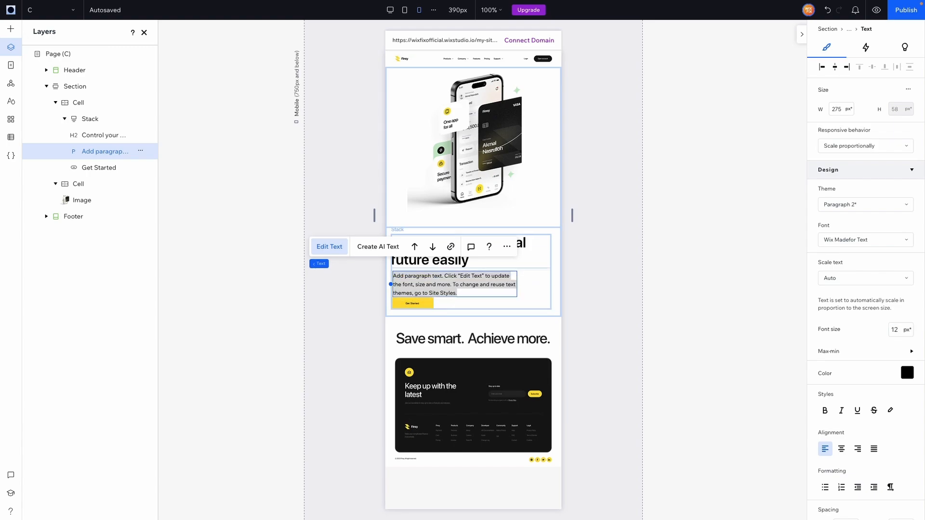
- Increase the hero stack's spacing between heading and paragraph and between paragraph and button
left_click(535, 245)
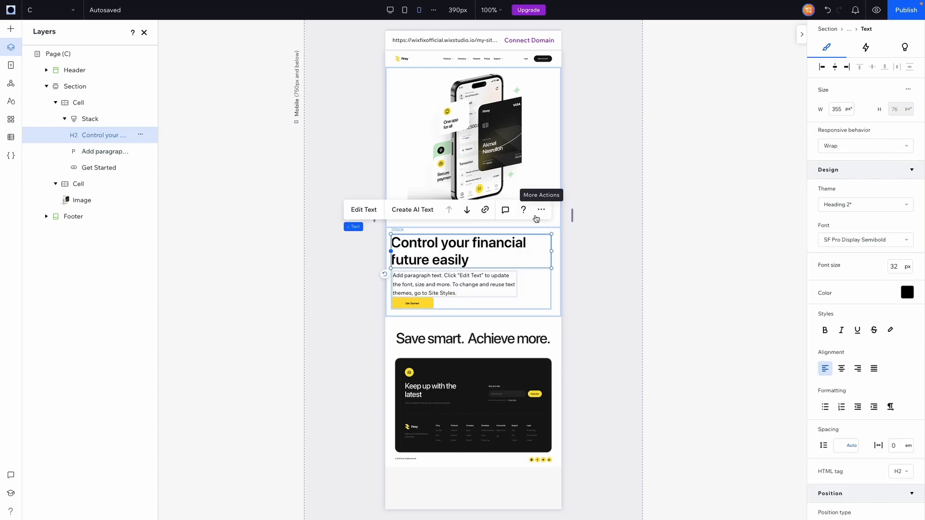
left_click(541, 209)
left_click(353, 227)
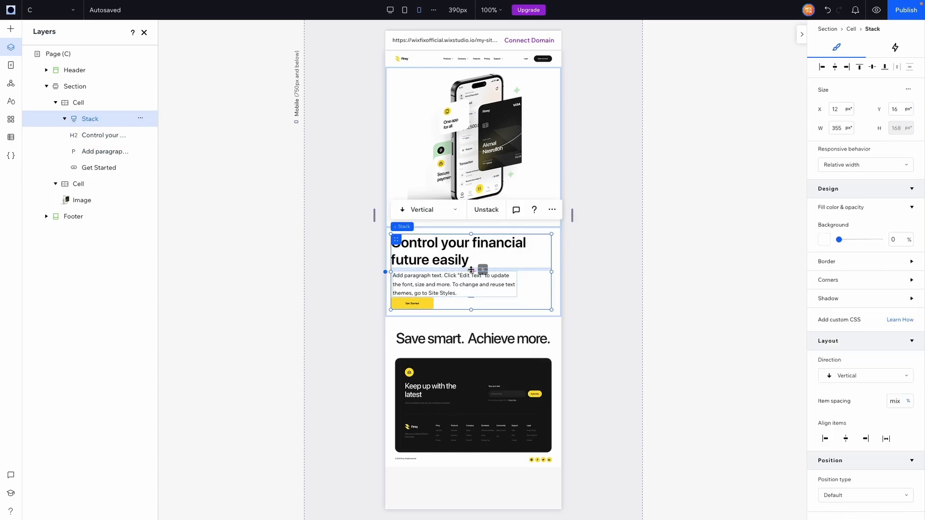
left_click_drag(471, 270, 471, 271)
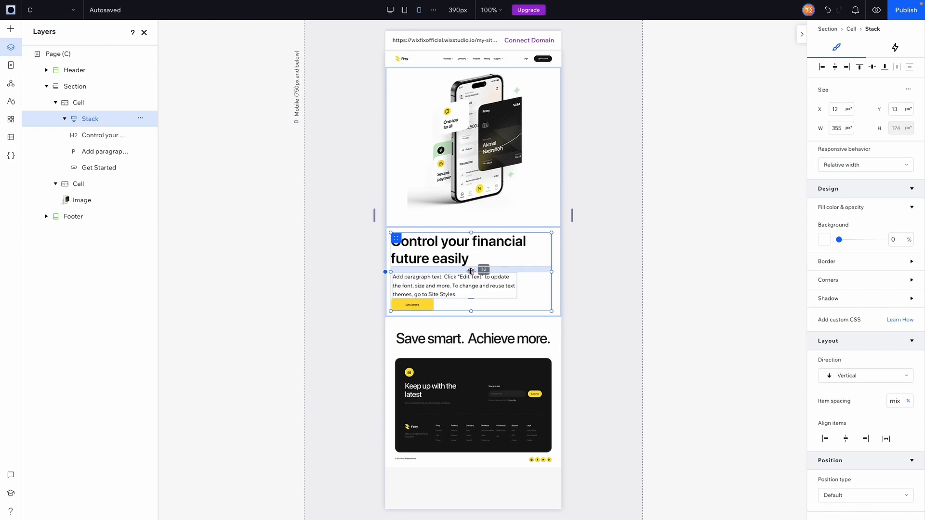
left_click_drag(470, 271, 471, 271)
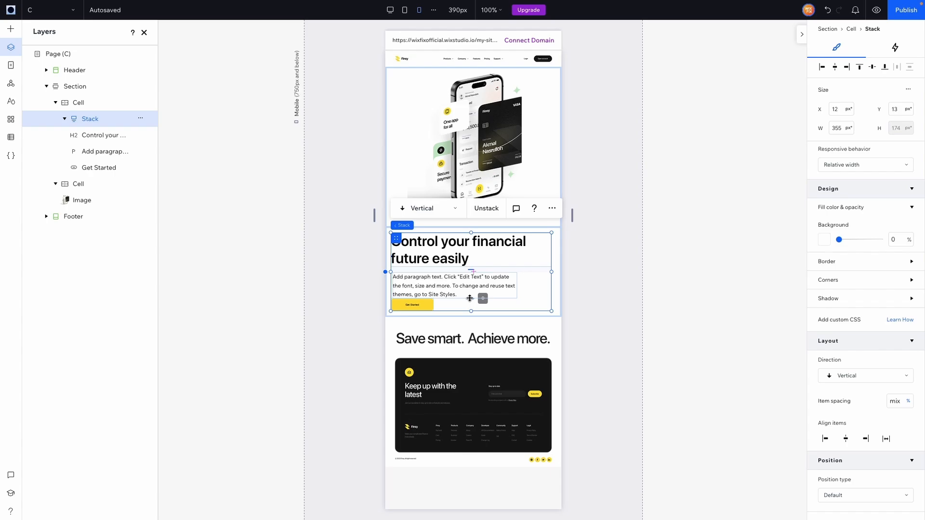
left_click(469, 298)
left_click(358, 294)
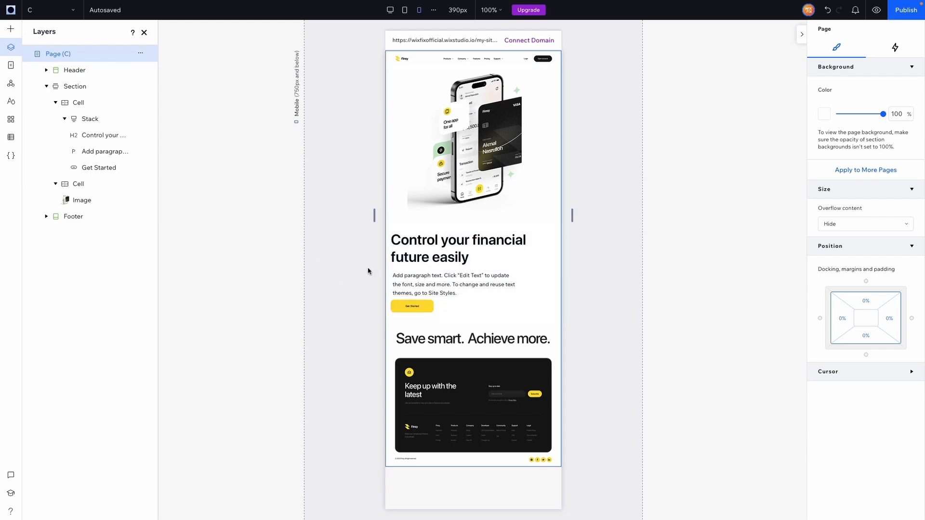
- Set the Get Started button's font size to 13 px
left_click(409, 307)
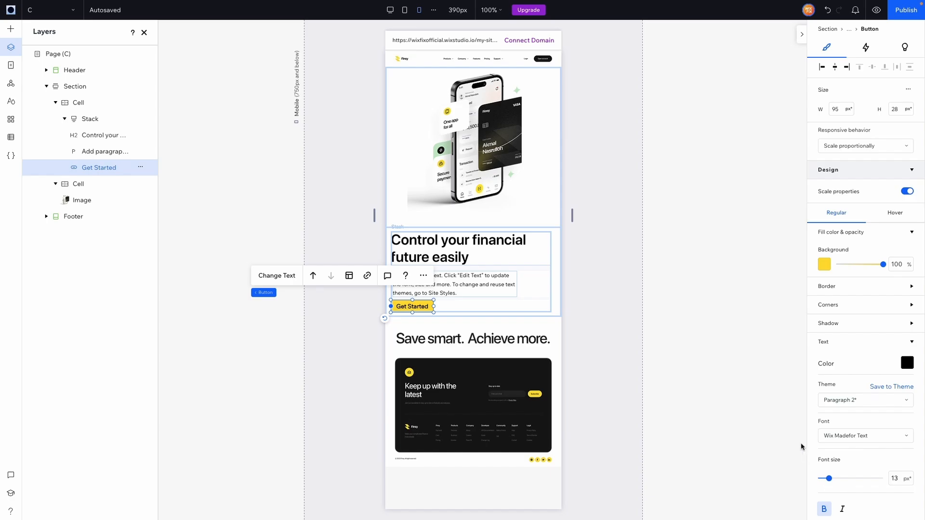
left_click(765, 410)
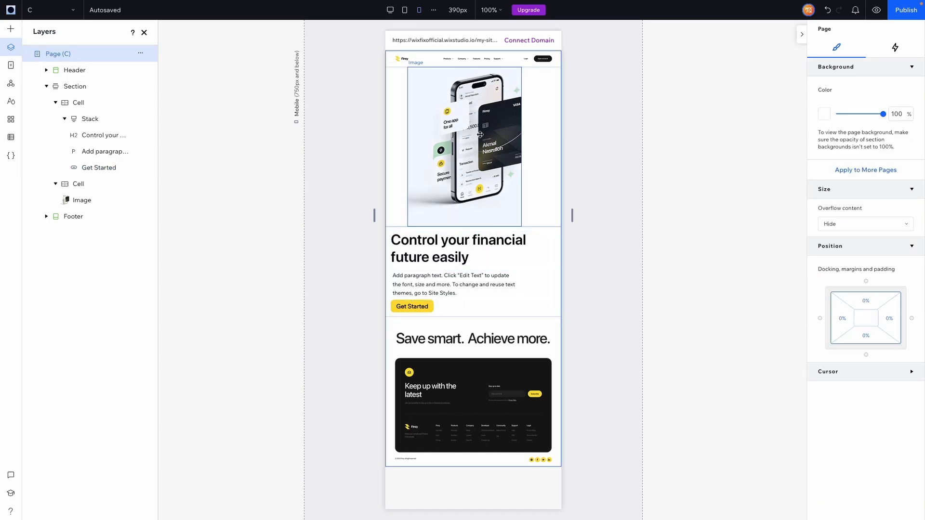
- Review page C's hero and footer at the tablet and desktop breakpoints
left_click(405, 10)
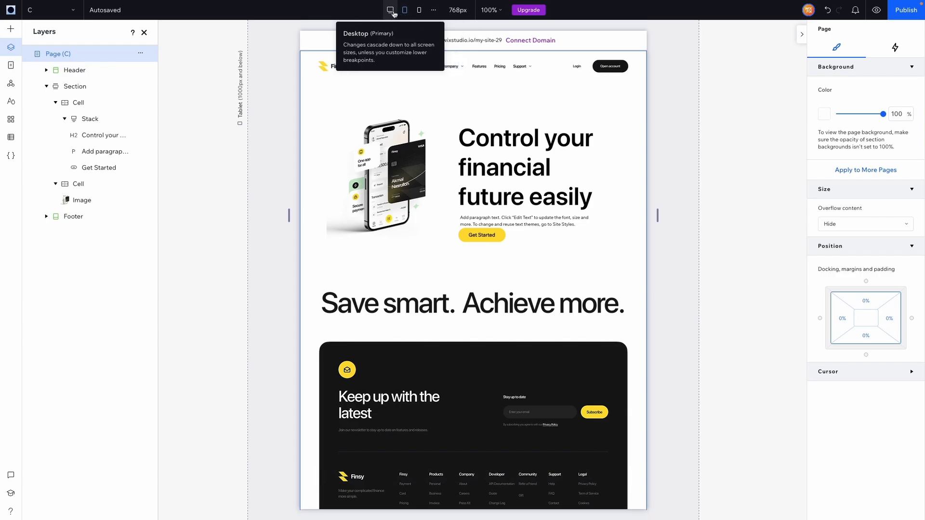
left_click(393, 12)
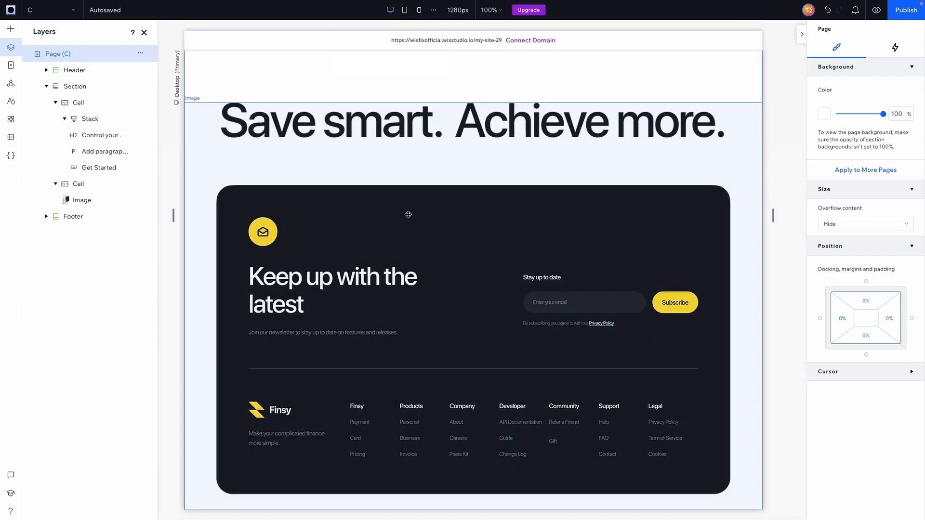
scroll(408, 214, "down", 1)
scroll(408, 214, "up", 7)
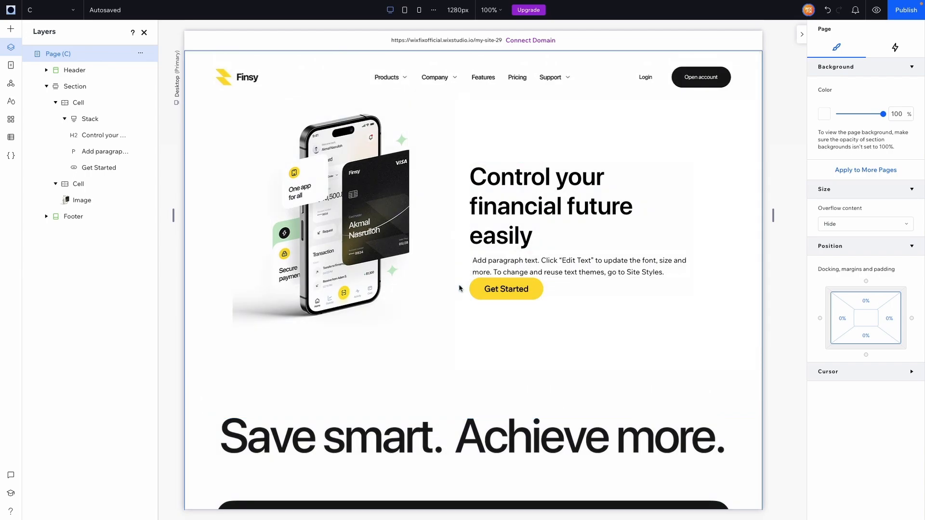
scroll(459, 288, "down", 5)
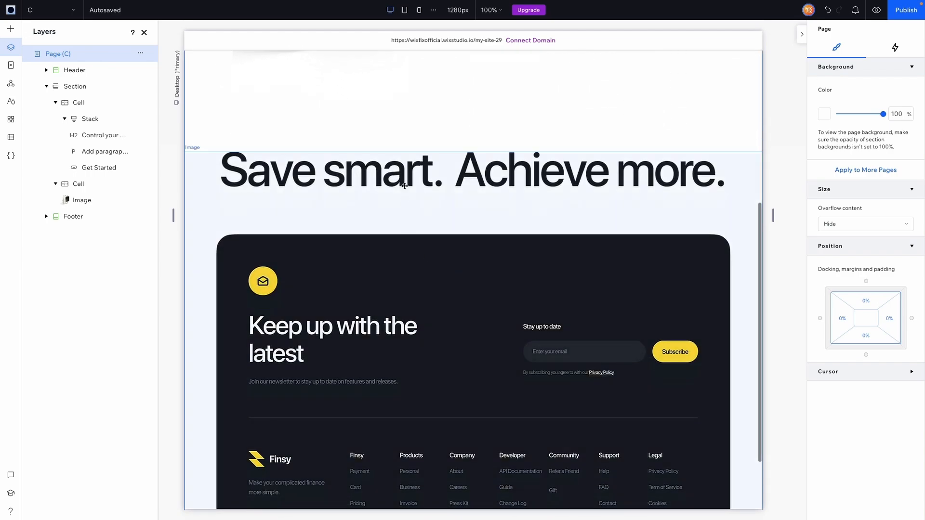
scroll(410, 275, "down", 2)
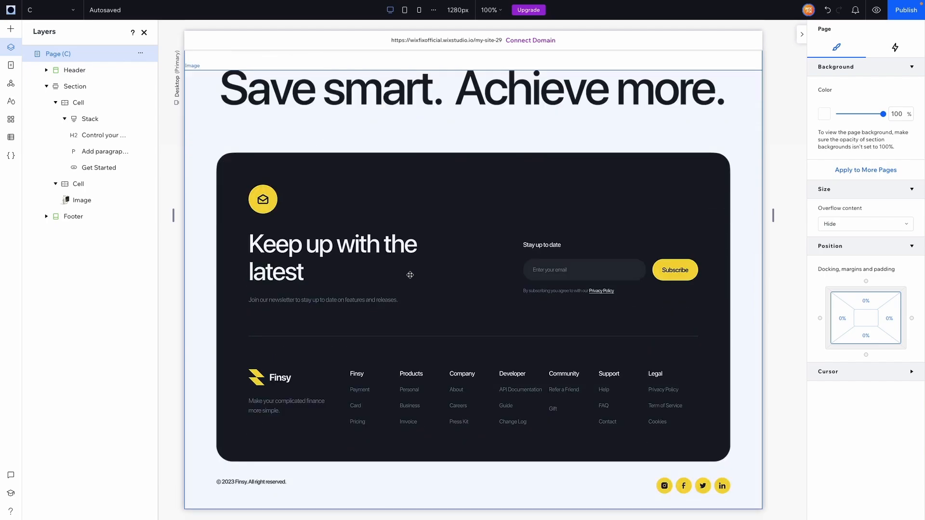
scroll(410, 276, "up", 7)
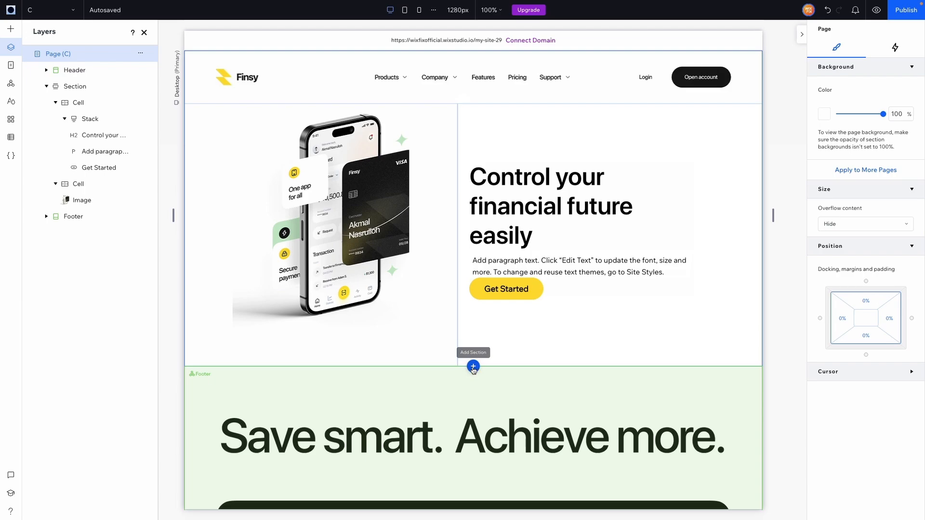
- Add a blank section between the hero and the footer at the desktop breakpoint and extend its height to about 744 px
left_click(474, 367)
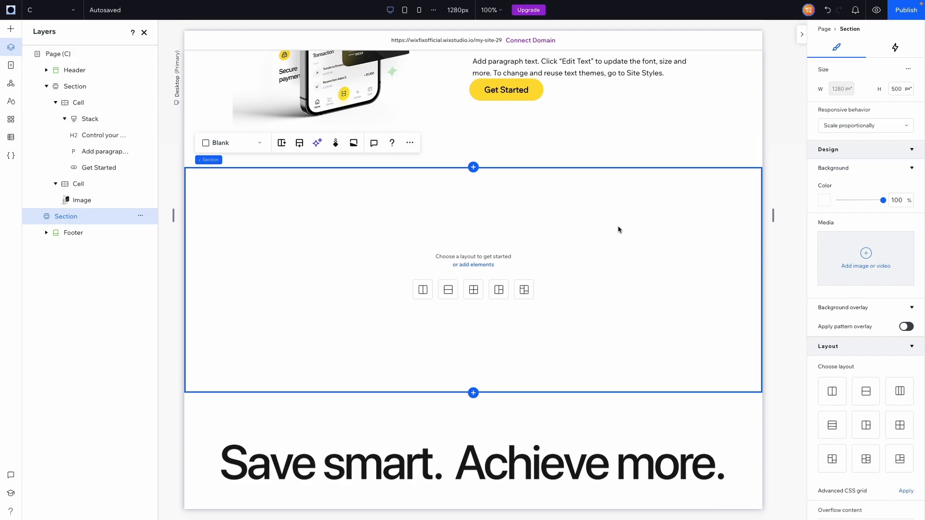
scroll(607, 304, "up", 4)
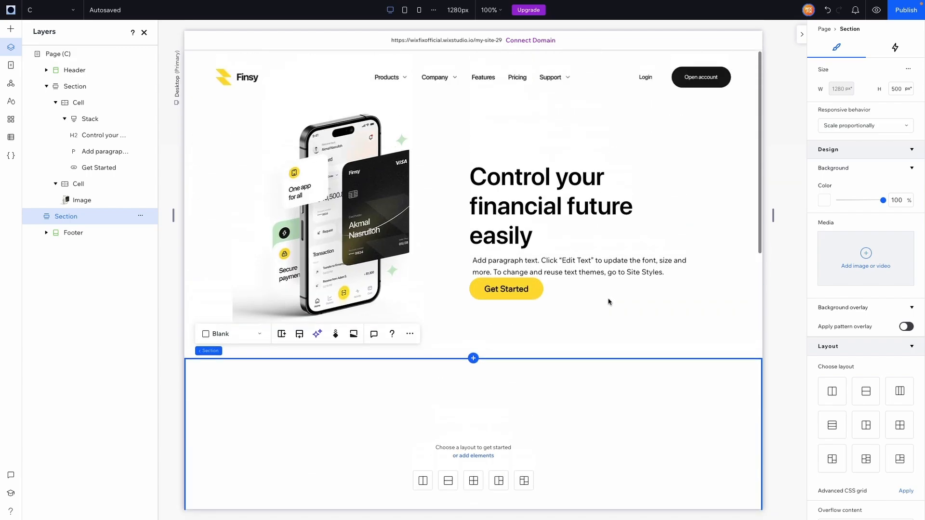
left_click(694, 147)
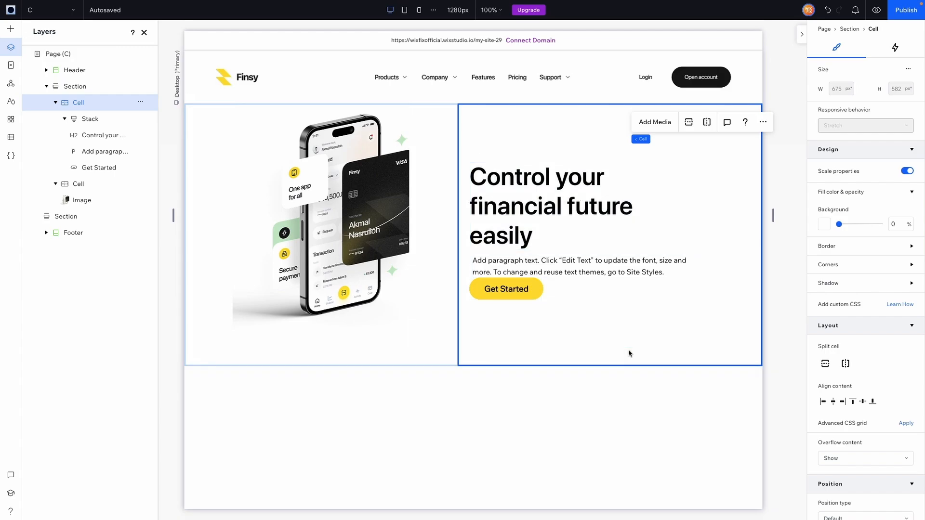
scroll(592, 265, "down", 4)
left_click(592, 265)
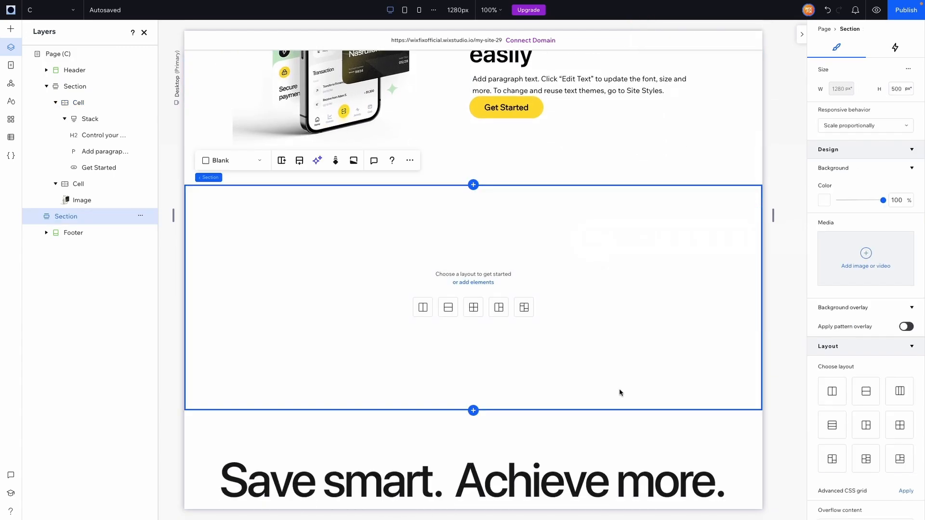
left_click_drag(606, 416, 592, 513)
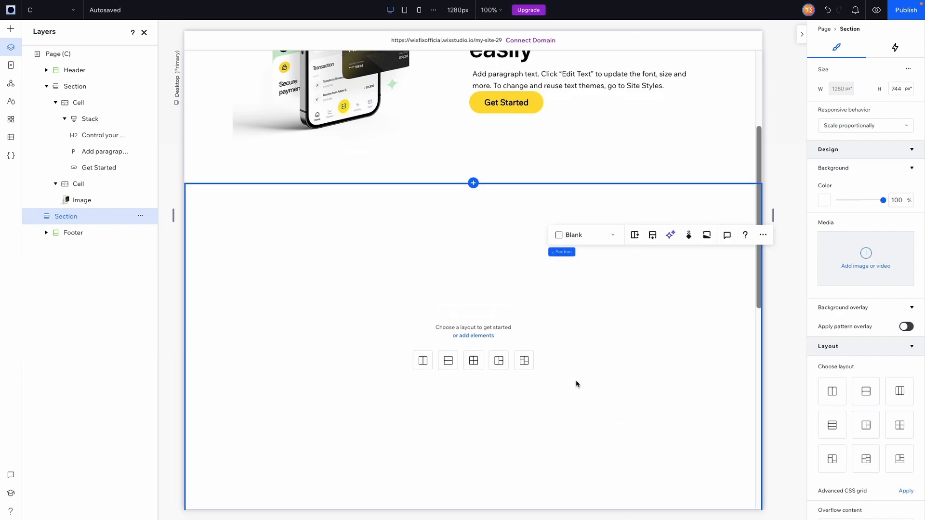
- Reduce the blank section's height to 576 px on page C, using page R's two-card section as reference
scroll(555, 376, "down", 2)
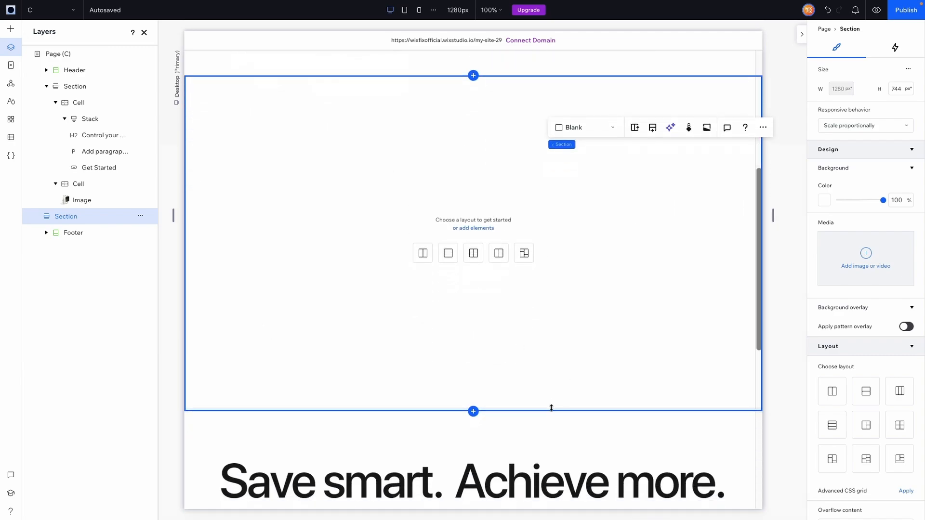
left_click_drag(551, 409, 548, 308)
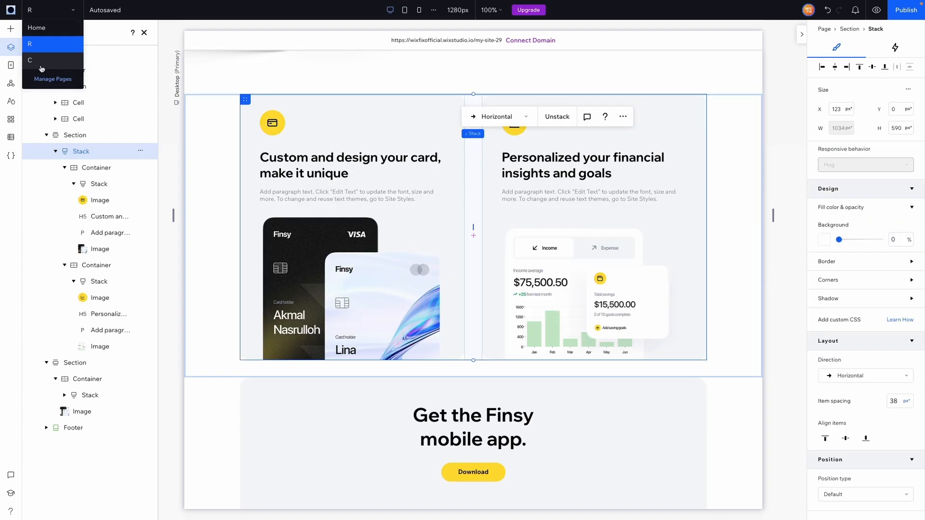
left_click(42, 63)
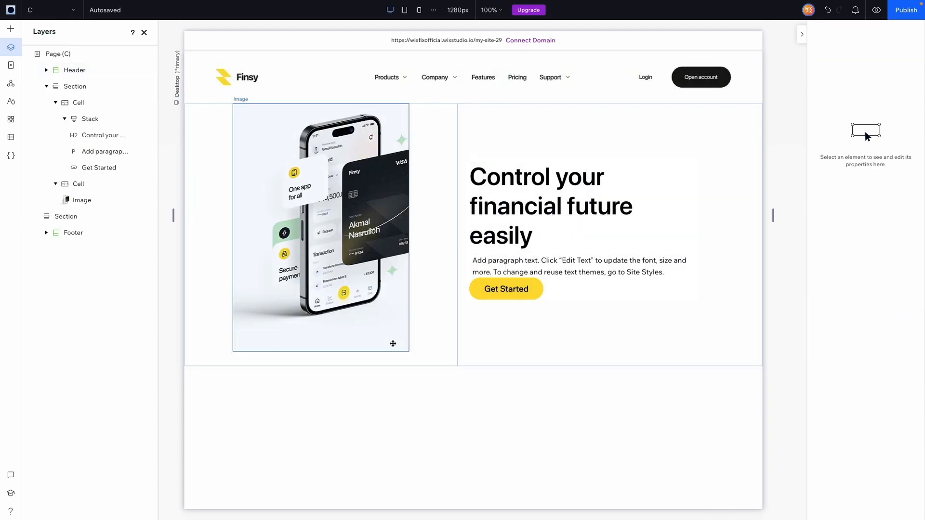
scroll(398, 466, "down", 5)
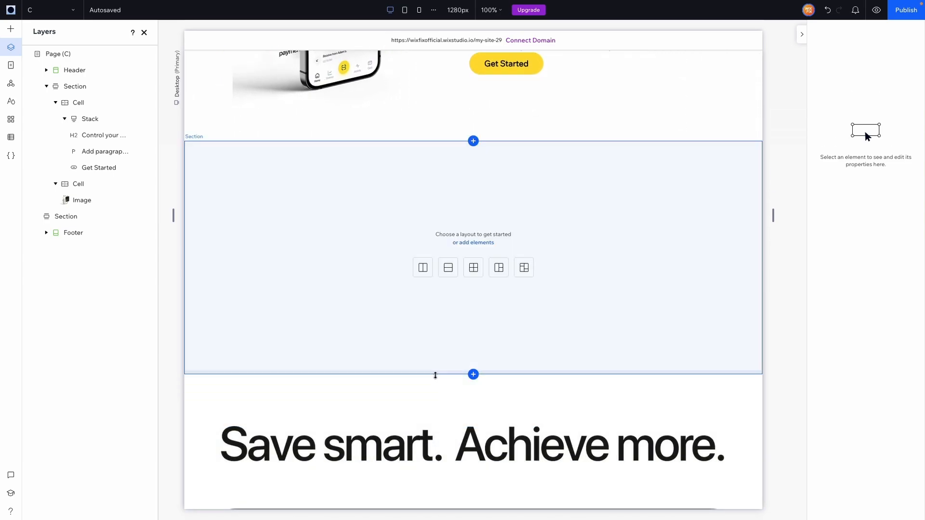
left_click_drag(435, 375, 438, 402)
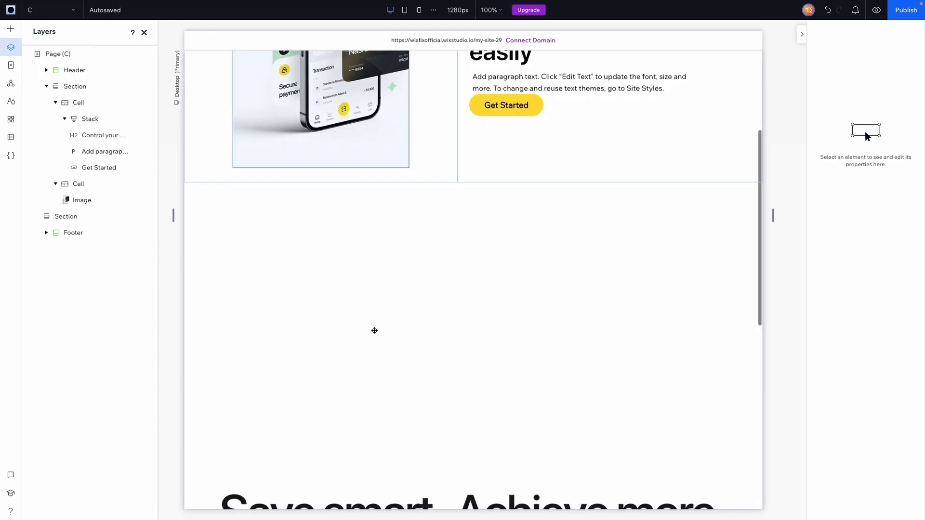
scroll(374, 330, "down", 1)
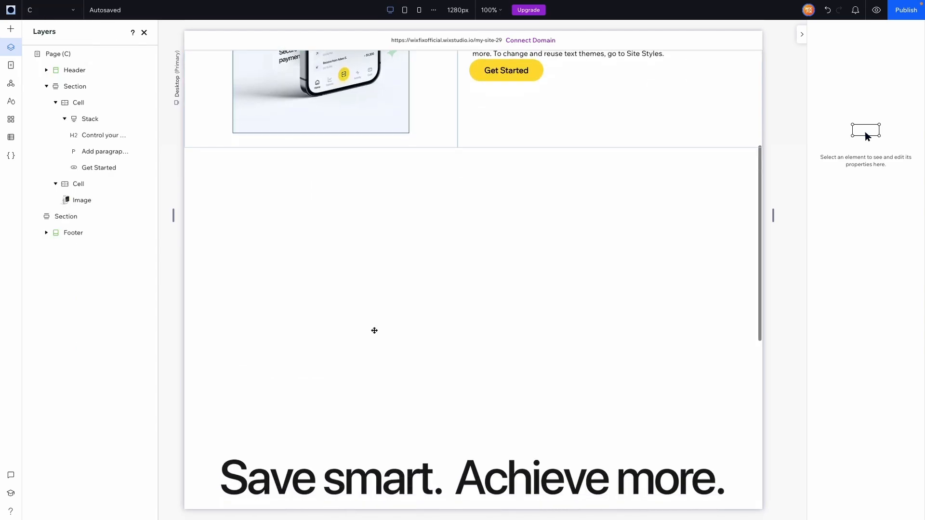
left_click(365, 282)
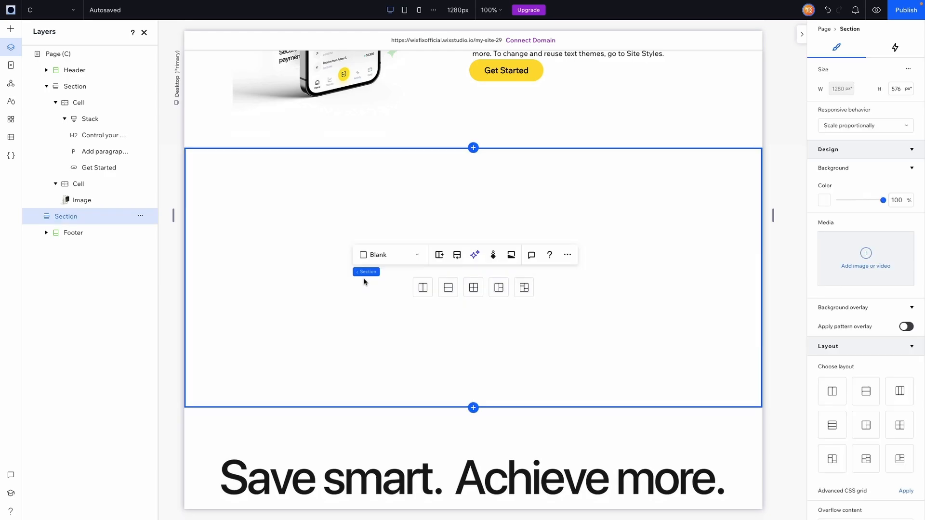
- Add a container on the left half of the blank section and resize it to about 406 × 522 px
left_click(10, 29)
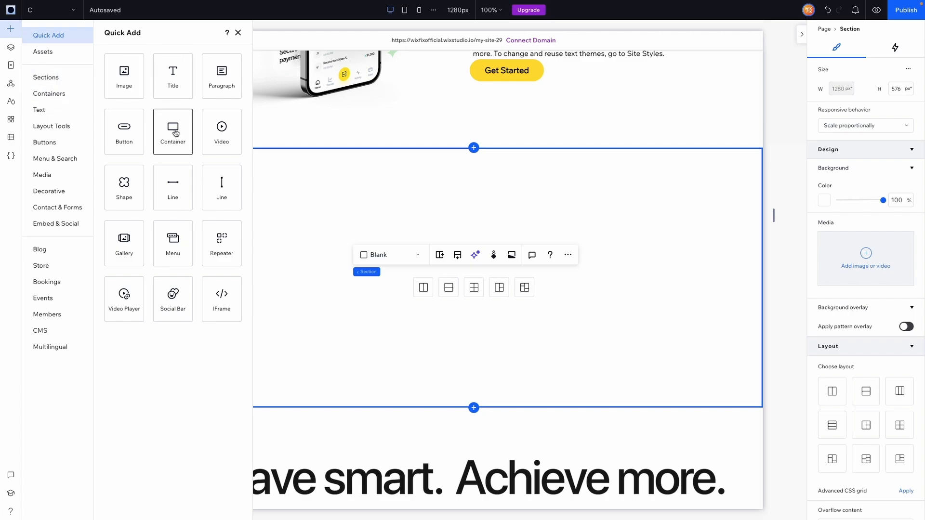
left_click_drag(176, 134, 325, 184)
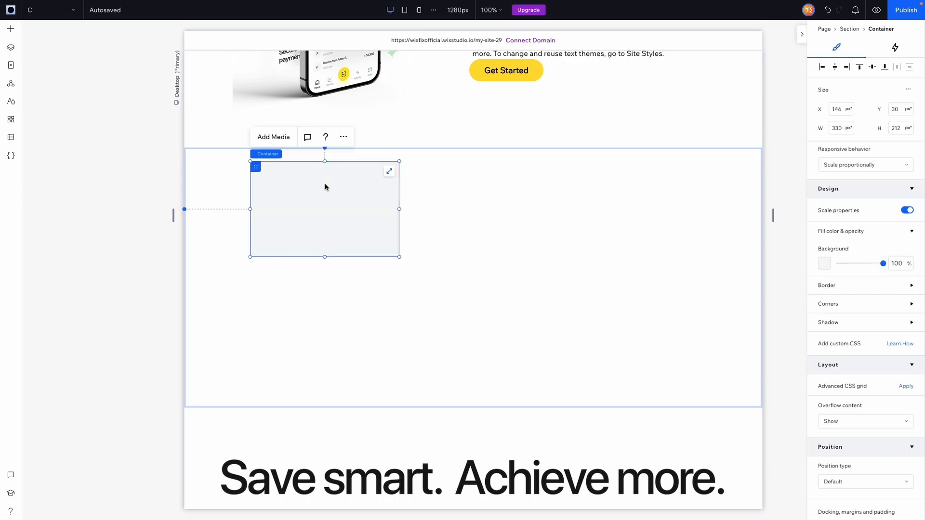
left_click_drag(325, 257, 333, 384)
left_click_drag(400, 281, 434, 282)
- Examine the first feature card's contents in page R's second section, and return to page C
left_click(53, 10)
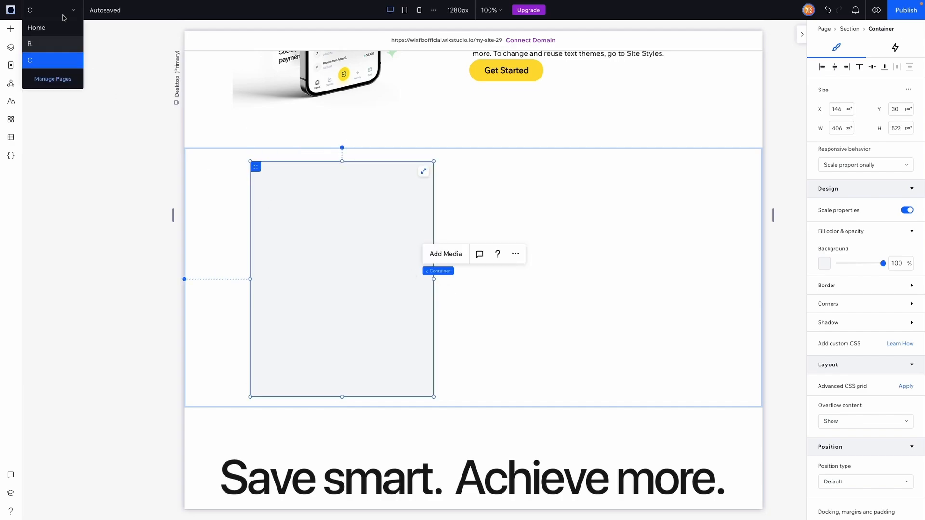
left_click(57, 45)
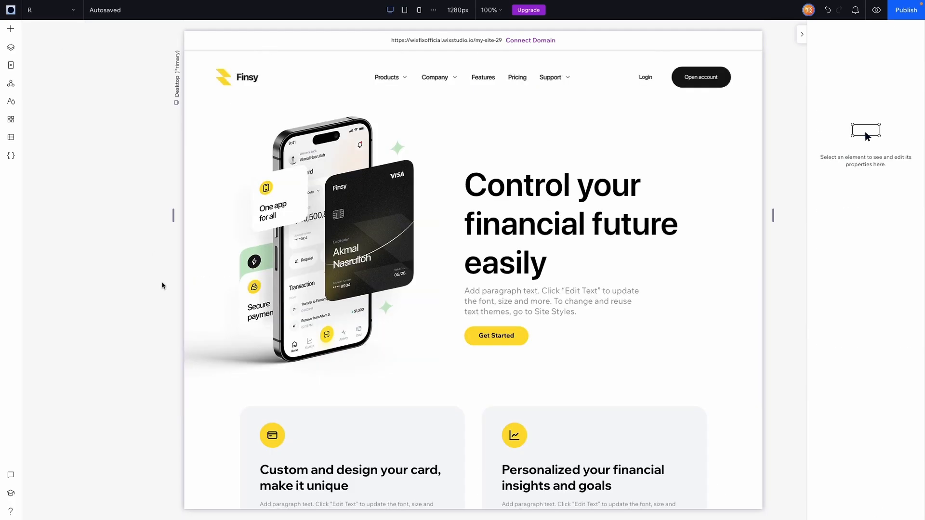
scroll(162, 285, "down", 5)
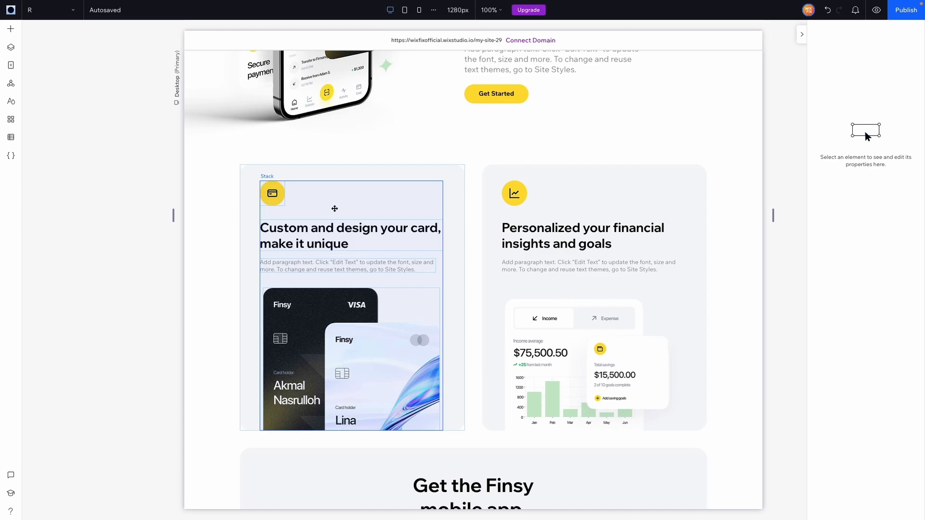
left_click(49, 17)
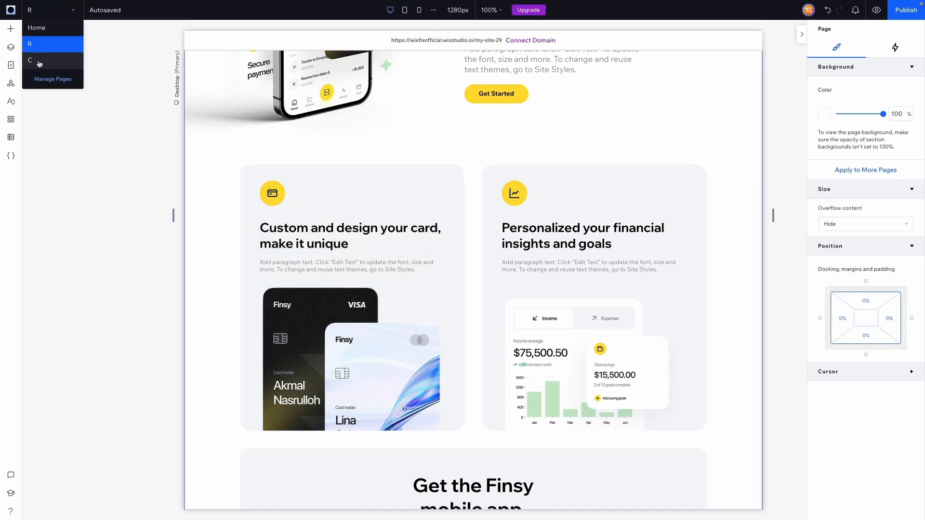
left_click(40, 64)
- Add Icon Personal Finance.png from the site files and attach it at the container's upper-left corner
left_click(51, 175)
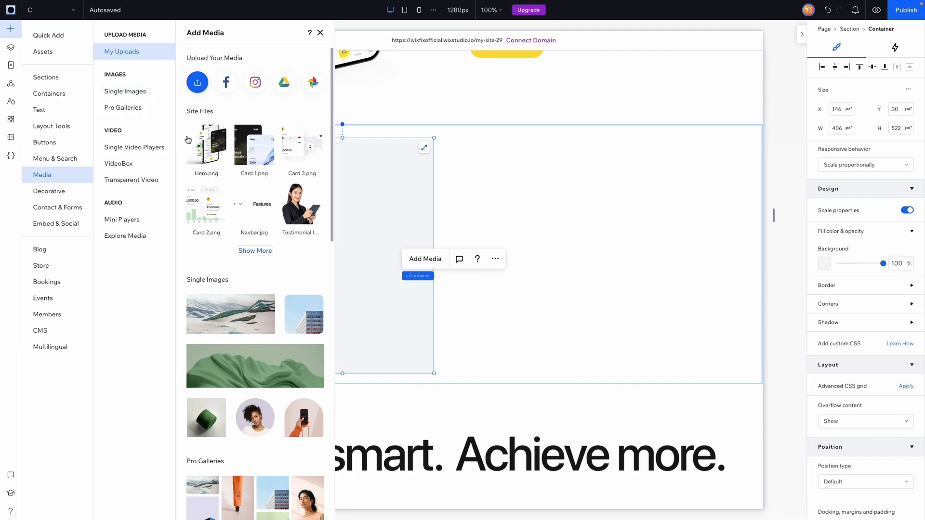
left_click(255, 251)
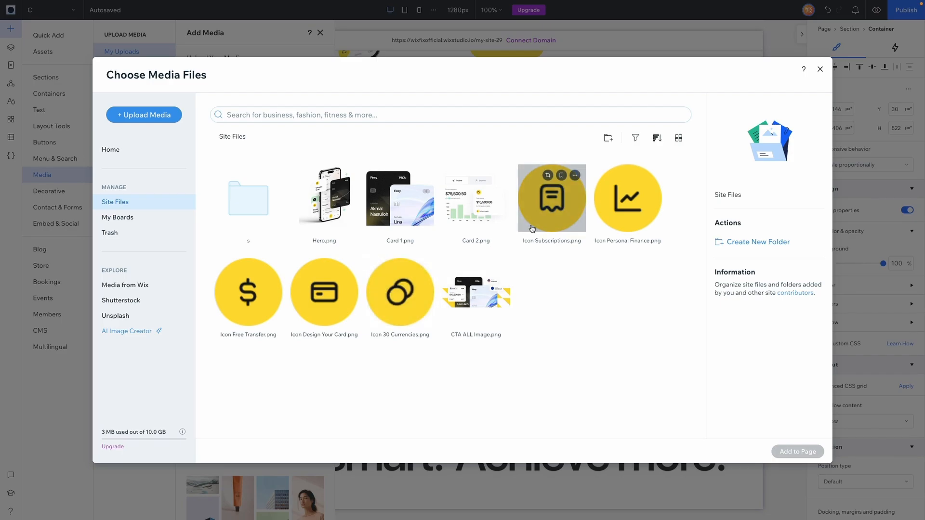
left_click(629, 221)
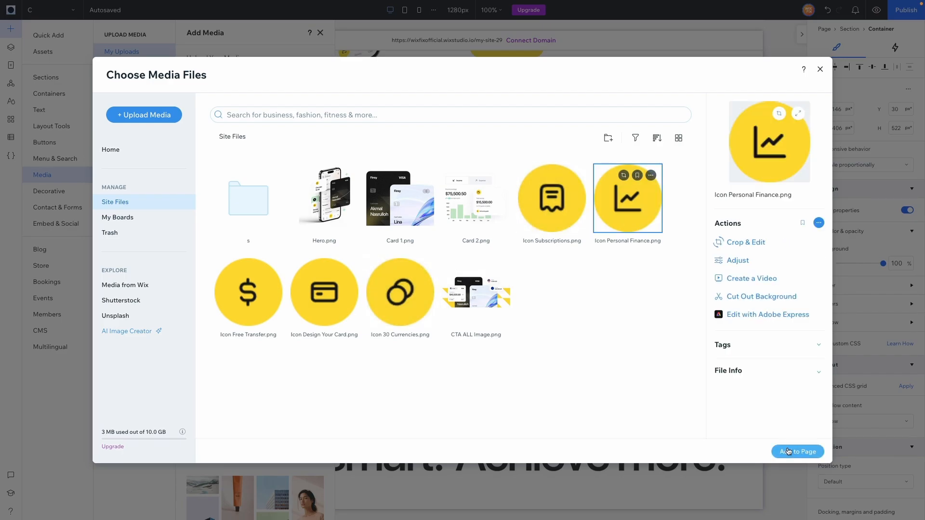
left_click(789, 452)
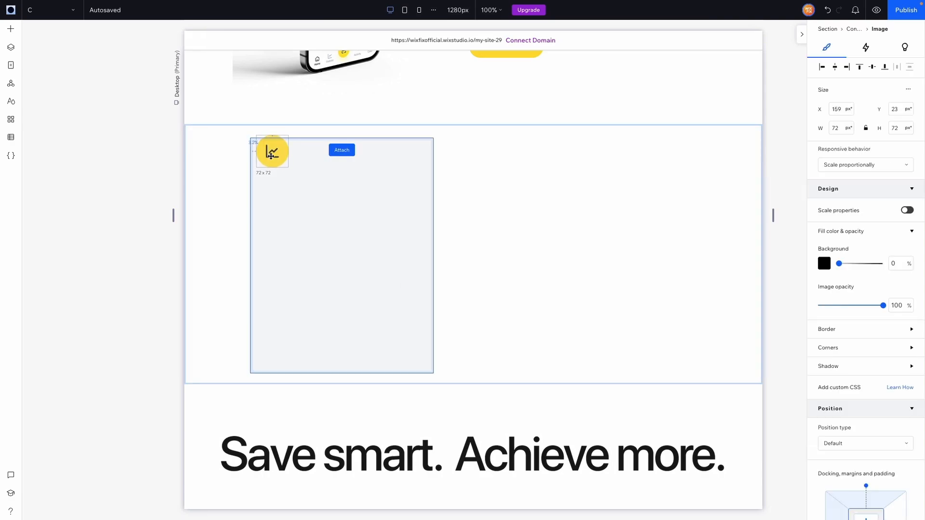
left_click_drag(270, 162, 265, 159)
left_click(216, 173)
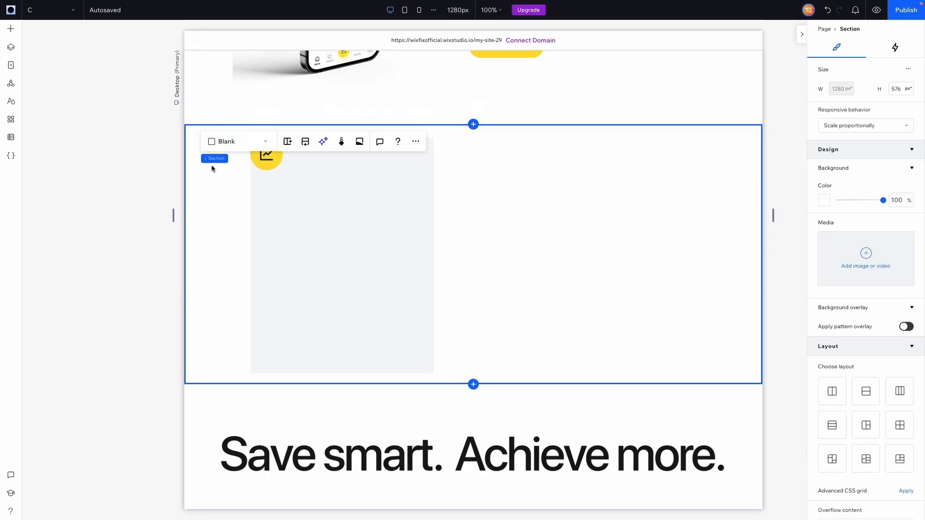
- Inset the icon from the container's upper-left corner and scale it to about 53 × 53 px, following page R's cards
left_click(42, 14)
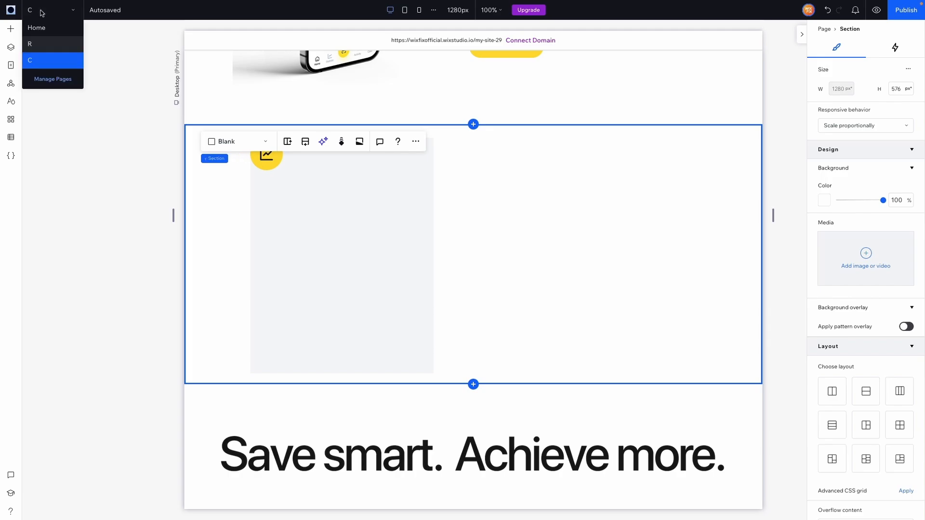
left_click(49, 47)
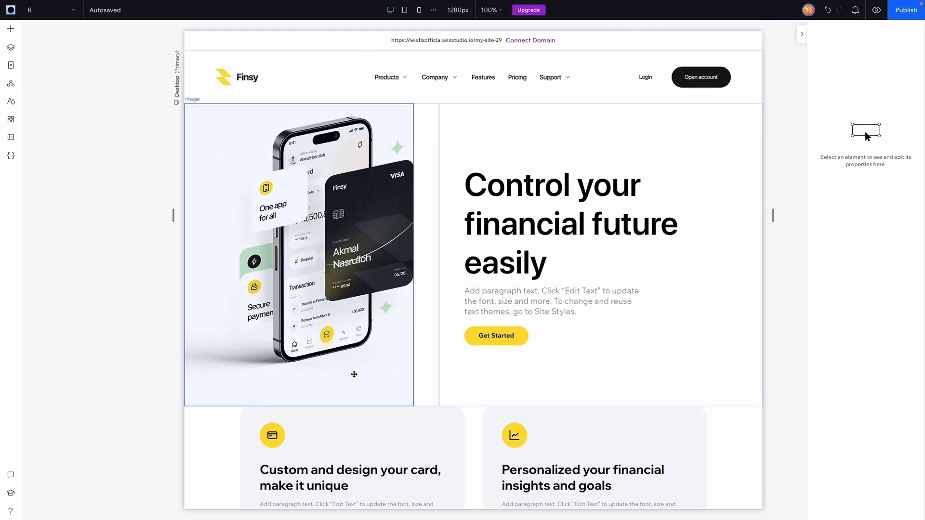
scroll(354, 374, "down", 4)
scroll(354, 374, "down", 1)
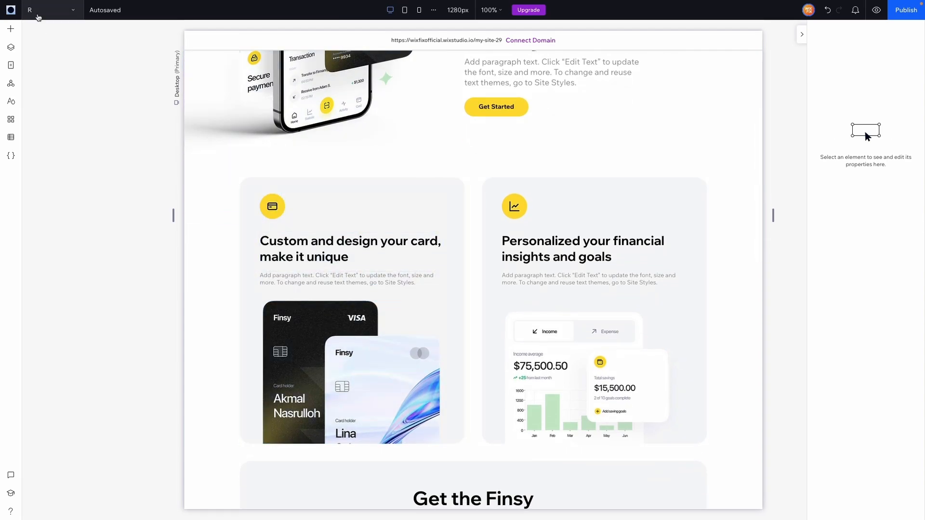
left_click(36, 15)
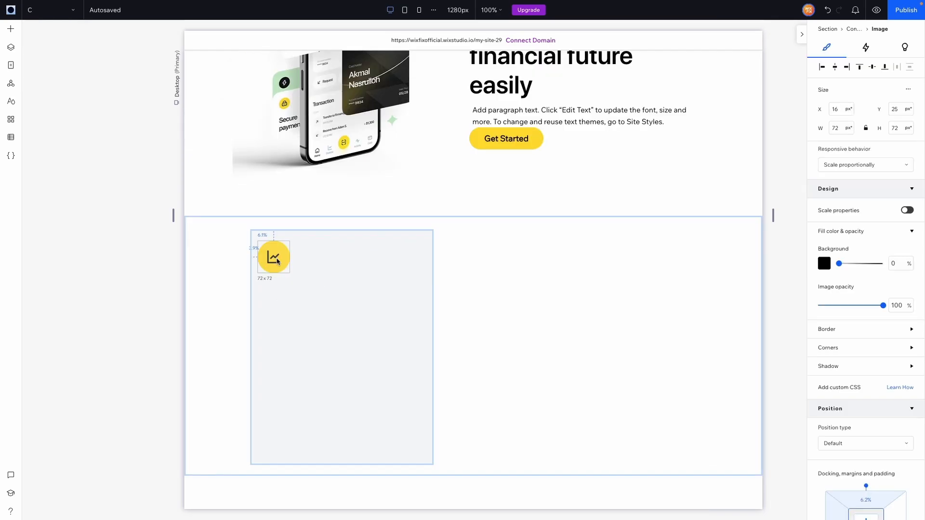
left_click(277, 260)
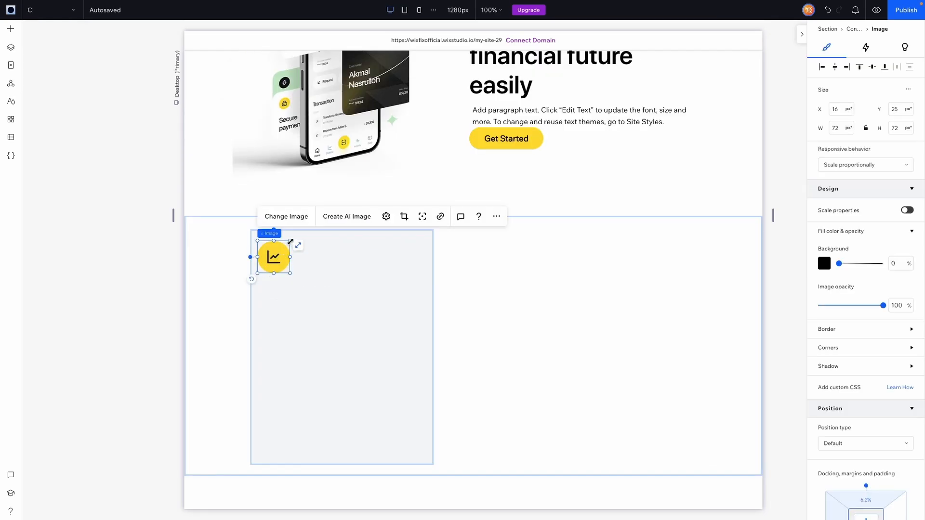
left_click_drag(290, 242, 271, 257)
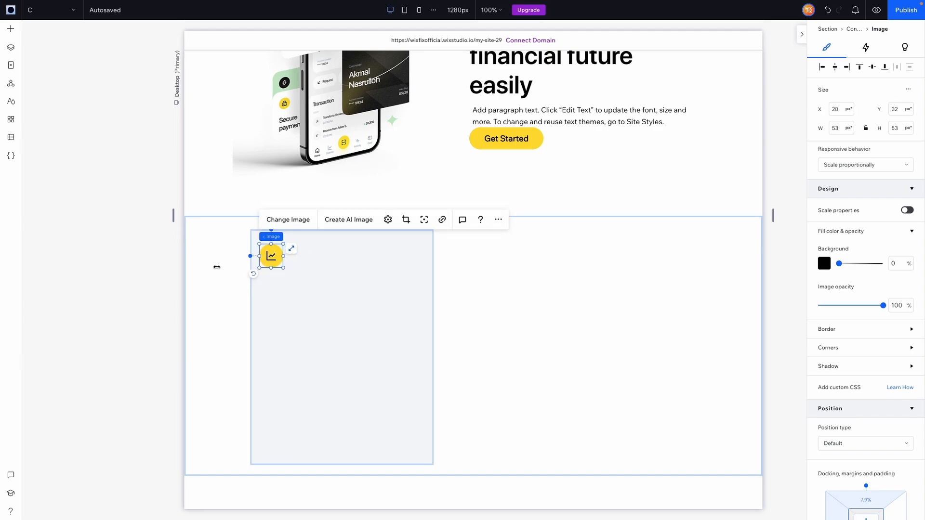
left_click(142, 290)
- Round all corners of the container with a radius of 25 px
left_click(356, 332)
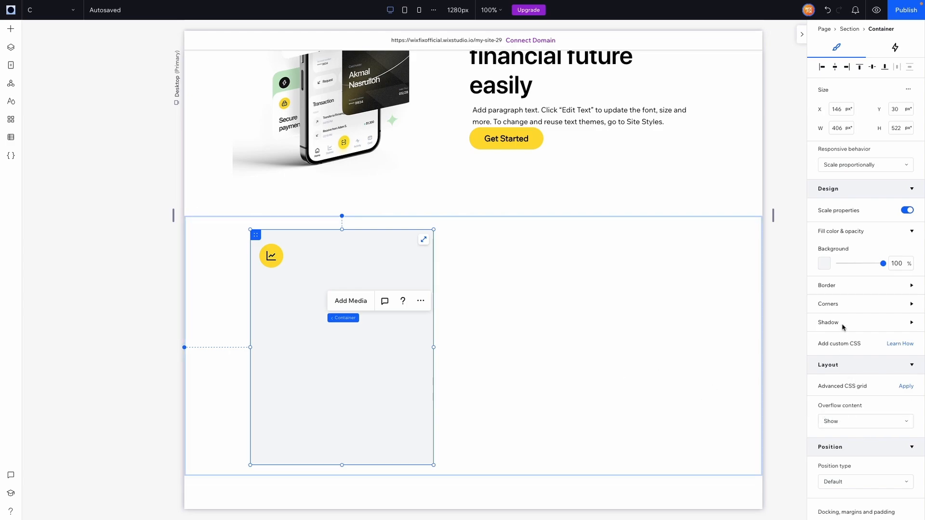
left_click(909, 309)
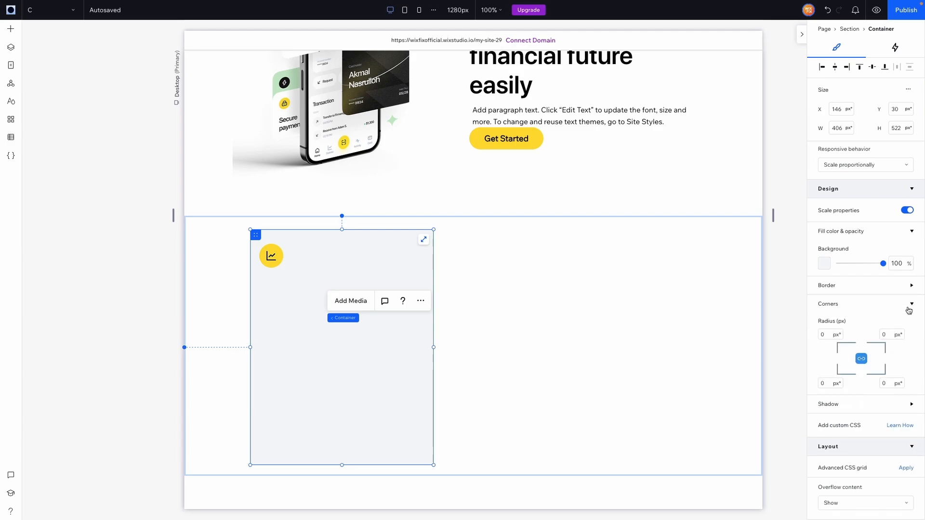
left_click(824, 335)
type("25")
left_click(799, 337)
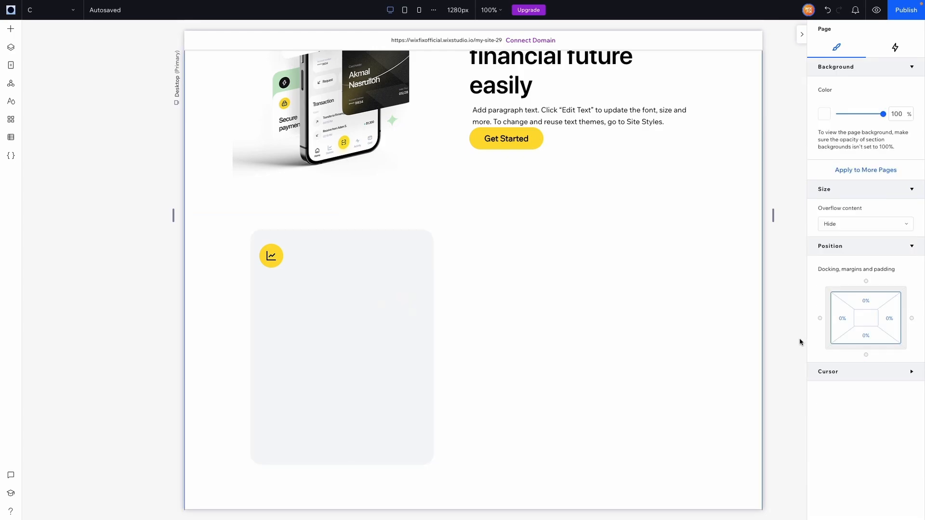
left_click(336, 350)
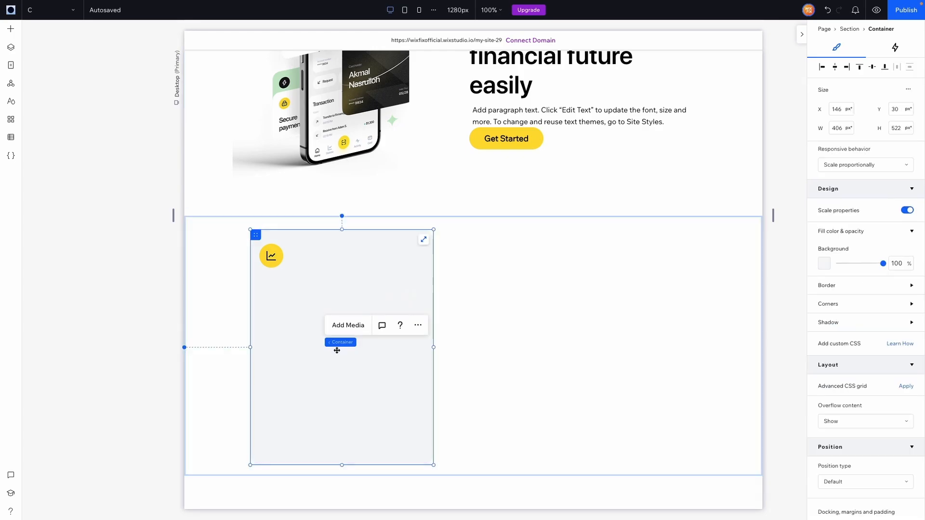
- Review the headings and text inside page R's feature cards and go back to page C
left_click(524, 407)
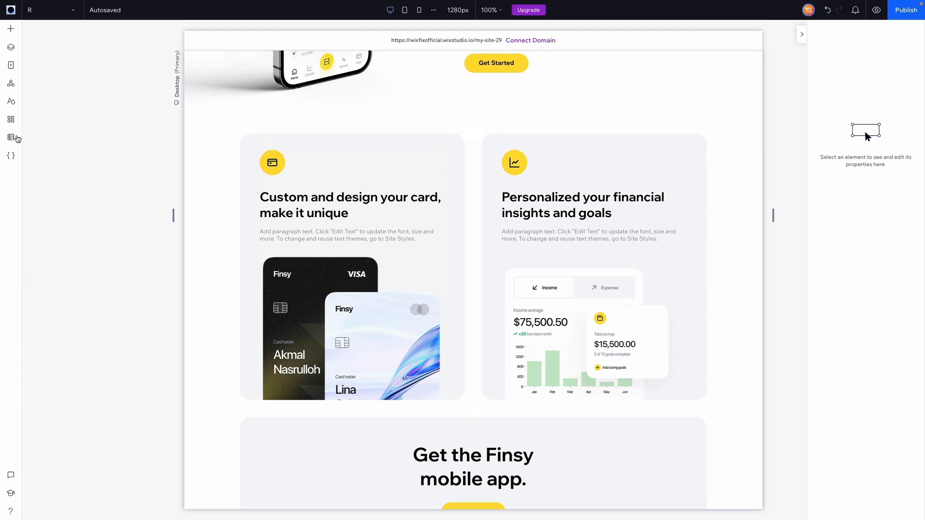
left_click(45, 11)
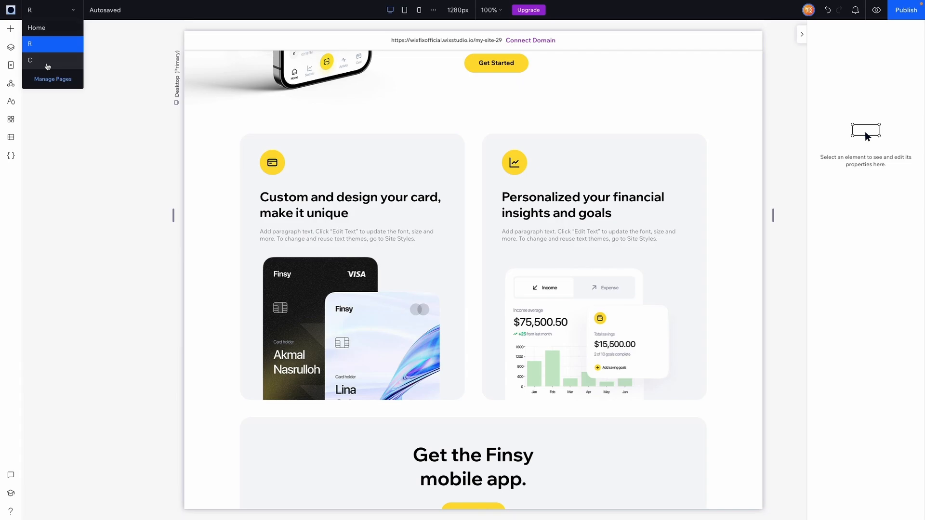
left_click(47, 66)
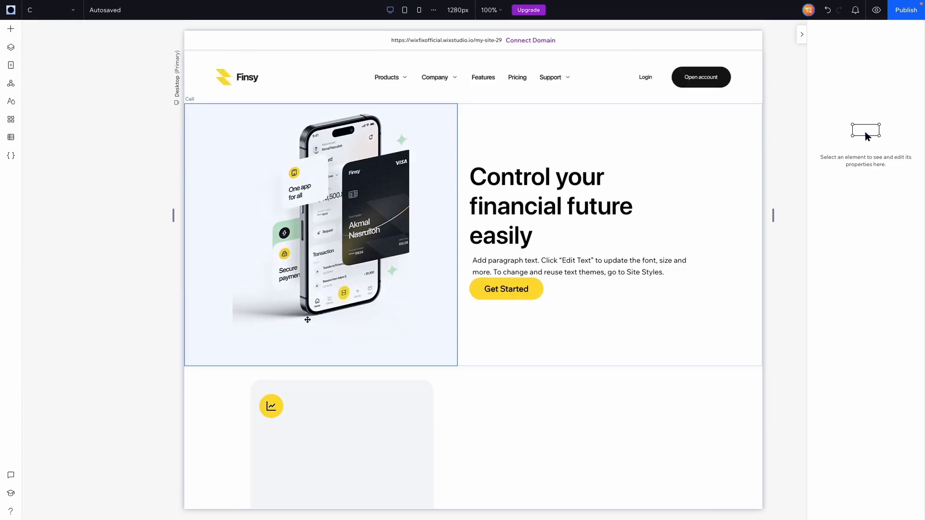
- Add a title element to the container, placed below the icon
scroll(368, 386, "down", 3)
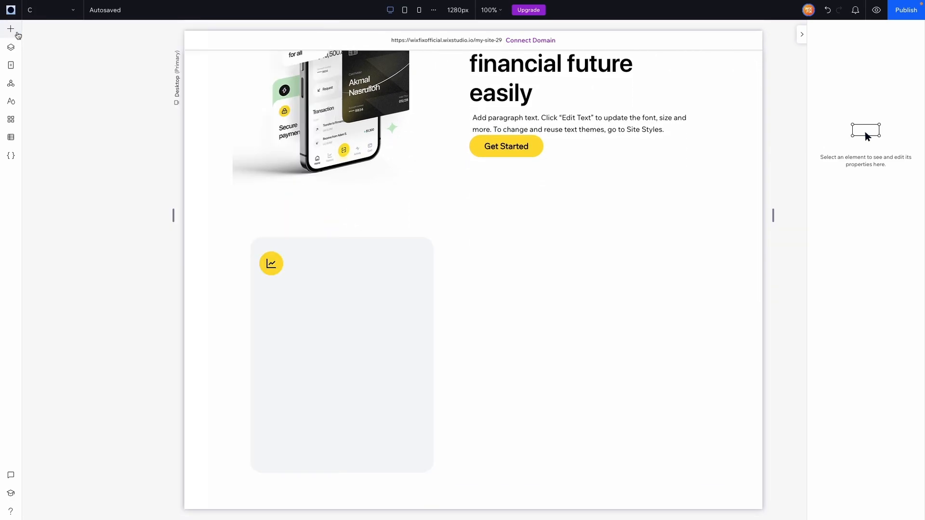
left_click(17, 34)
left_click(55, 41)
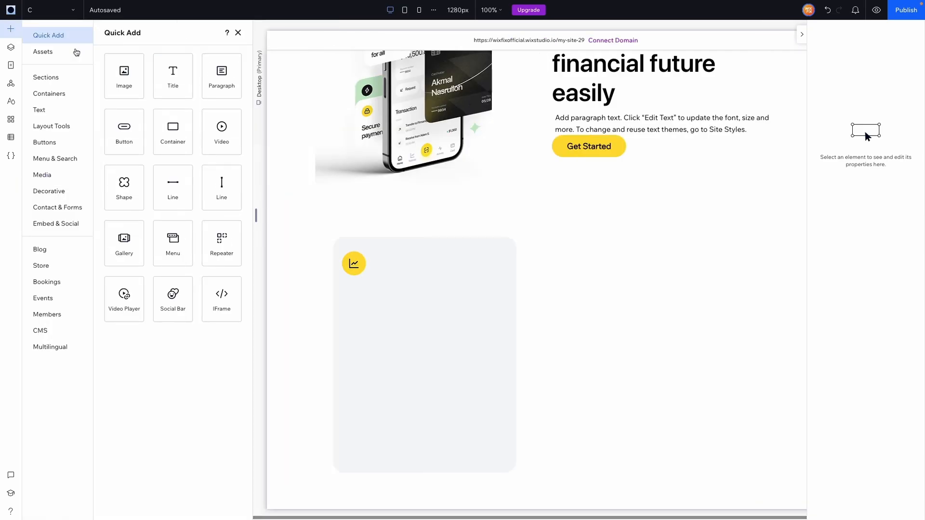
left_click_drag(165, 98, 320, 310)
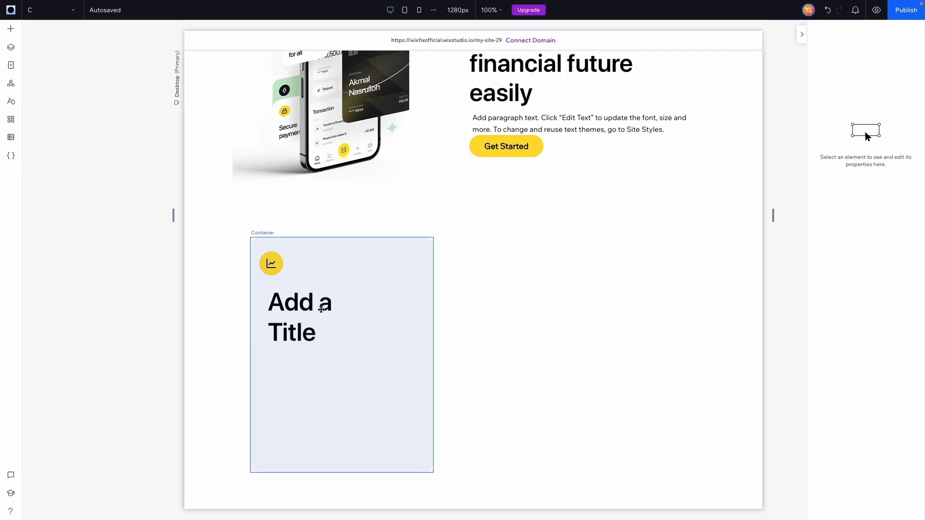
- Copy the first feature card's heading from page R and set page C's container title to "Custom and design your card, make it unique" at 28 px
left_click(147, 281)
left_click(52, 11)
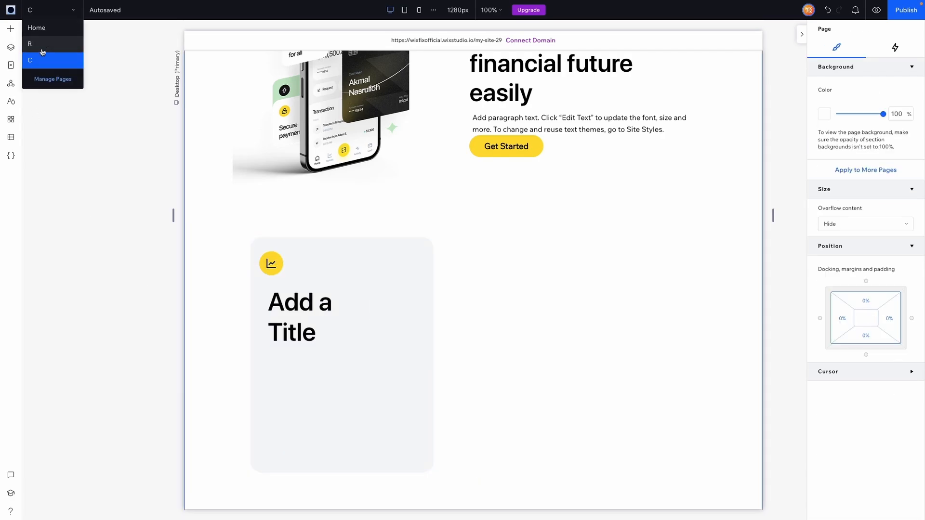
left_click(42, 50)
left_click(321, 331)
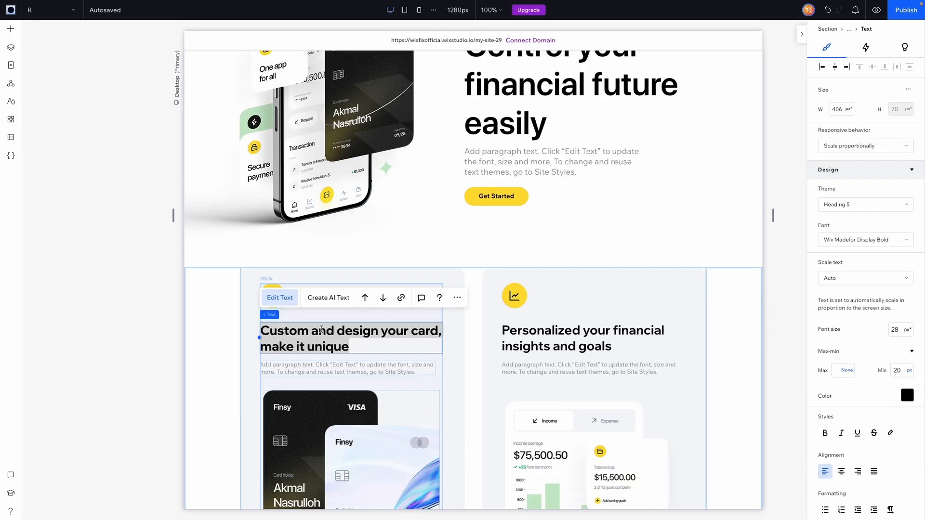
left_click(10, 28)
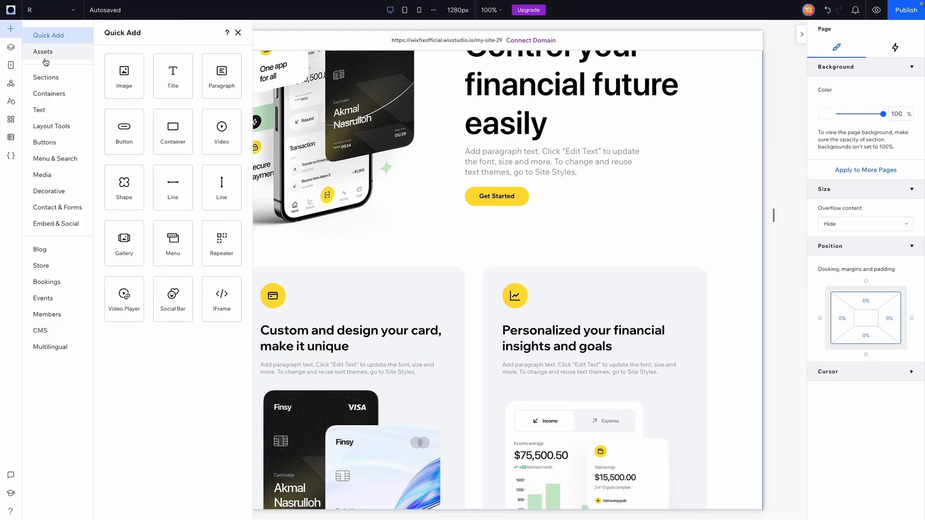
left_click(44, 15)
left_click(48, 61)
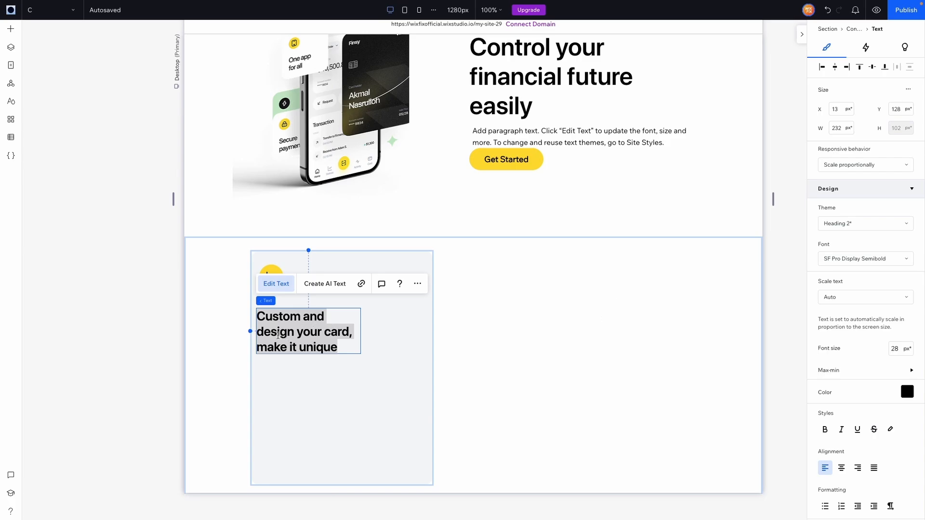
left_click(237, 315)
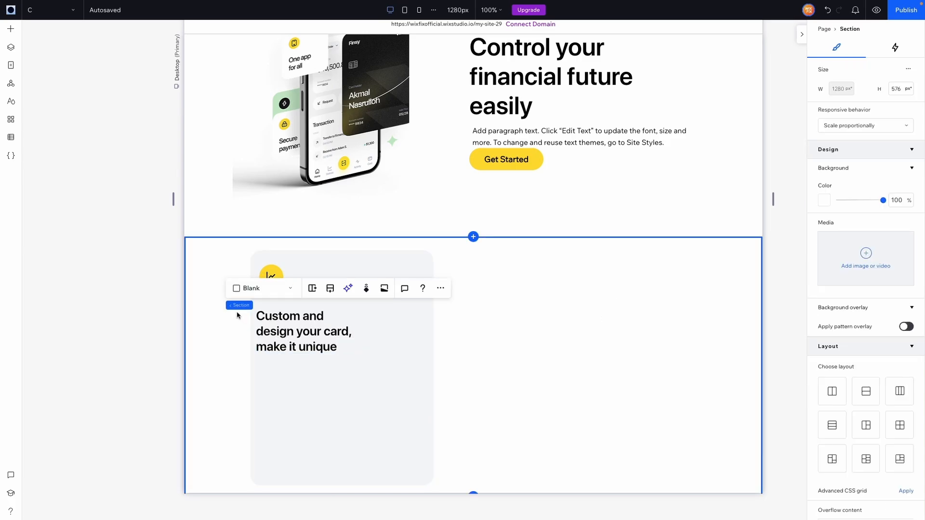
- Widen the card title to about 324 px so its text wraps onto two lines
left_click(291, 340)
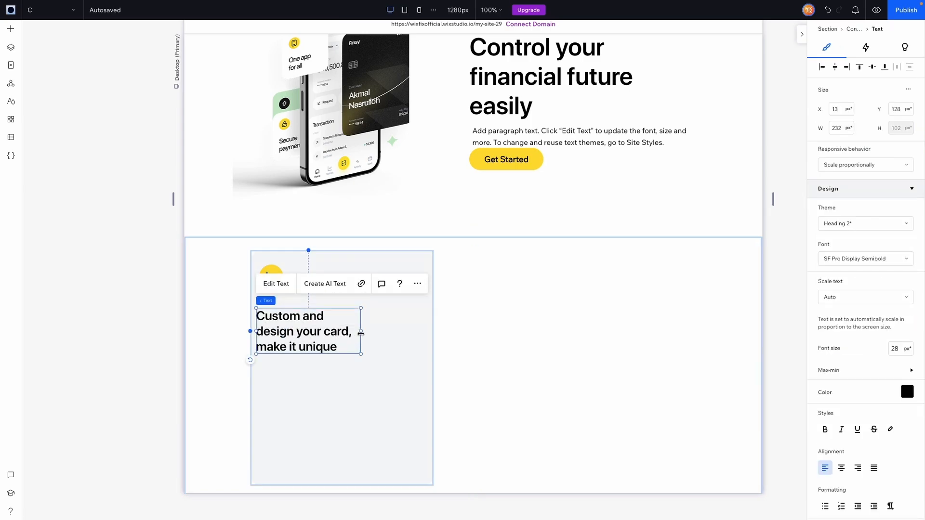
left_click_drag(361, 332, 402, 333)
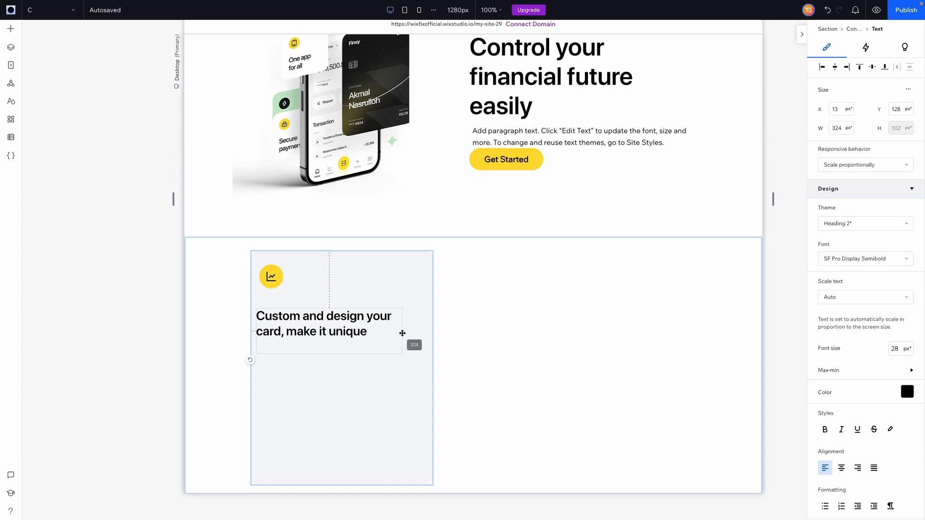
left_click_drag(402, 333, 402, 333)
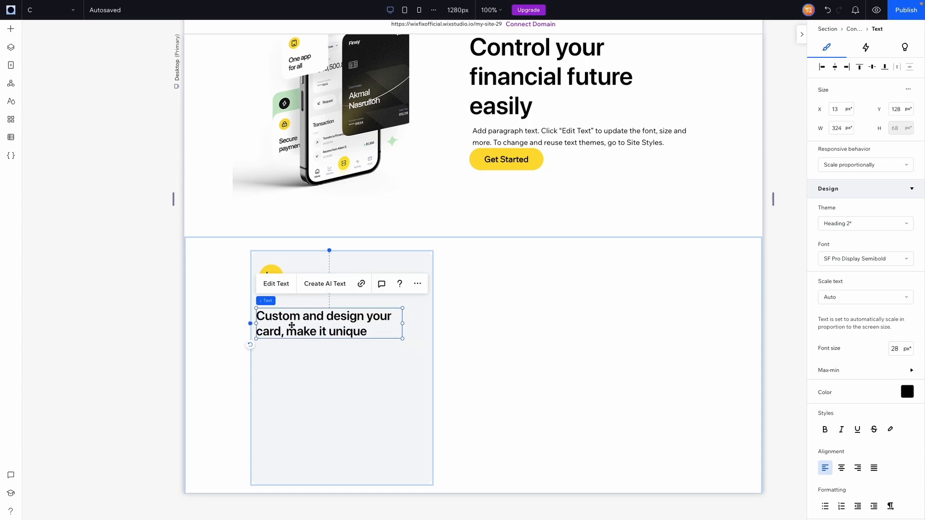
- Add a paragraph text element directly beneath the card title and widen it to about 359 px
left_click(310, 361)
key("ctrl+v")
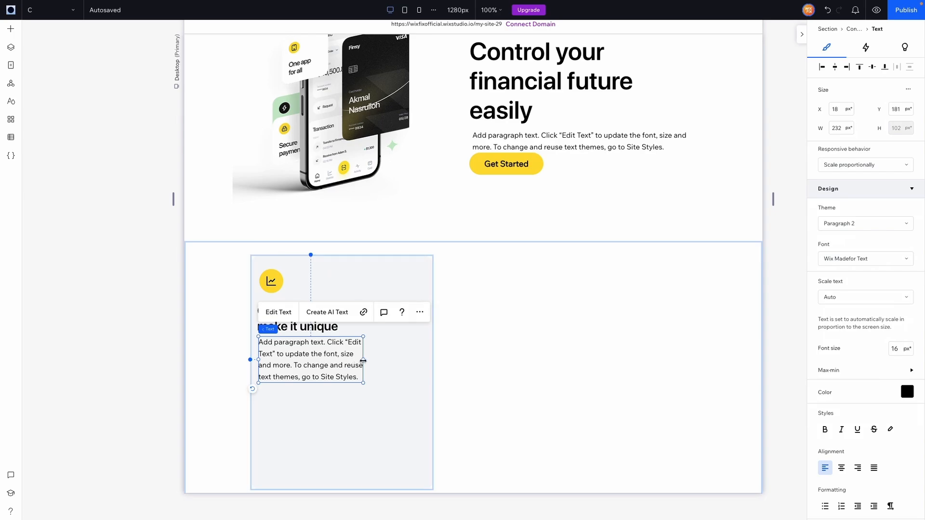
left_click_drag(363, 361, 420, 363)
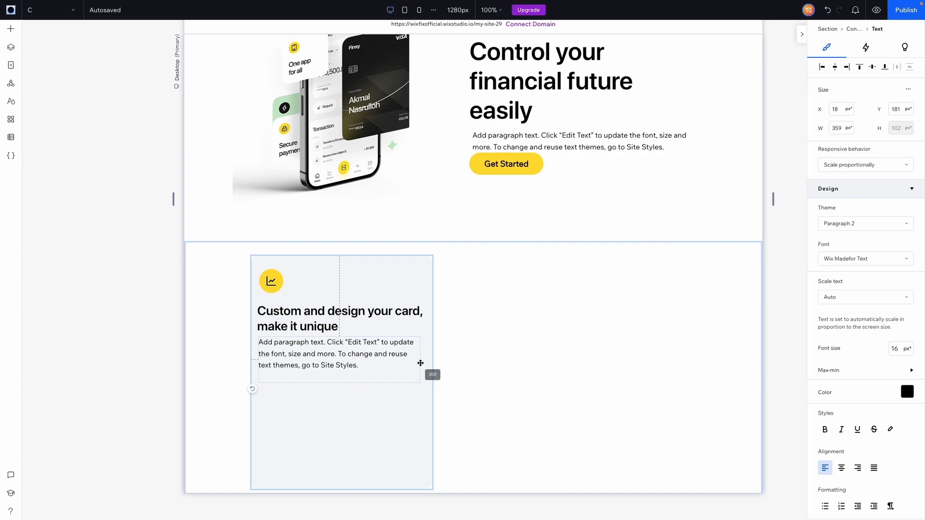
left_click_drag(420, 363, 421, 363)
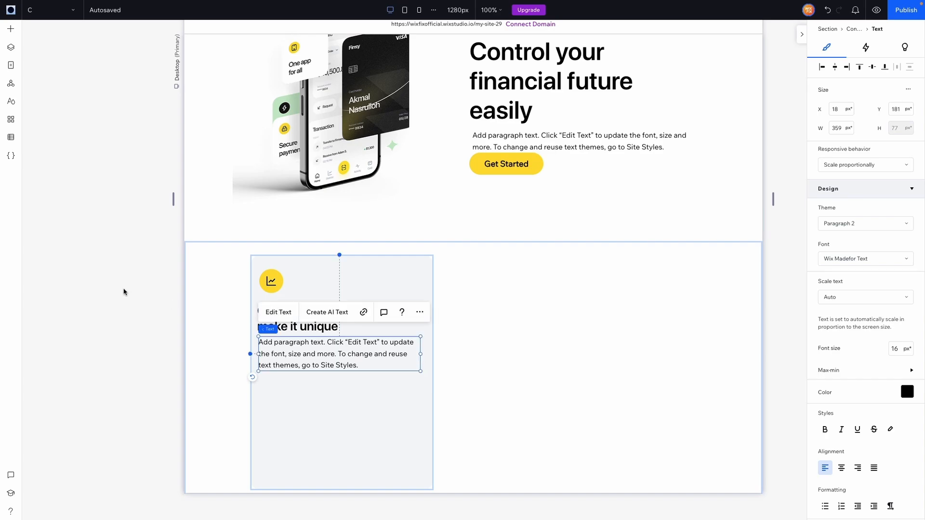
left_click(188, 314)
left_click(147, 198)
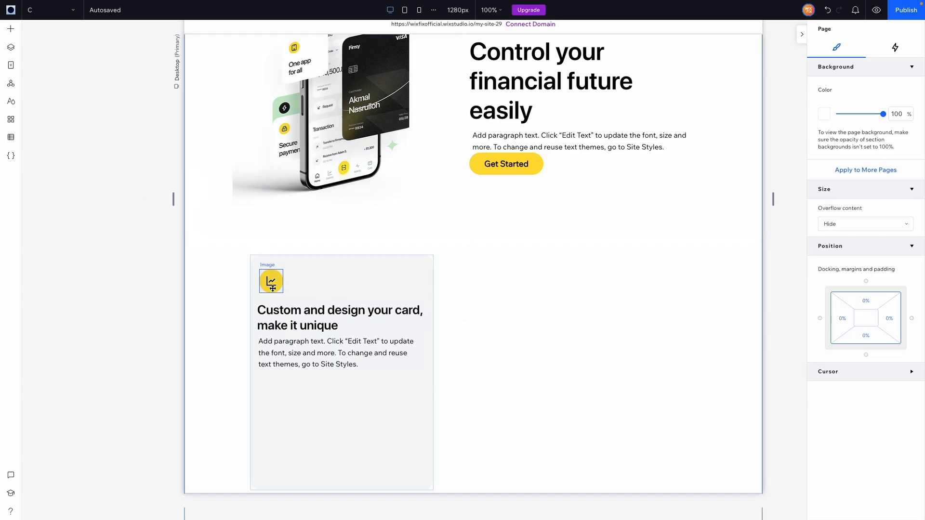
- Add the image of the two Finsy bank cards to the container below the paragraph
scroll(295, 365, "up", 1)
scroll(296, 366, "down", 3)
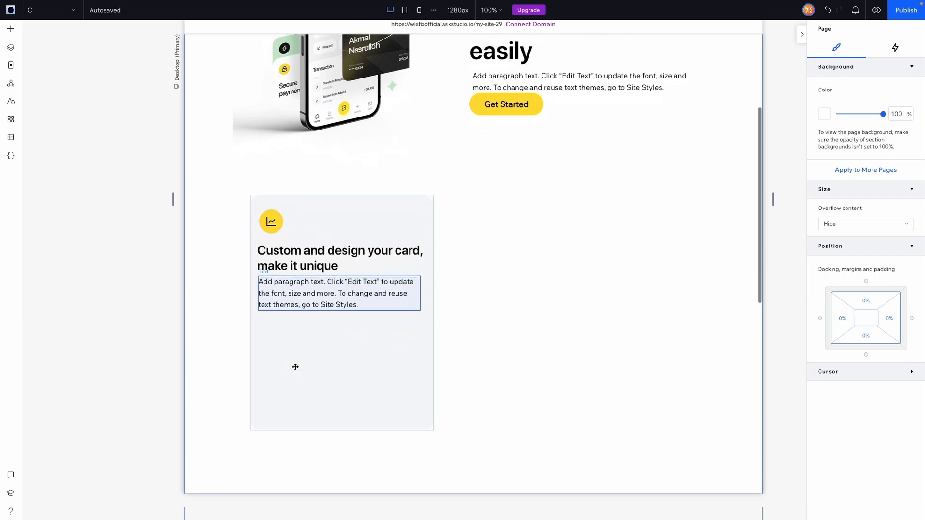
left_click(12, 30)
left_click(11, 30)
left_click(11, 30)
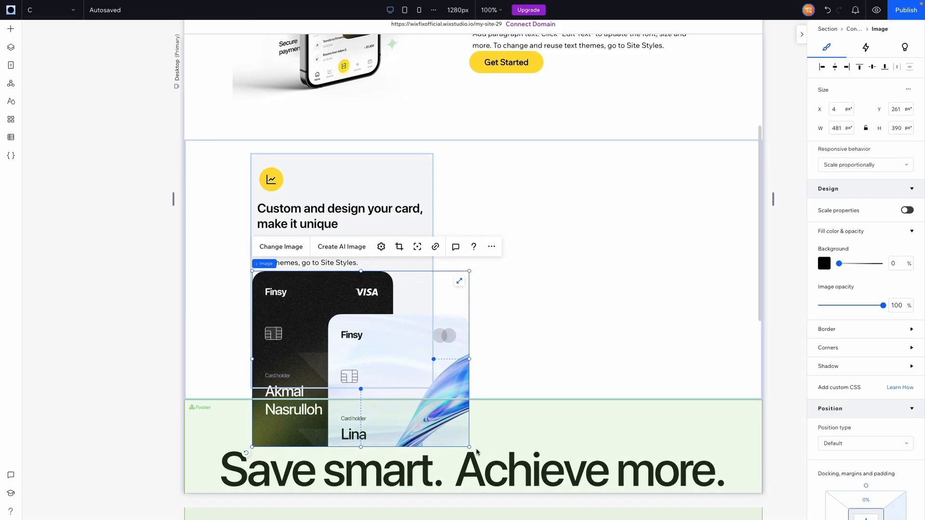
- Resize the bank card image to about 359 × 260 px to fit inside the container at the paragraph's width
left_click_drag(470, 447, 409, 376)
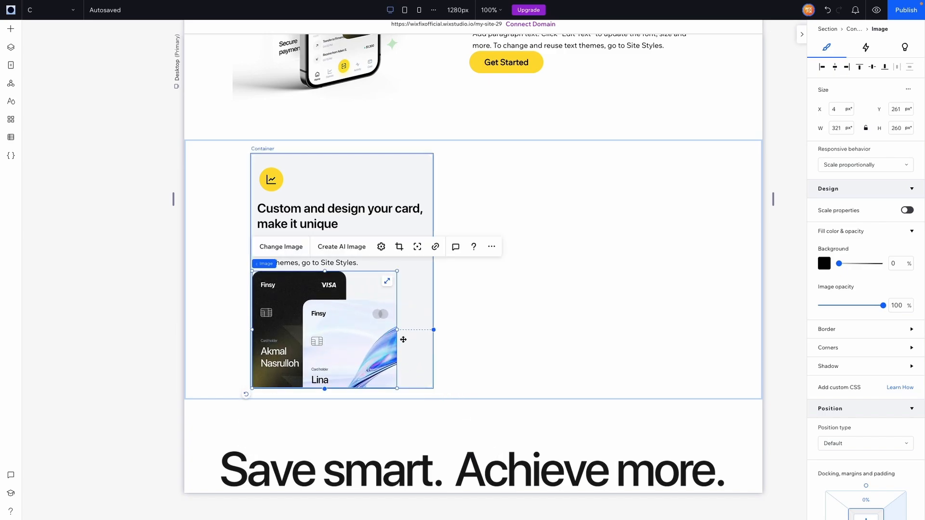
left_click_drag(400, 332, 422, 333)
left_click(203, 290)
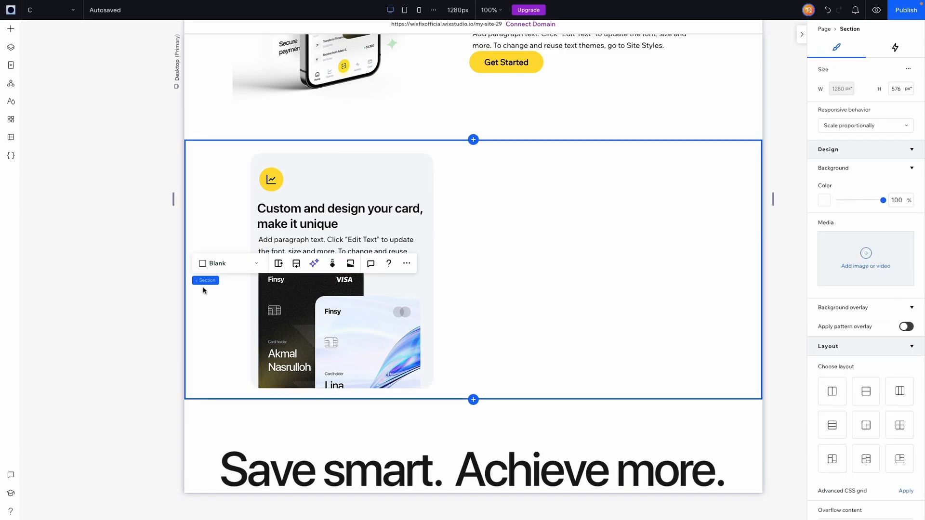
left_click(159, 304)
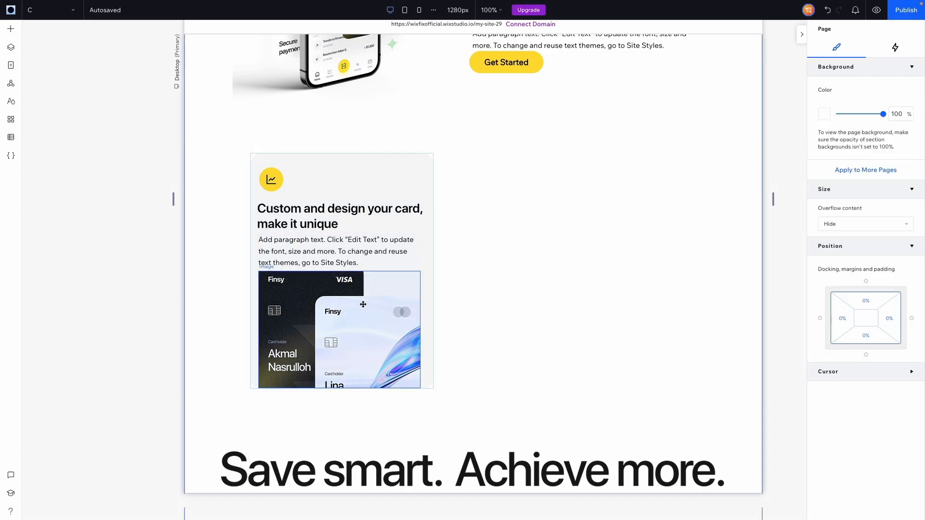
- Reset the bank card image to its original proportions and move it up to sit on the container's bottom edge
left_click(332, 294)
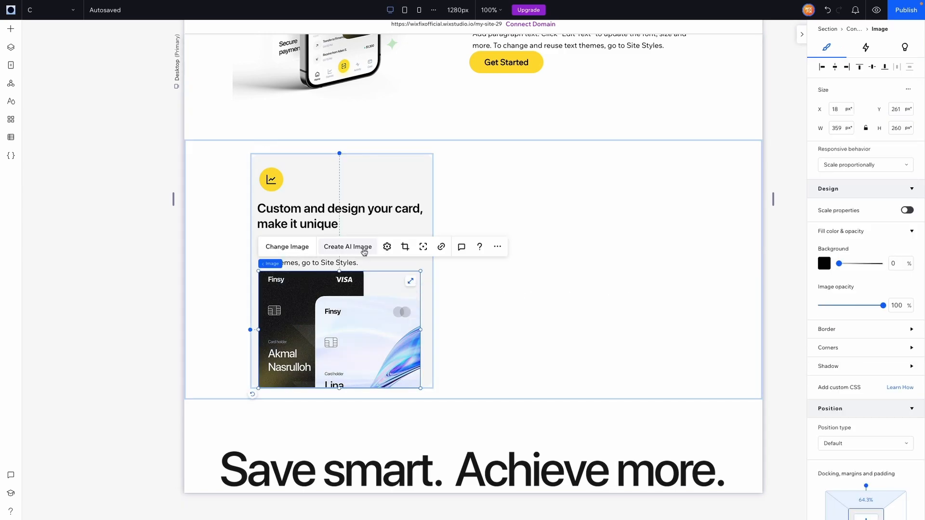
left_click(389, 247)
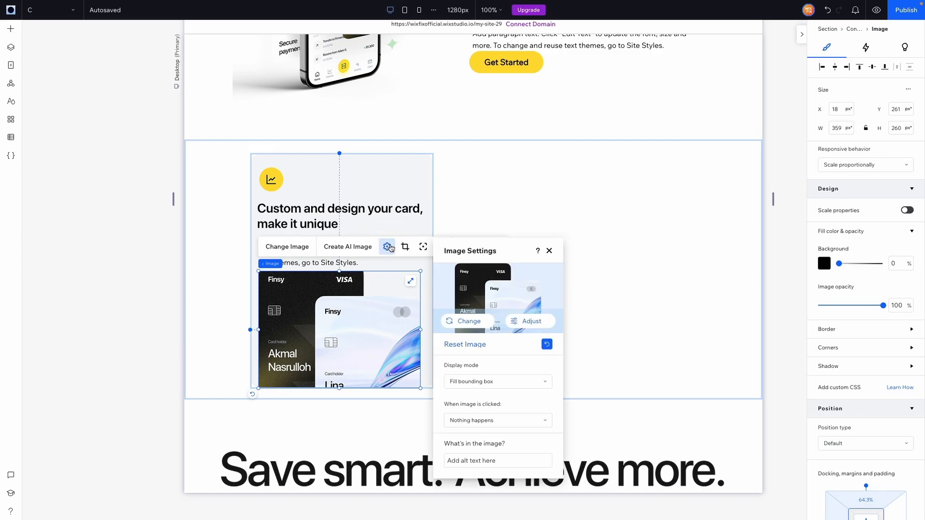
left_click(549, 346)
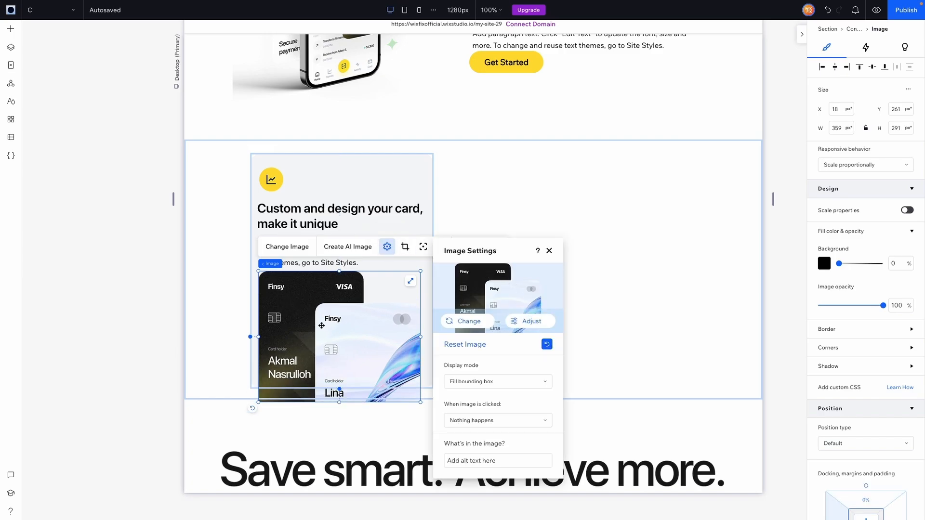
left_click_drag(321, 326, 322, 310)
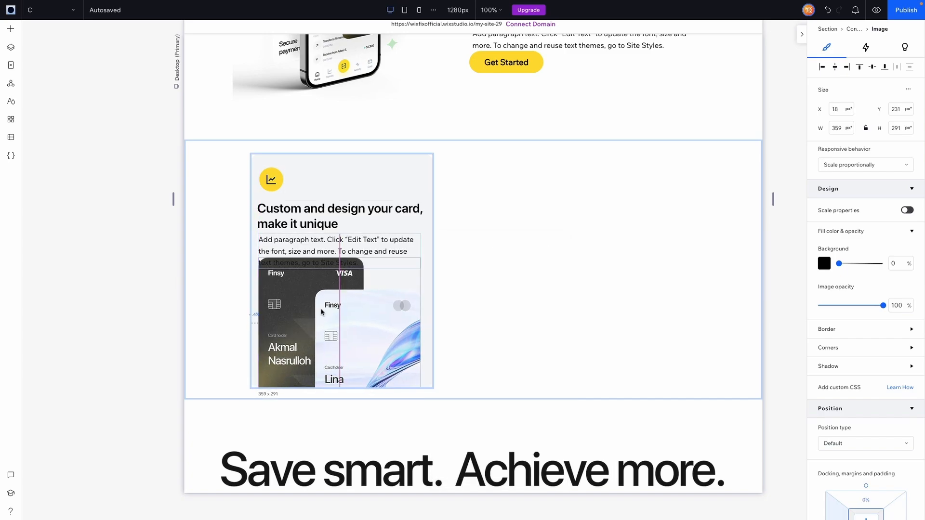
- Lower the bank card image's top edge to clear the paragraph, reducing the image to about 359 × 264 px
left_click(334, 251)
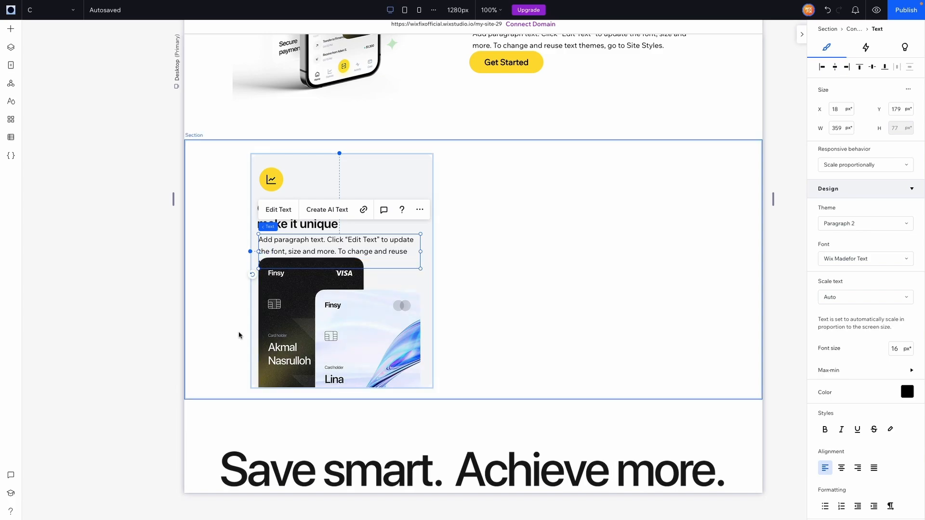
left_click(309, 340)
left_click_drag(340, 257, 337, 270)
left_click(227, 276)
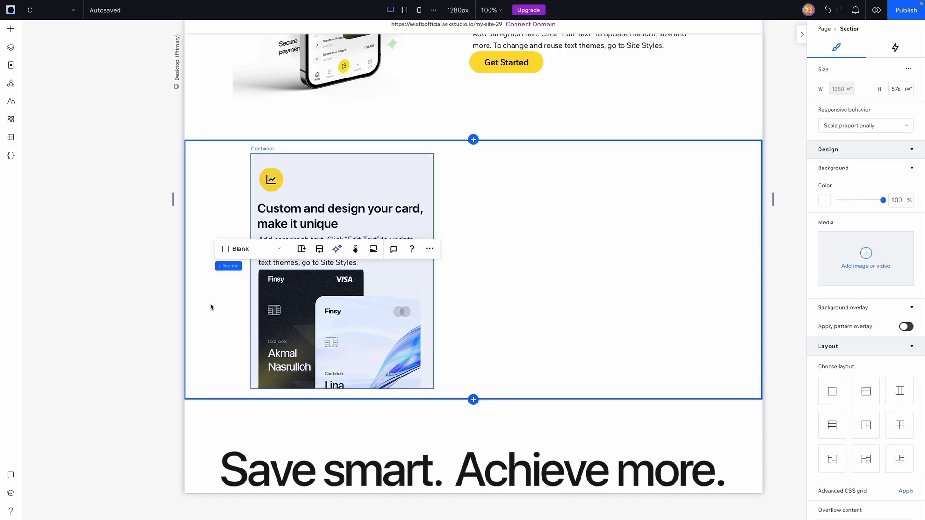
key("Escape")
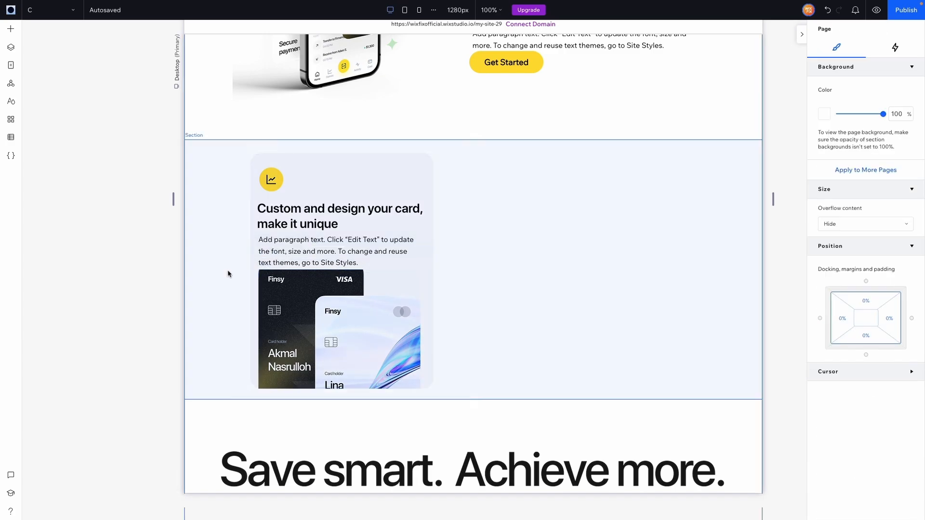
- Stretch the container to the section's full 576 px height and restore the bank card image to 359 × 291 px at the container's bottom
left_click(284, 283)
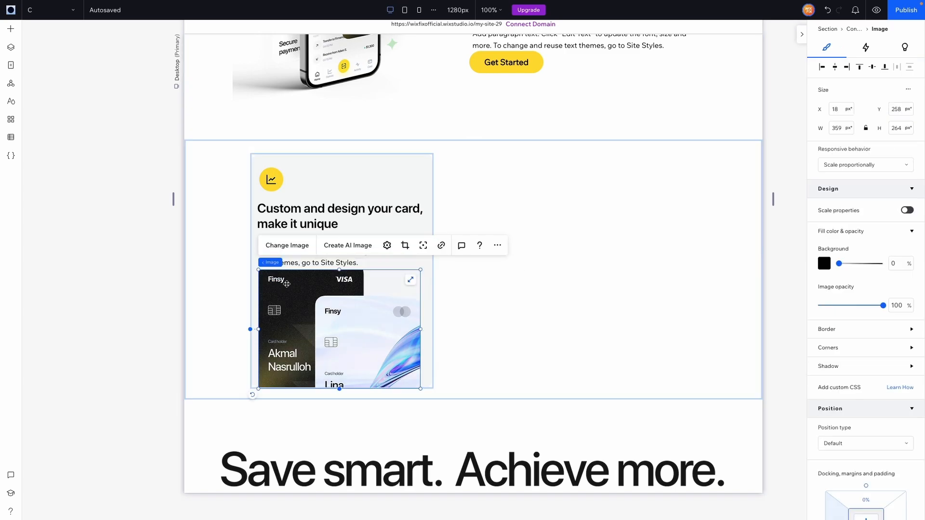
left_click(343, 157)
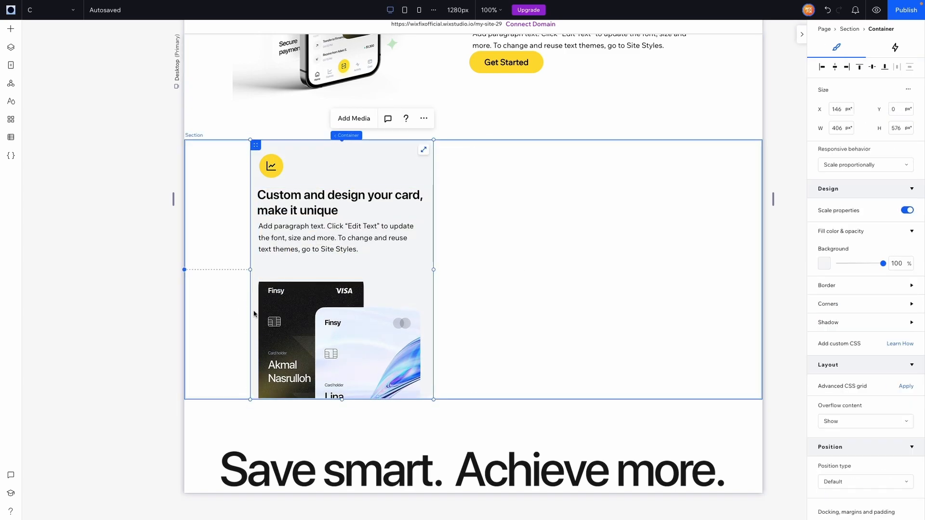
left_click(287, 320)
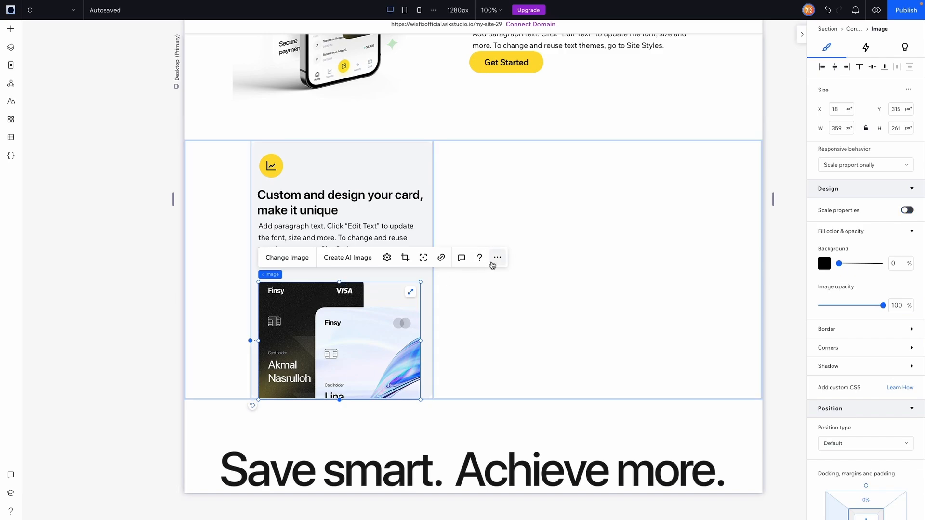
left_click(112, 321)
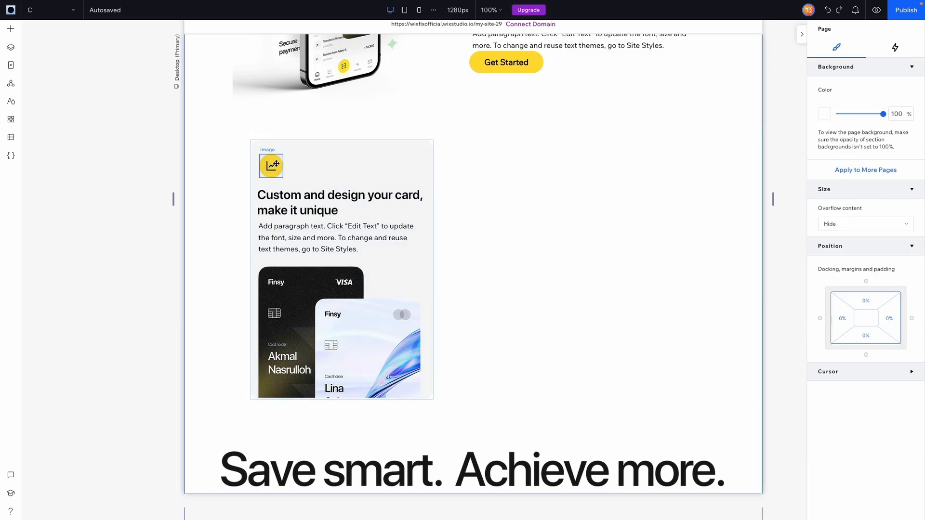
- Combine the container's icon, title, paragraph and bank card image into one vertical stack and show the page's layers
left_click(293, 167)
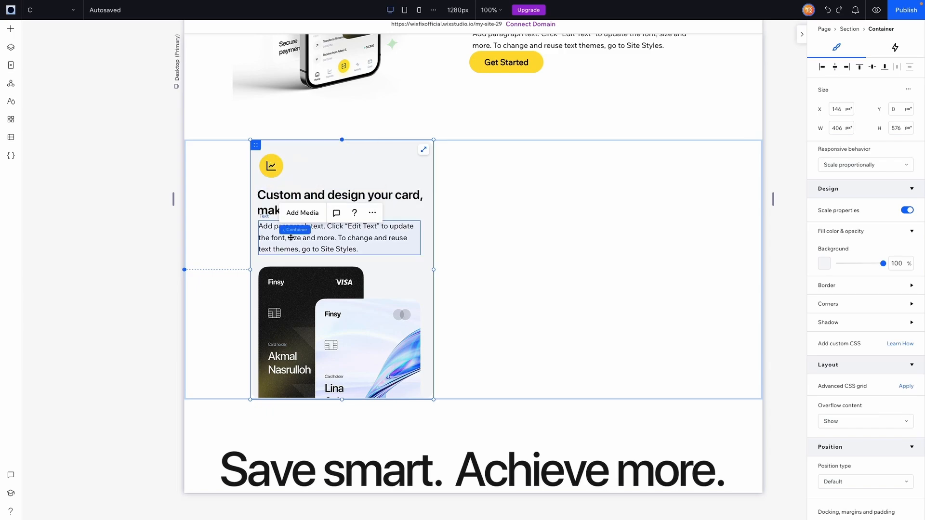
left_click(294, 283)
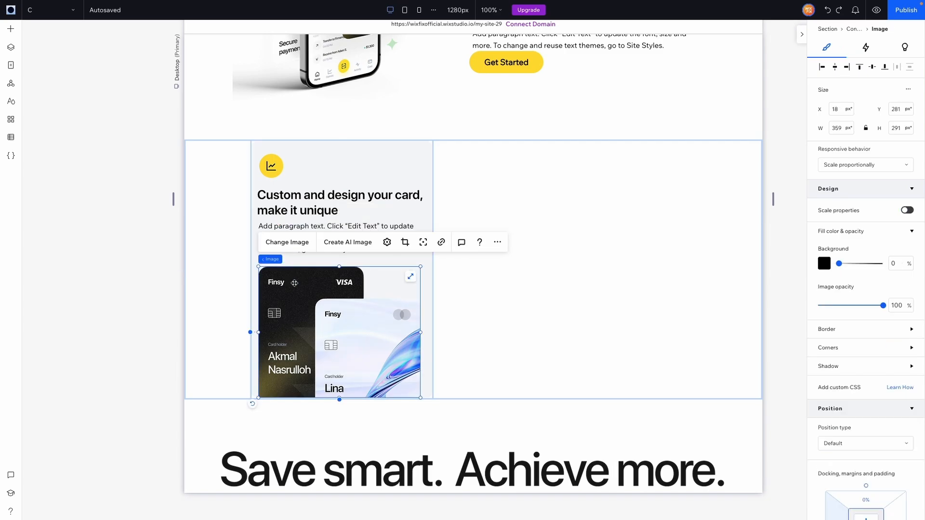
left_click(304, 226, "shift")
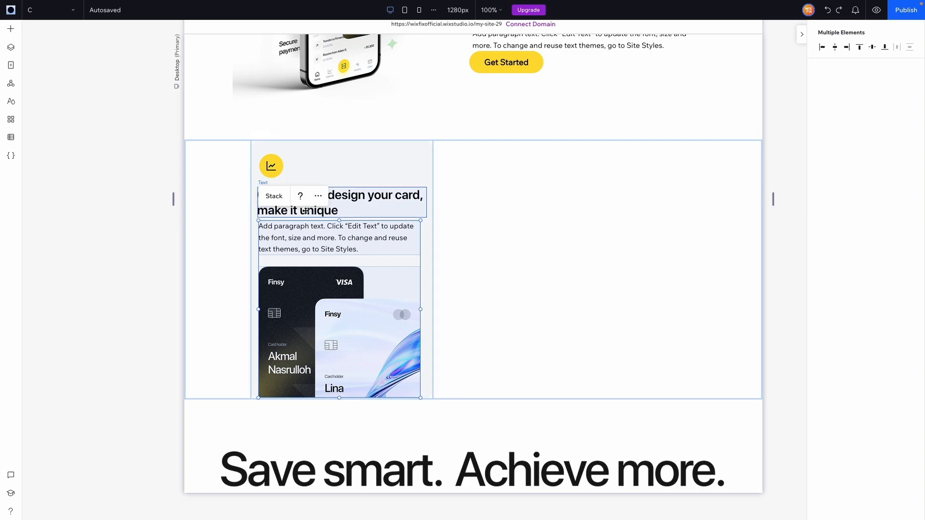
left_click(306, 210, "shift")
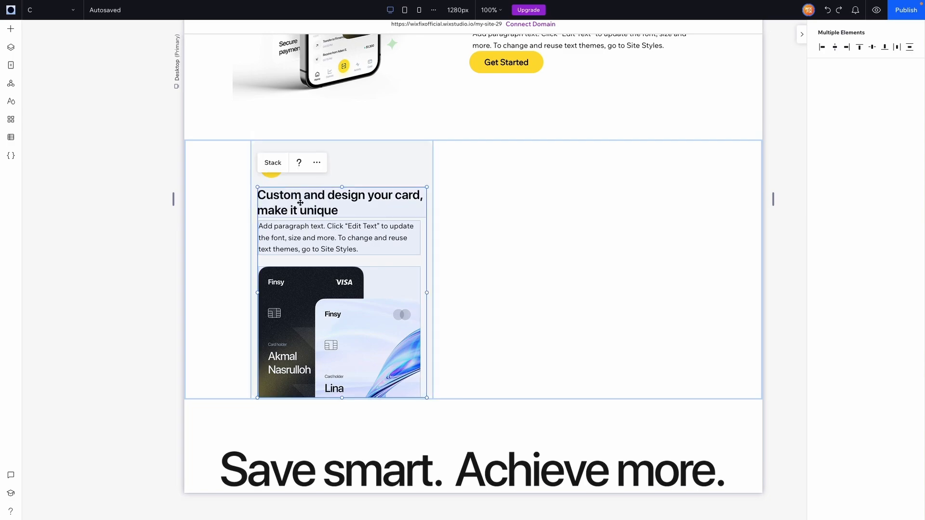
left_click(278, 177, "shift")
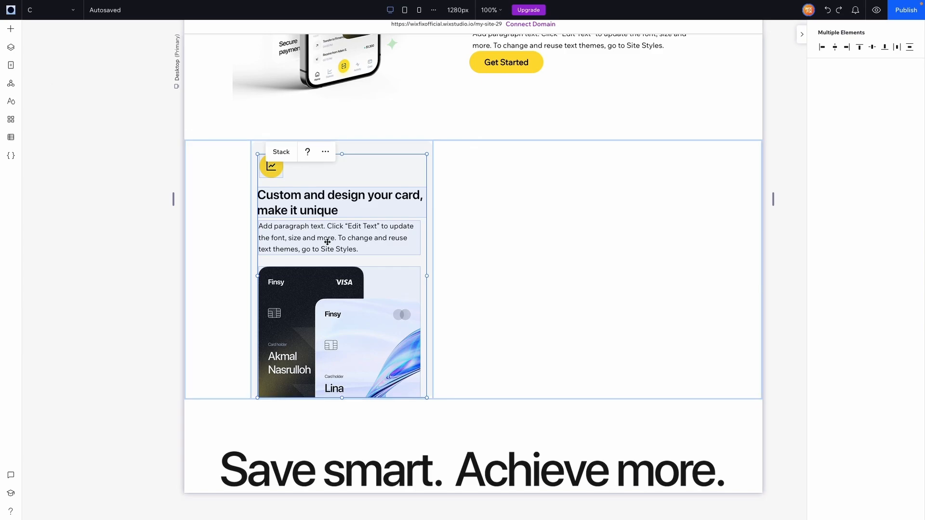
left_click(288, 152)
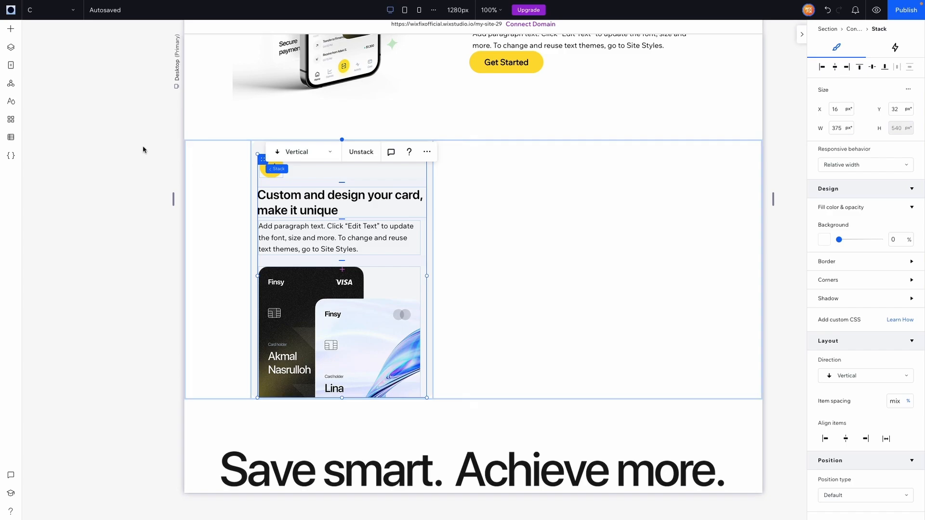
left_click(11, 48)
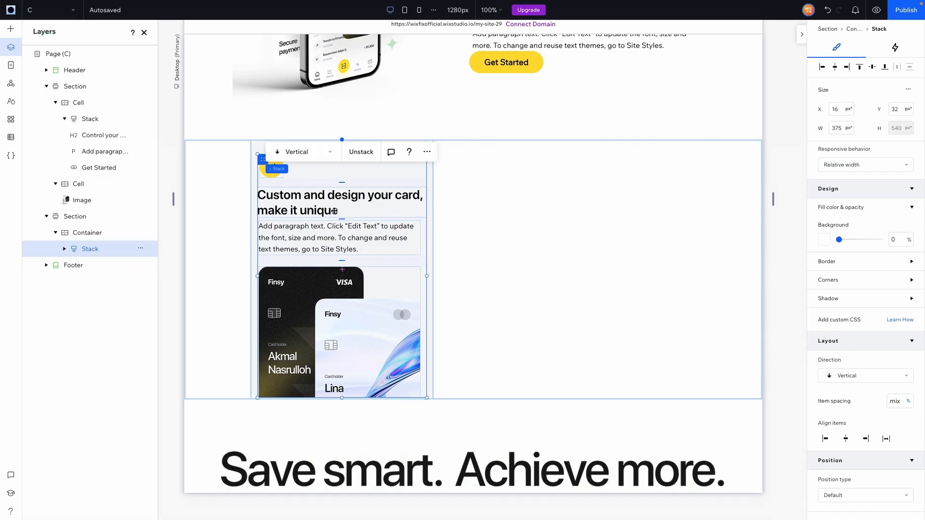
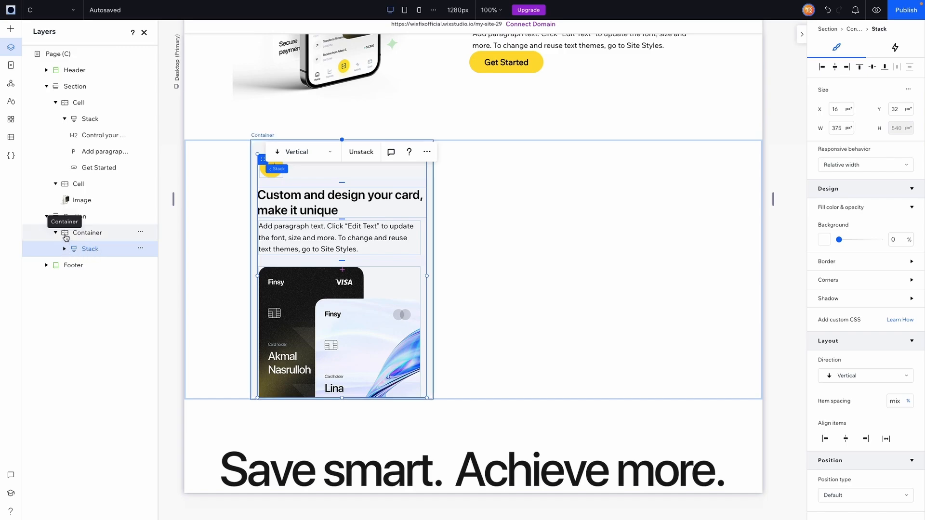
- Duplicate the bank card feature container and place the copy beside the original in the same section, leaving a gap between them
left_click(66, 236)
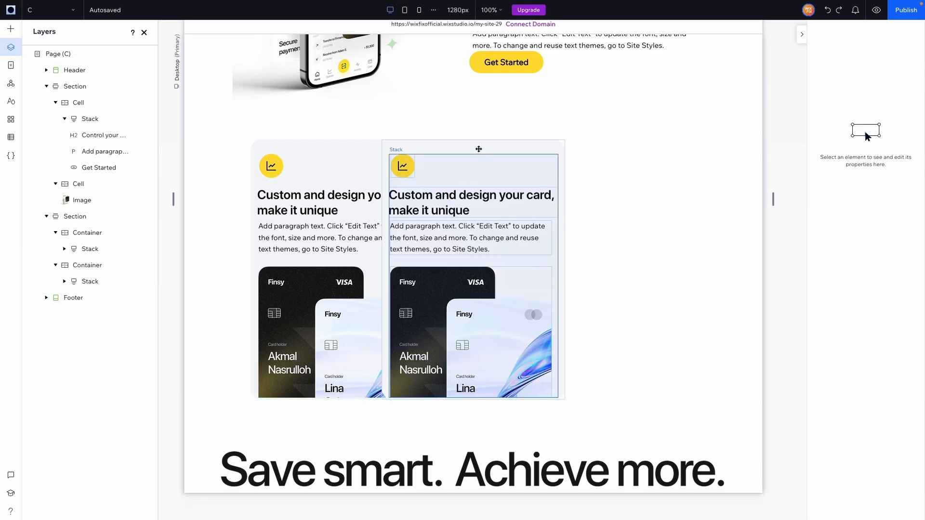
left_click_drag(478, 149, 478, 149)
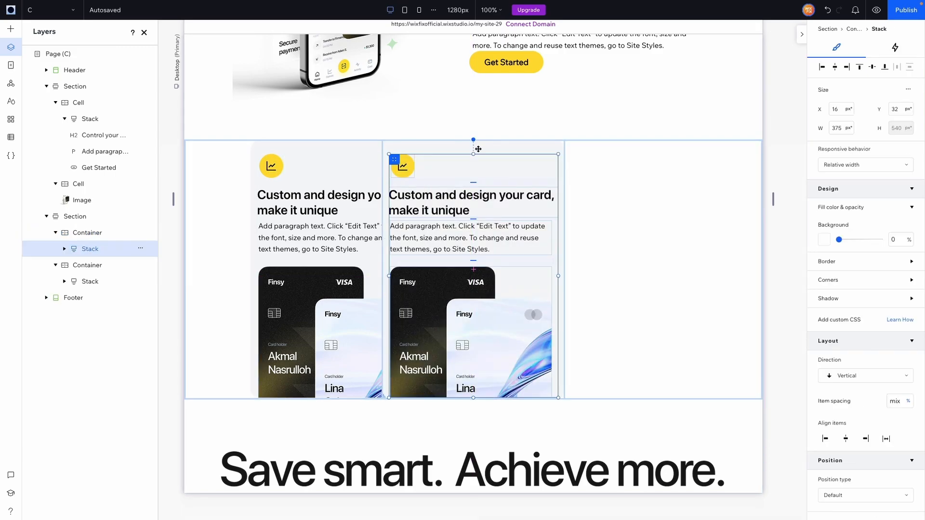
left_click(478, 149)
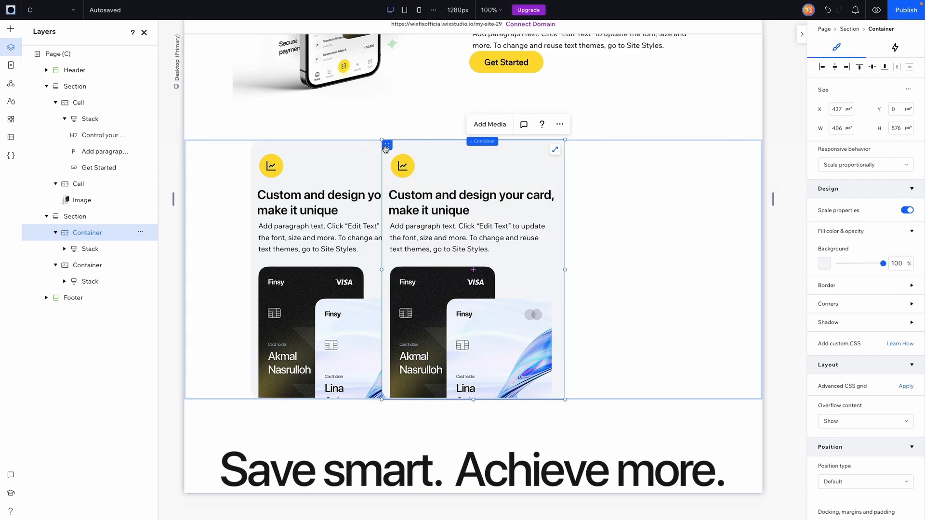
left_click_drag(387, 148, 502, 151)
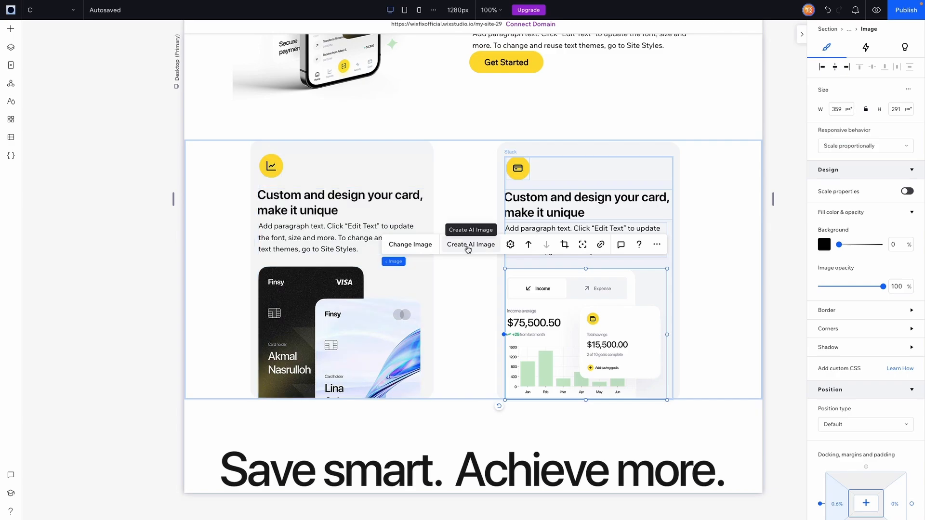
- Review the desktop layout from the hero section through the two feature cards to the footer
scroll(469, 182, "down", 1)
scroll(470, 183, "up", 3)
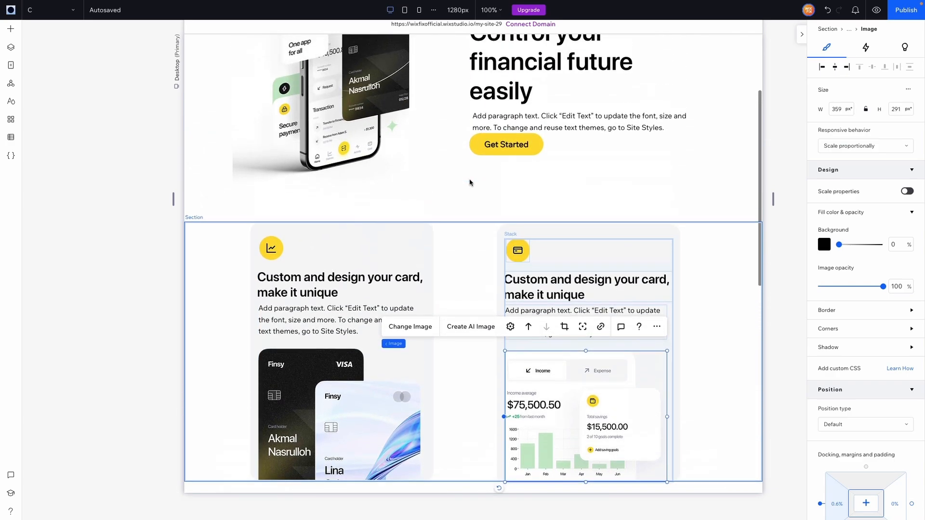
scroll(469, 183, "up", 3)
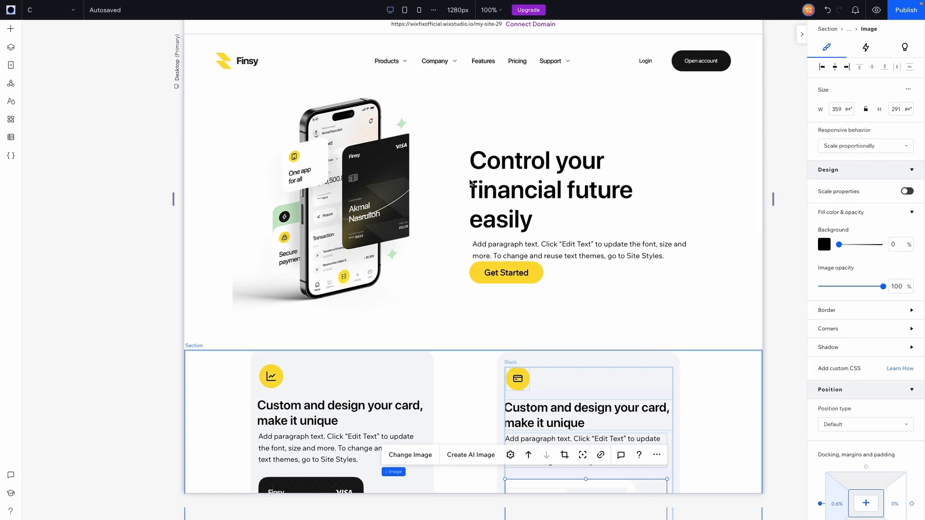
scroll(470, 182, "down", 3)
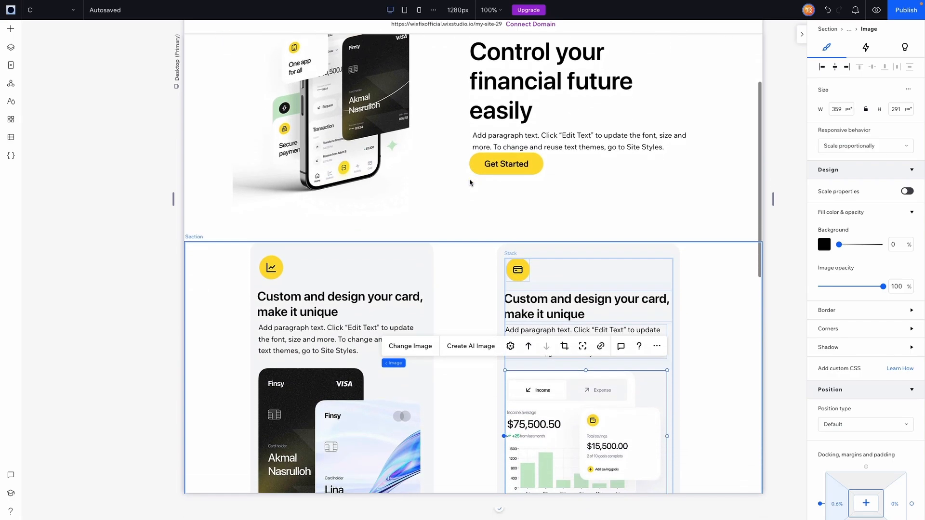
scroll(469, 183, "down", 3)
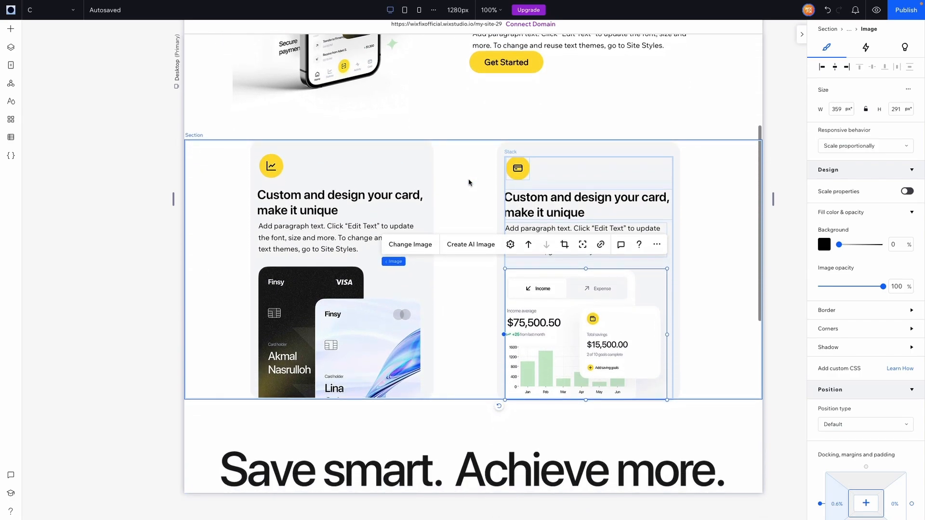
left_click(158, 229)
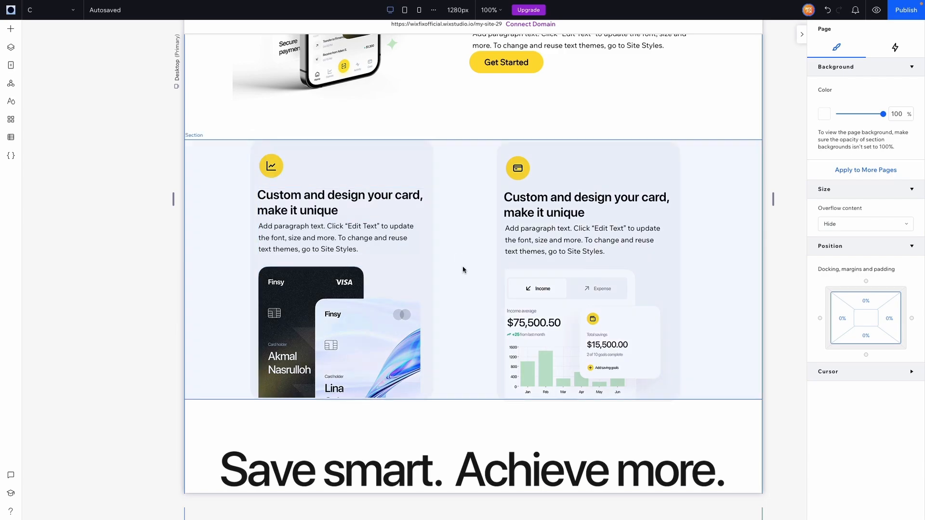
scroll(460, 275, "down", 3)
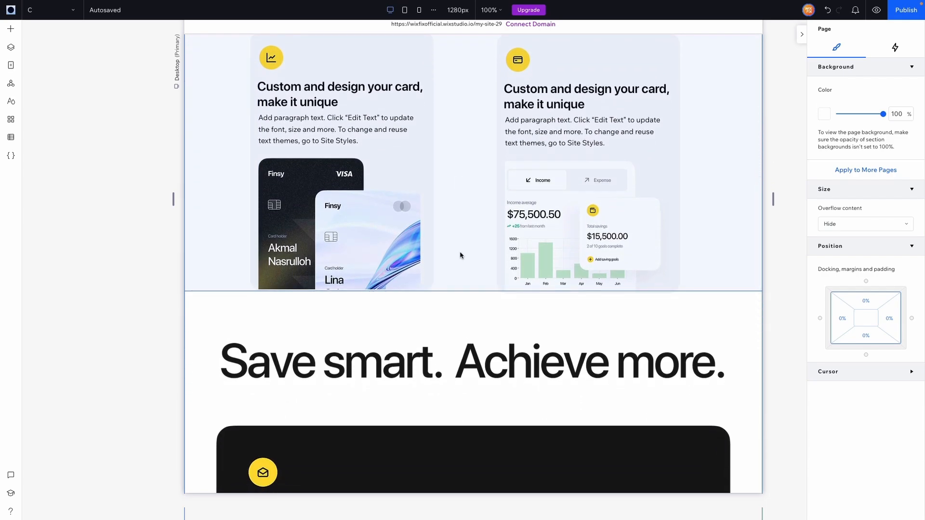
scroll(454, 215, "up", 1)
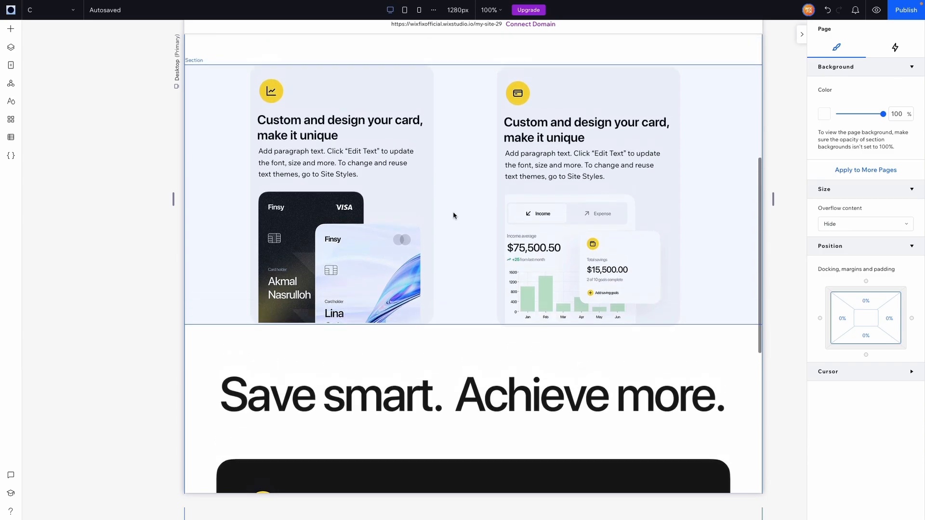
- Check how the hero and two feature cards adapt at the 768 px tablet and 390 px mobile breakpoints, comparing them with desktop
left_click(405, 9)
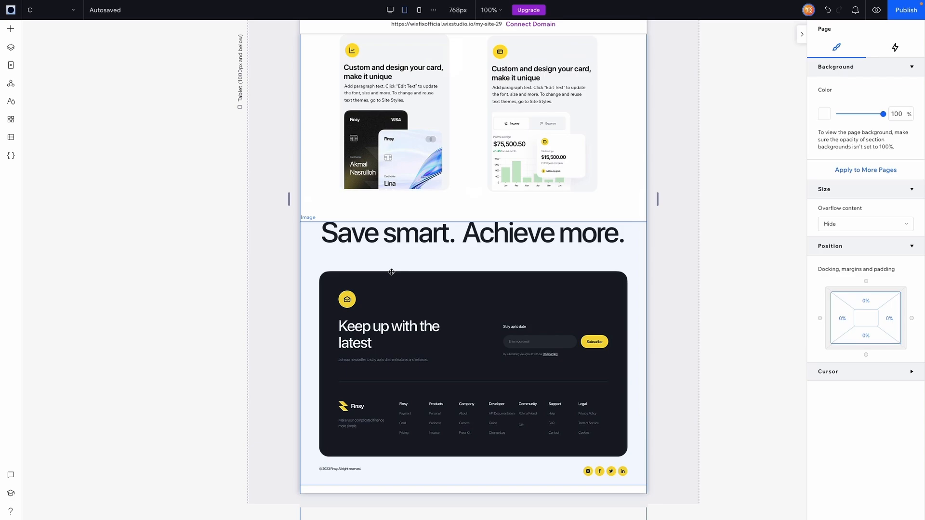
scroll(391, 271, "down", 1)
scroll(391, 272, "up", 4)
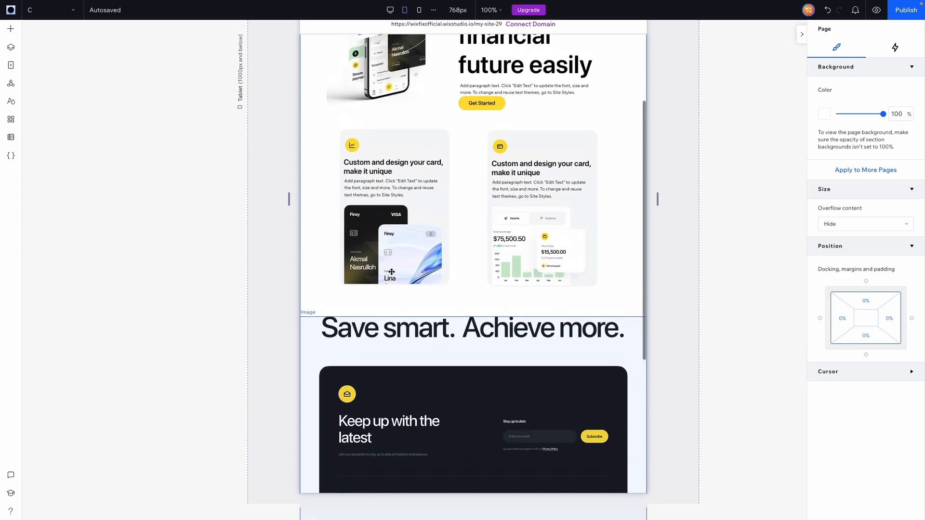
scroll(391, 272, "up", 2)
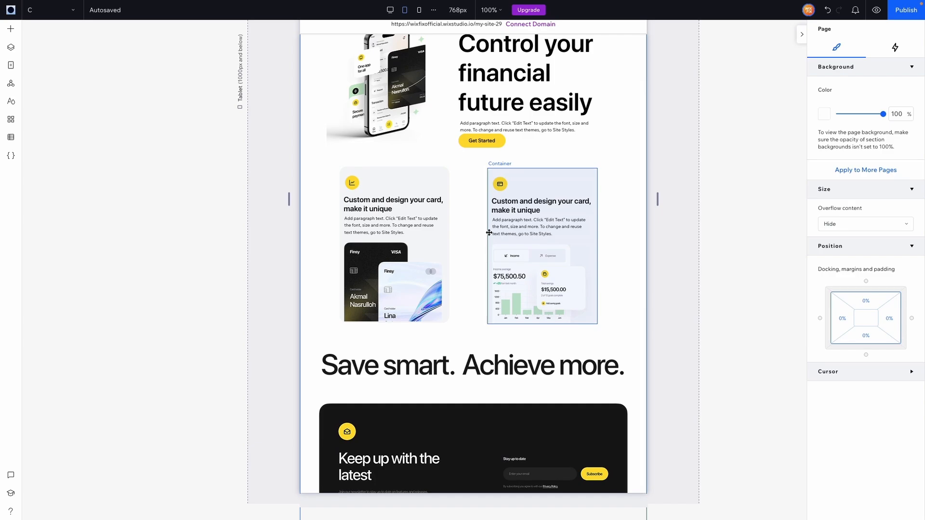
left_click(420, 11)
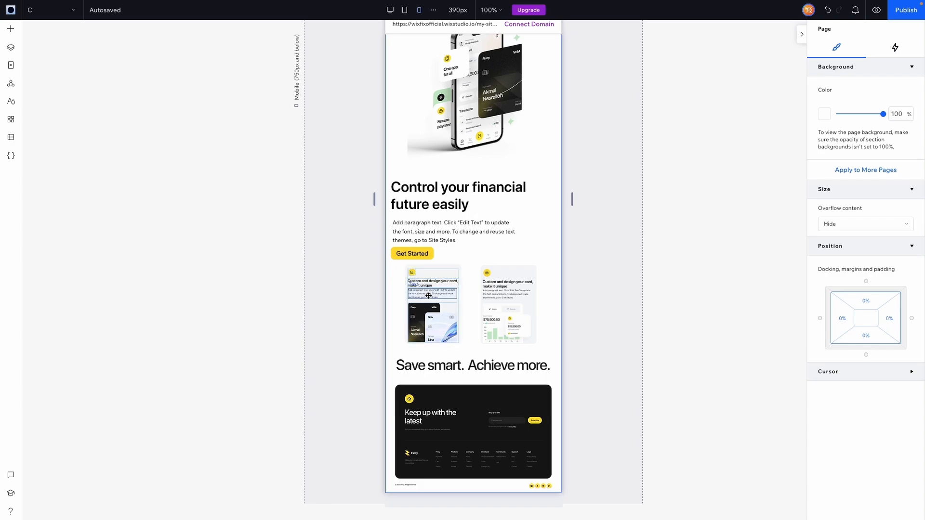
left_click(468, 306)
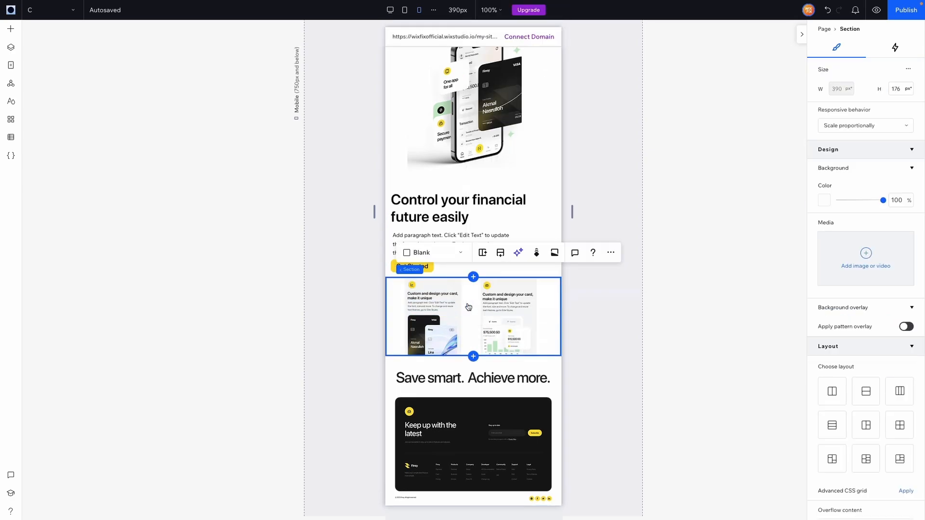
right_click(468, 306)
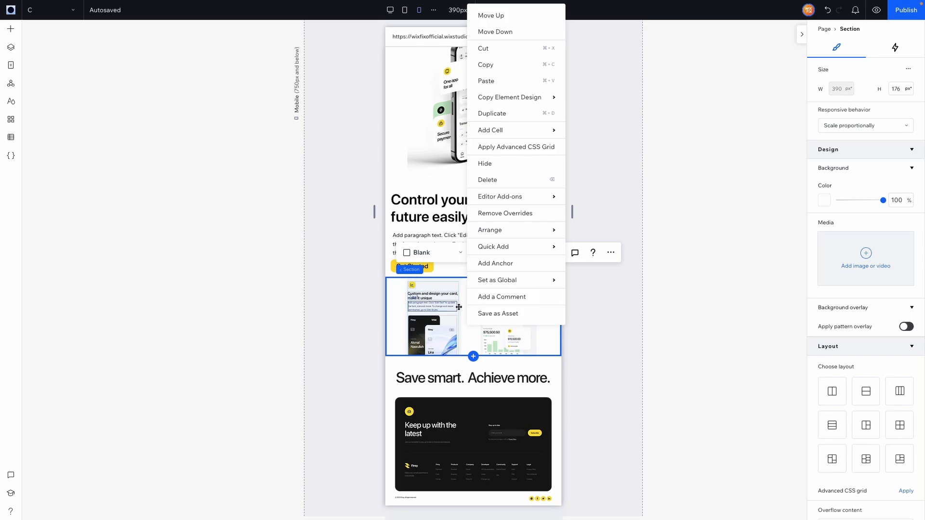
left_click(458, 306)
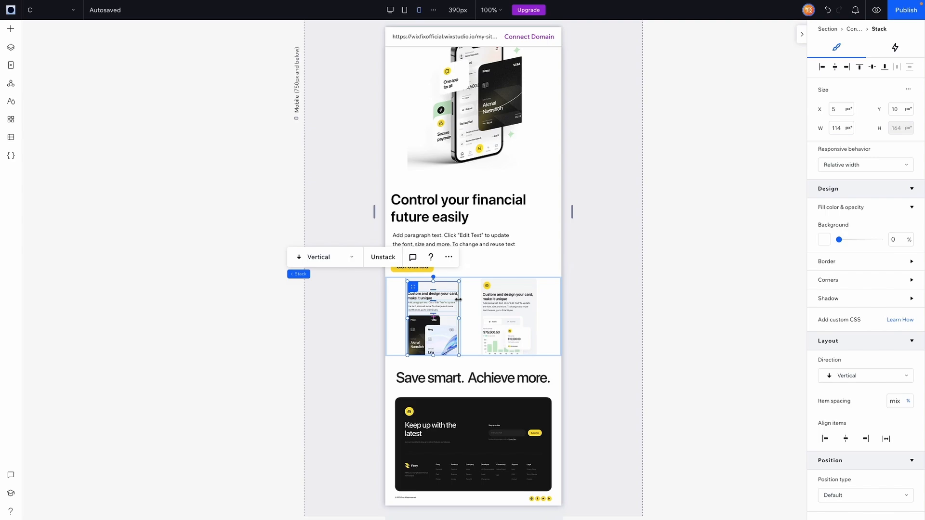
left_click(359, 314)
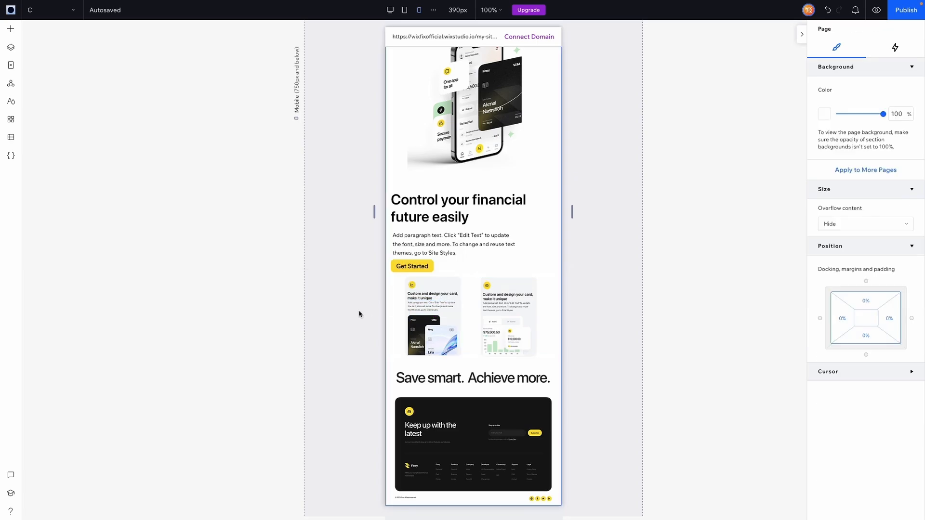
left_click(391, 10)
scroll(448, 347, "down", 2)
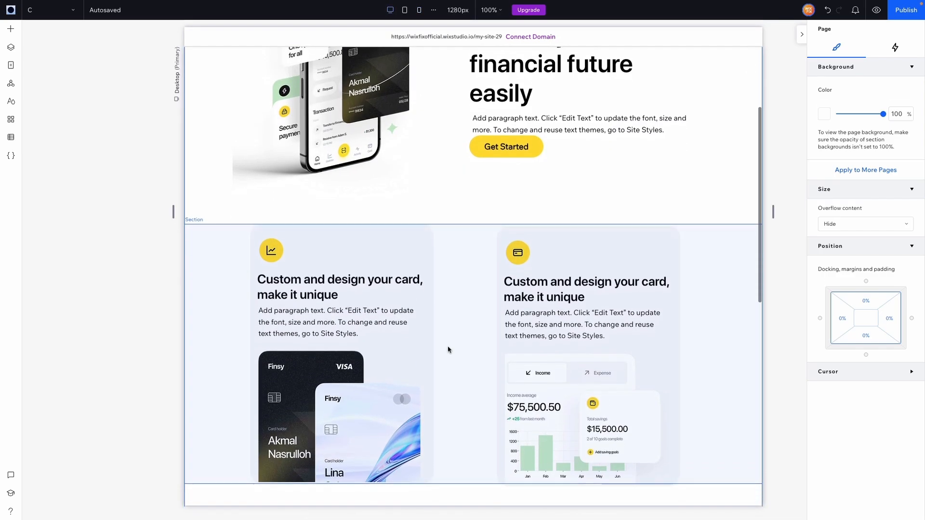
- At the 390 px mobile breakpoint, enlarge the feature card section to a height of 800 px
left_click(420, 10)
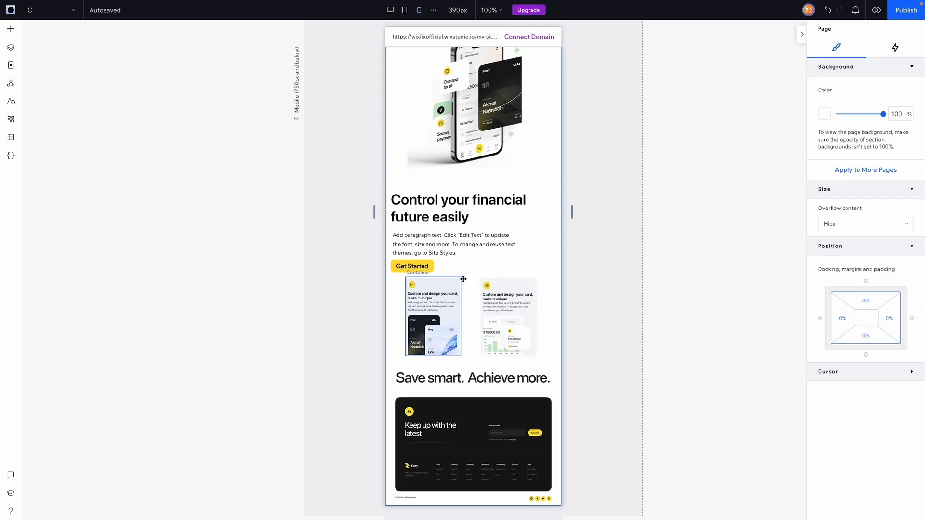
left_click(471, 305)
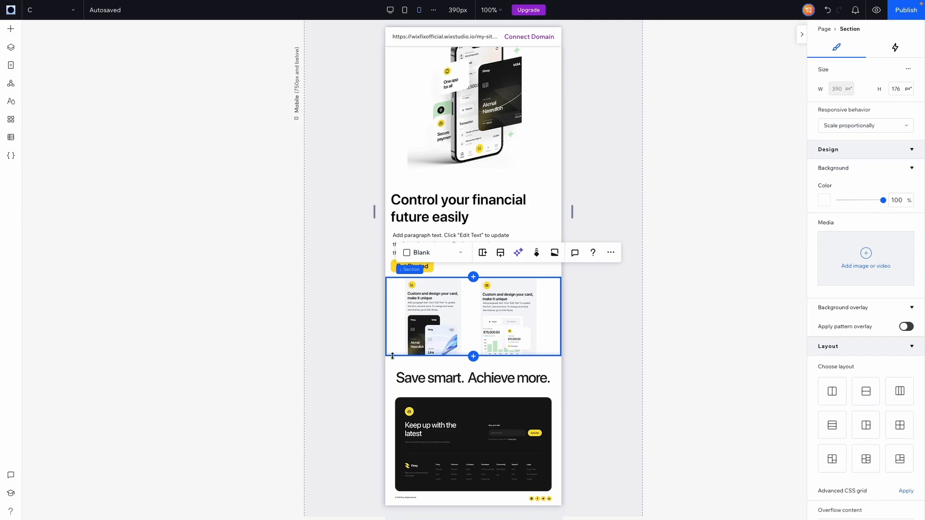
left_click_drag(392, 356, 393, 449)
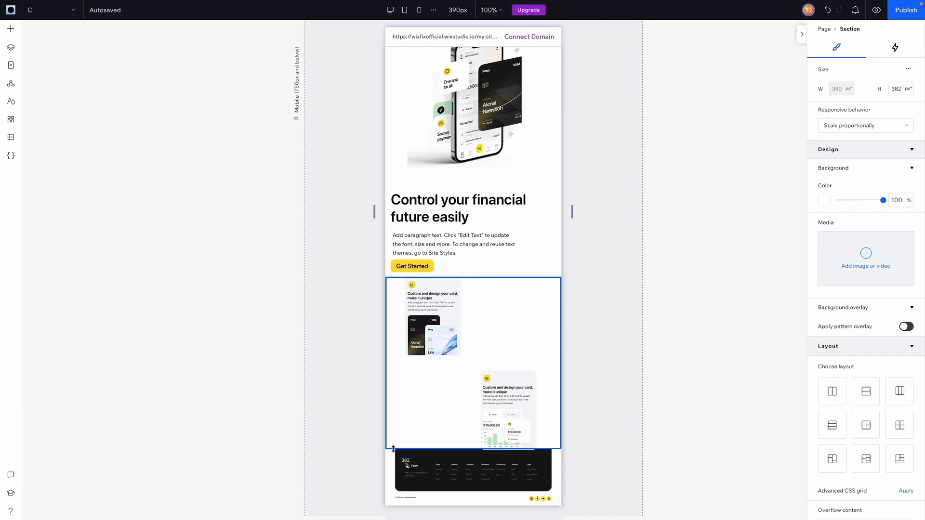
left_click_drag(393, 449, 393, 451)
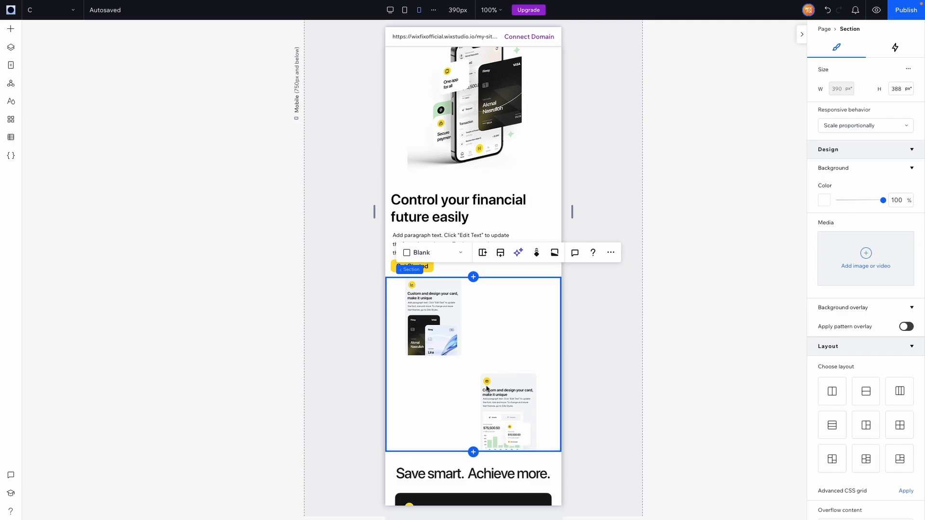
left_click_drag(418, 449, 405, 475)
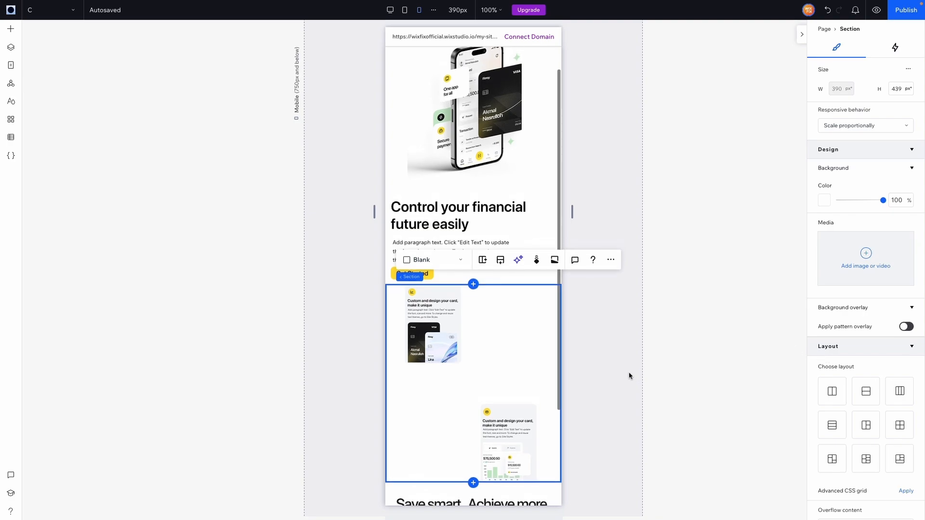
scroll(629, 376, "down", 1)
scroll(630, 375, "down", 1)
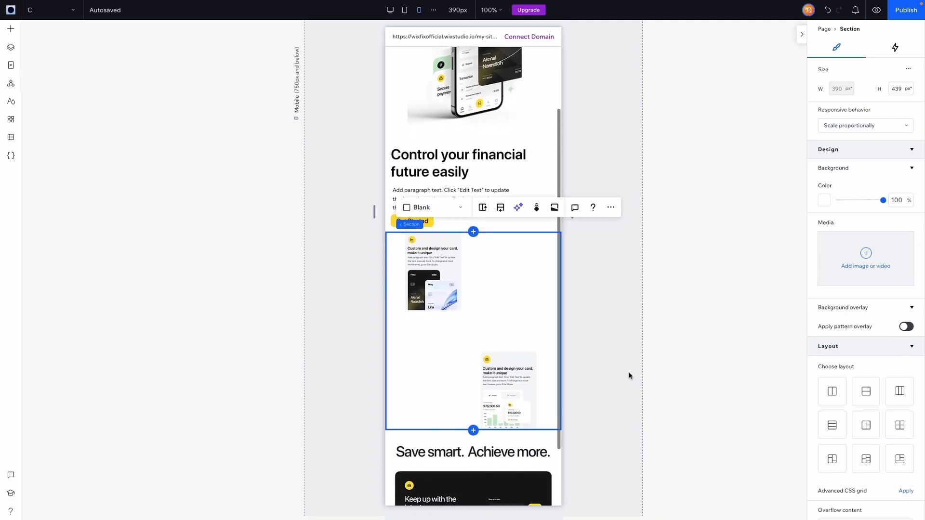
left_click(897, 91)
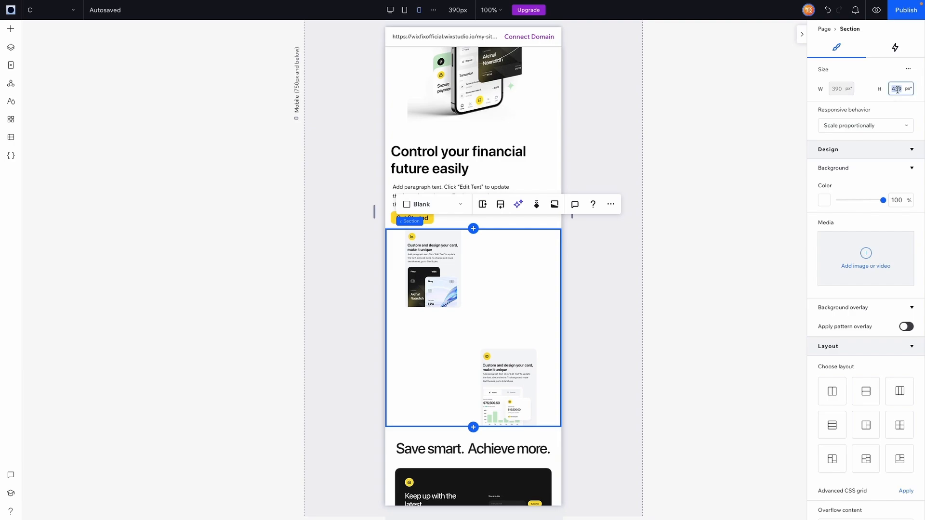
type("800")
key("Return")
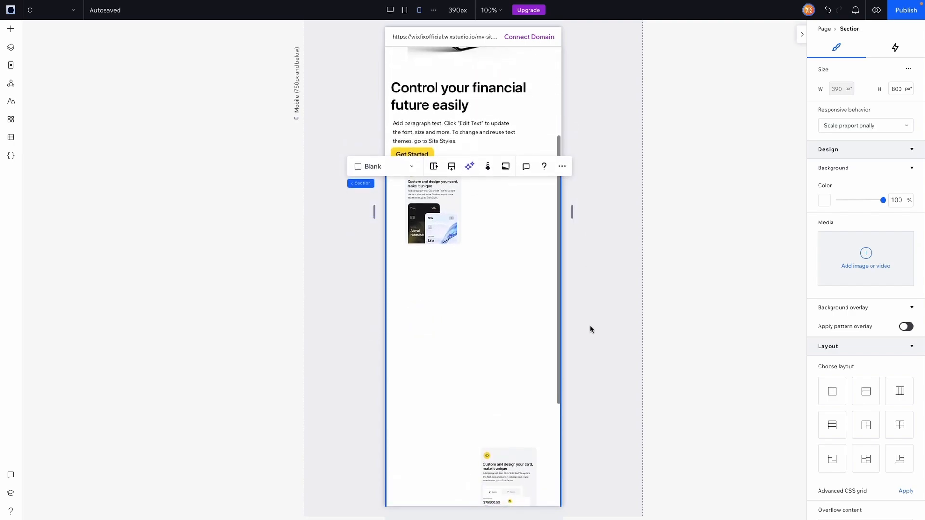
- Move the bank card container on mobile to X 128, Y 35 px and enlarge it to about 219 × 422 px
left_click(434, 177)
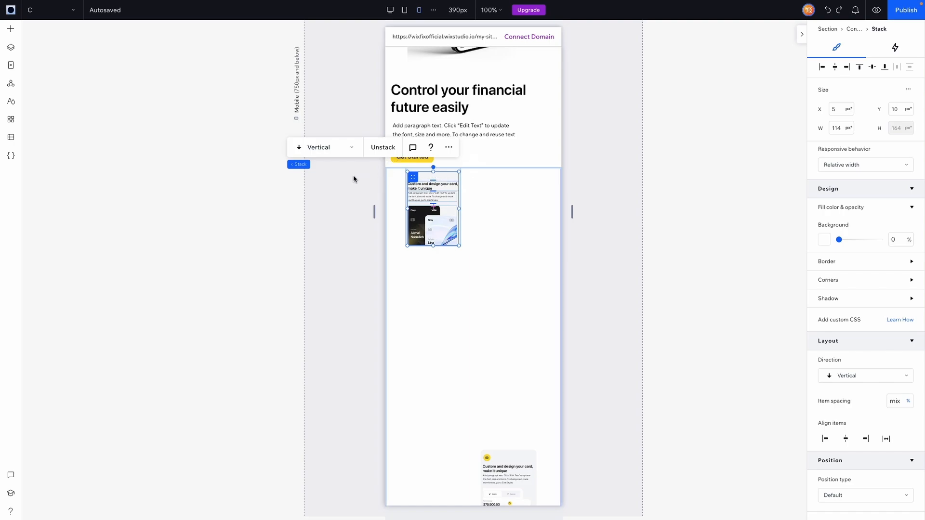
left_click(11, 55)
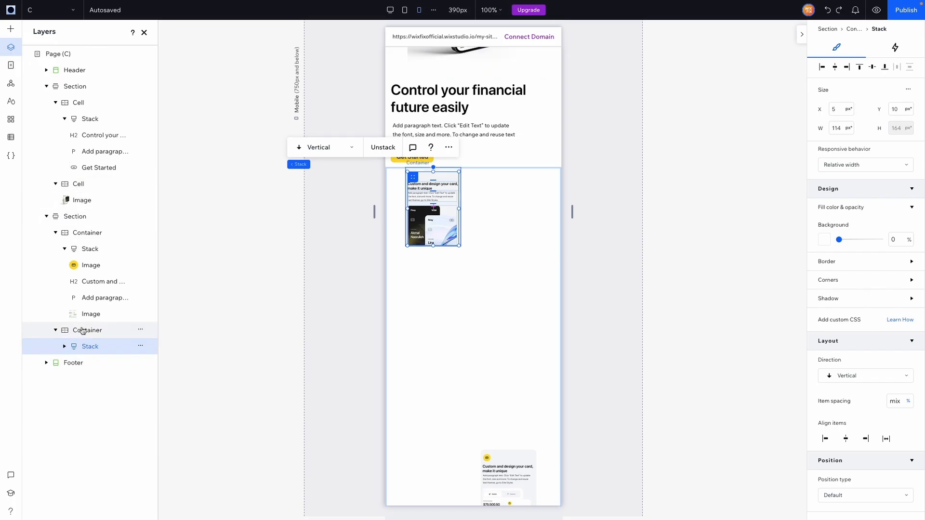
left_click(82, 331)
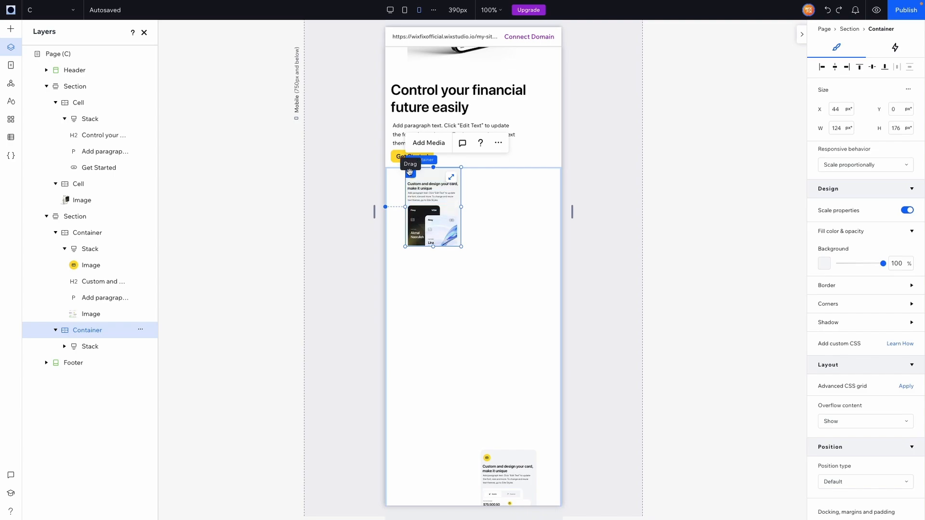
left_click_drag(410, 175, 449, 193)
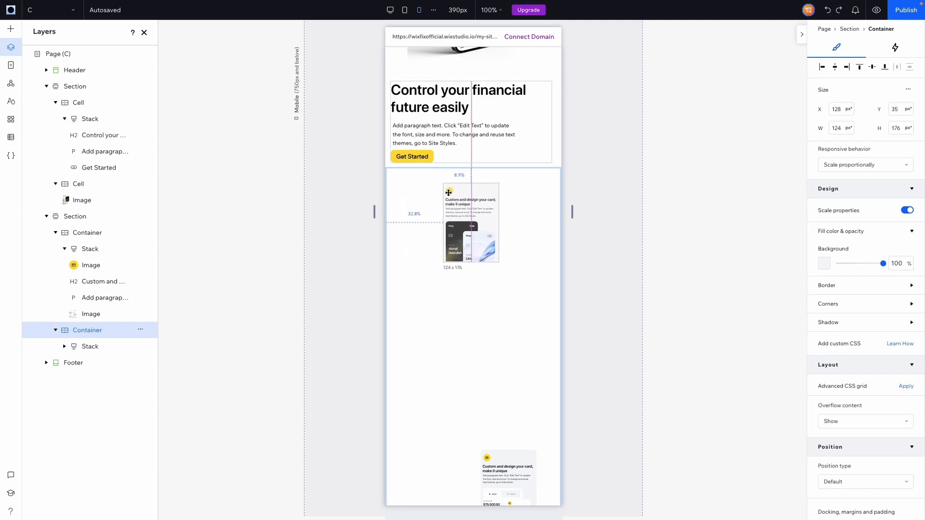
left_click_drag(449, 193, 449, 193)
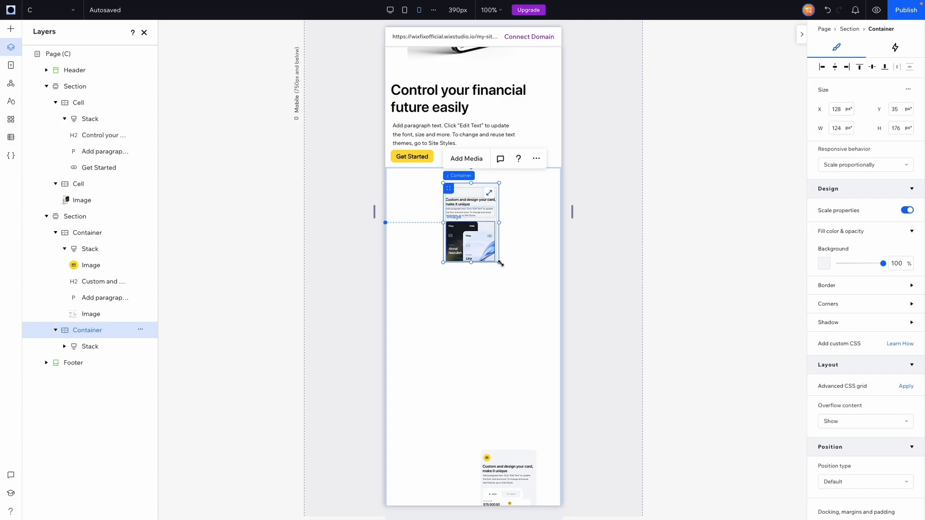
left_click_drag(499, 263, 488, 374)
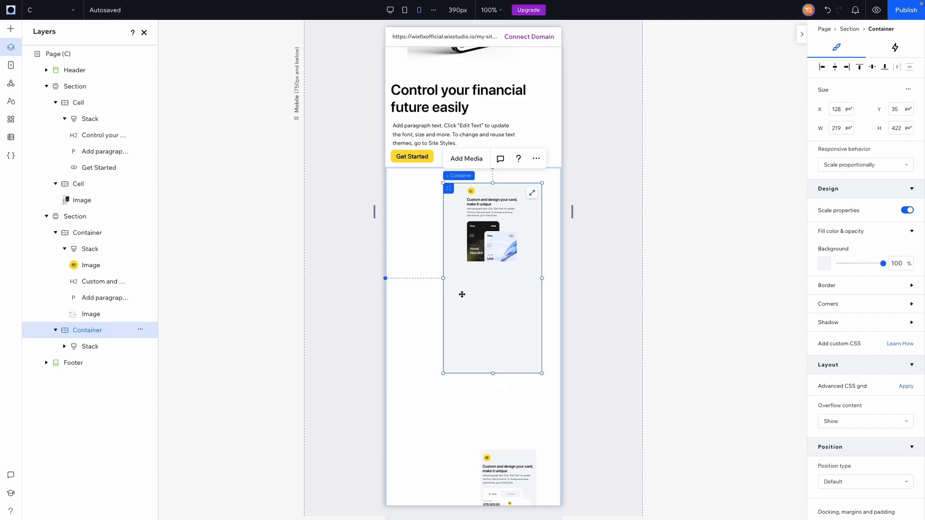
- Widen the bank card container to about 298 px at X 49, then move its stack to X 12, Y 7 px, about 273 px wide
left_click_drag(444, 278, 410, 275)
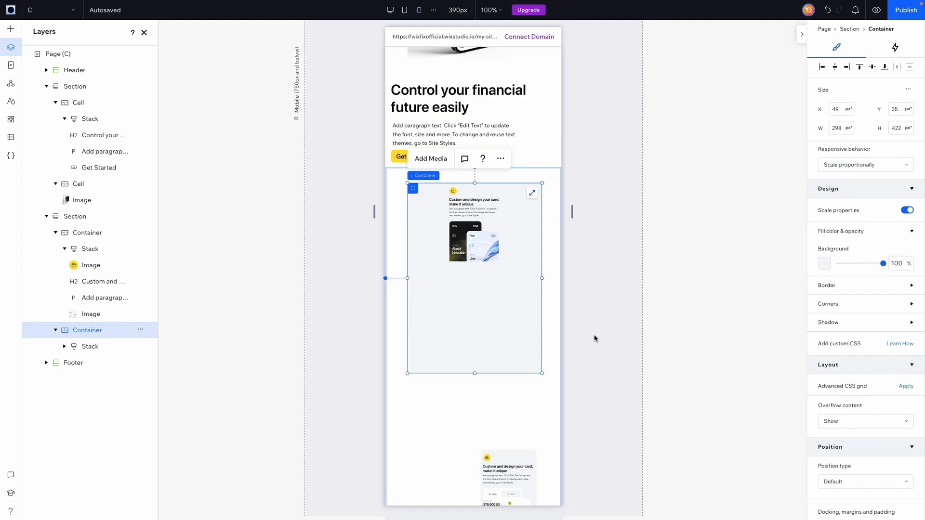
left_click(470, 193)
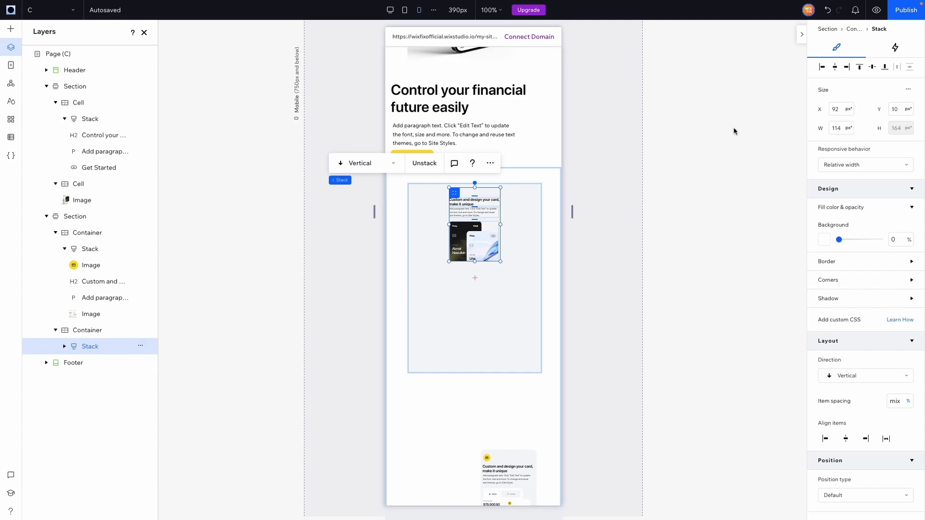
left_click_drag(455, 192, 421, 194)
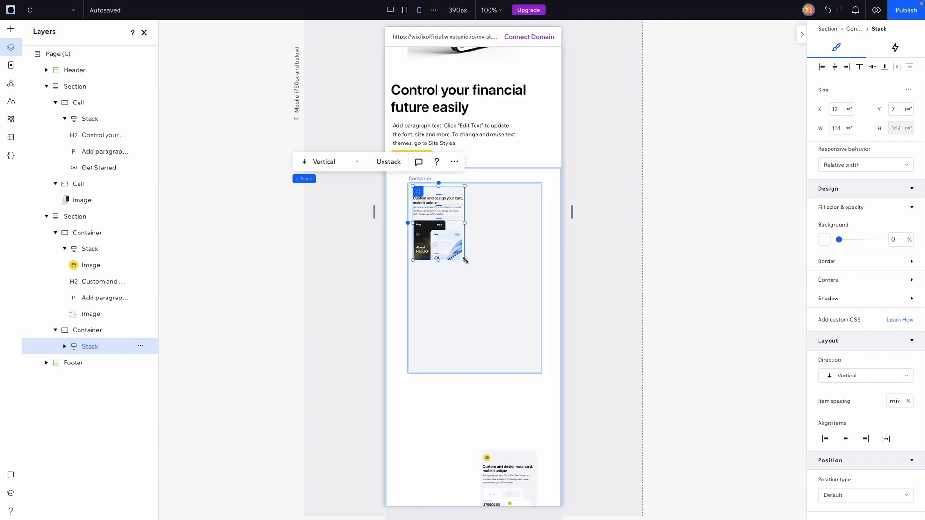
mouse_move(465, 260)
left_mouse_down()
mouse_move(479, 282)
mouse_move(529, 302)
mouse_move(450, 239)
mouse_move(461, 250)
left_mouse_up()
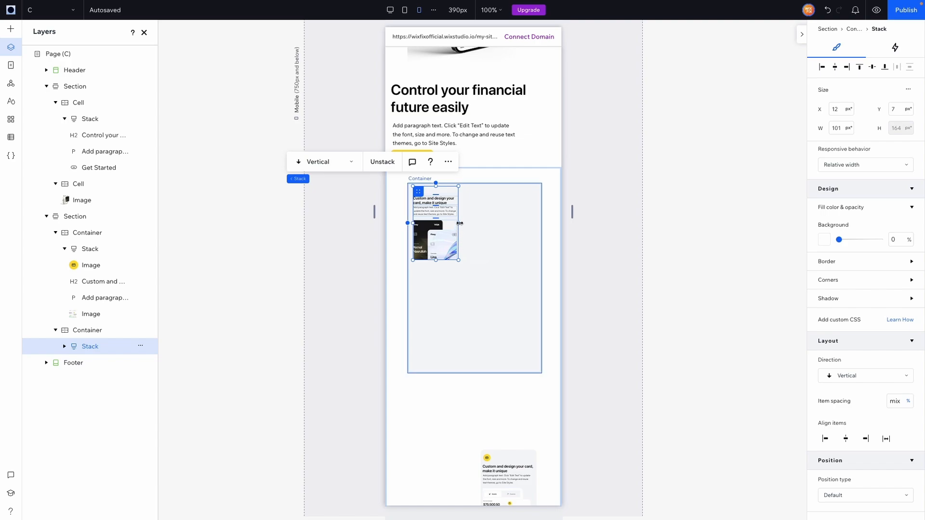
left_click_drag(460, 223, 537, 230)
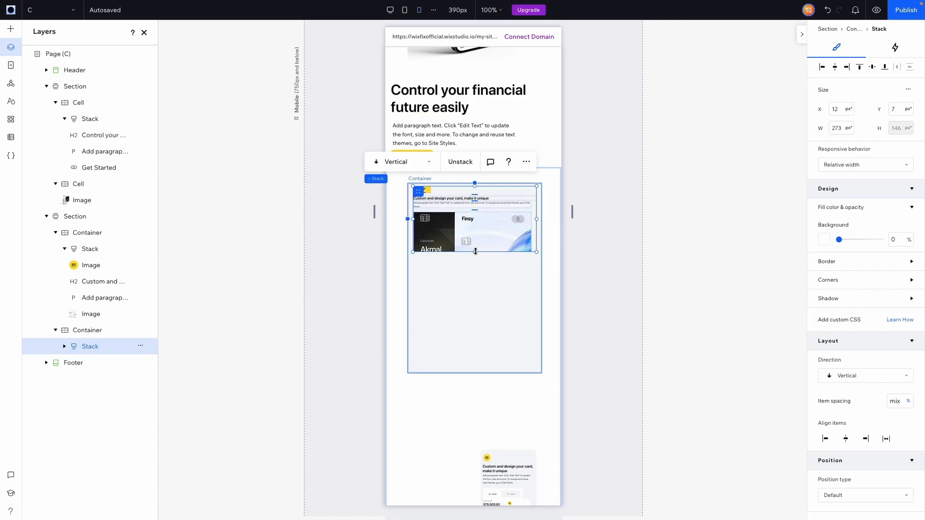
left_click_drag(476, 251, 475, 273)
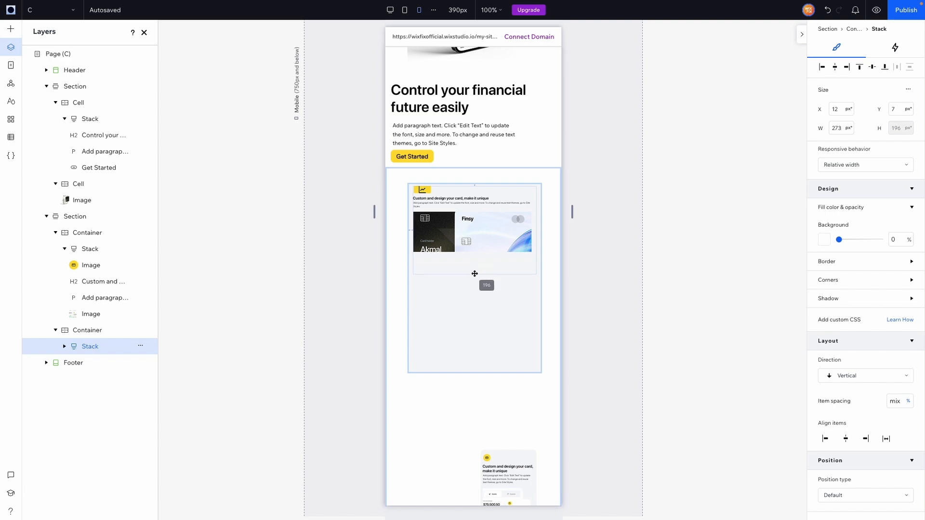
left_click_drag(474, 276, 475, 273)
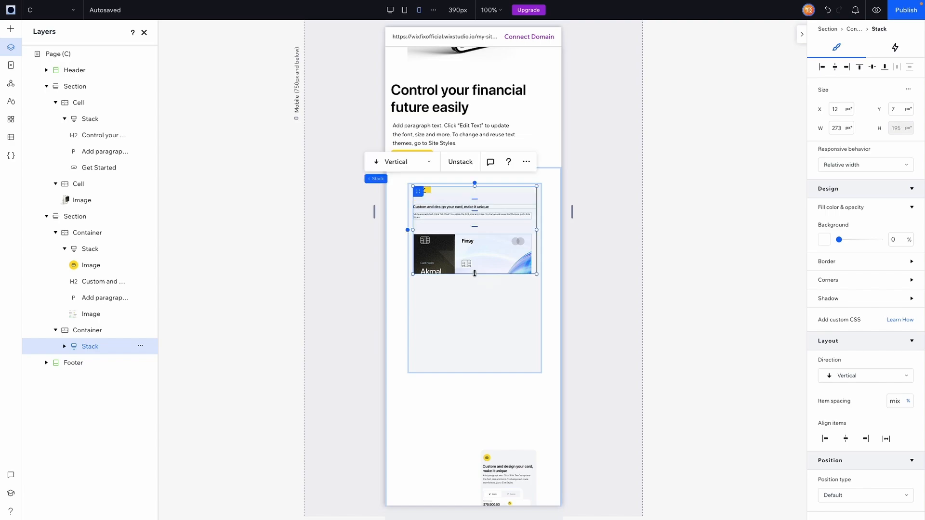
key("ctrl+z")
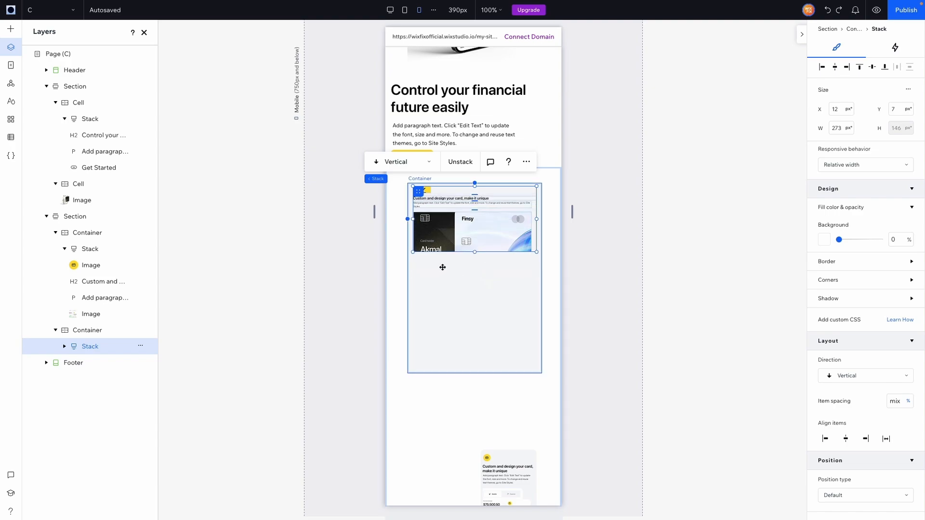
- Set the height of the yellow chart icon in the bank card container to 39 px
left_click(427, 190)
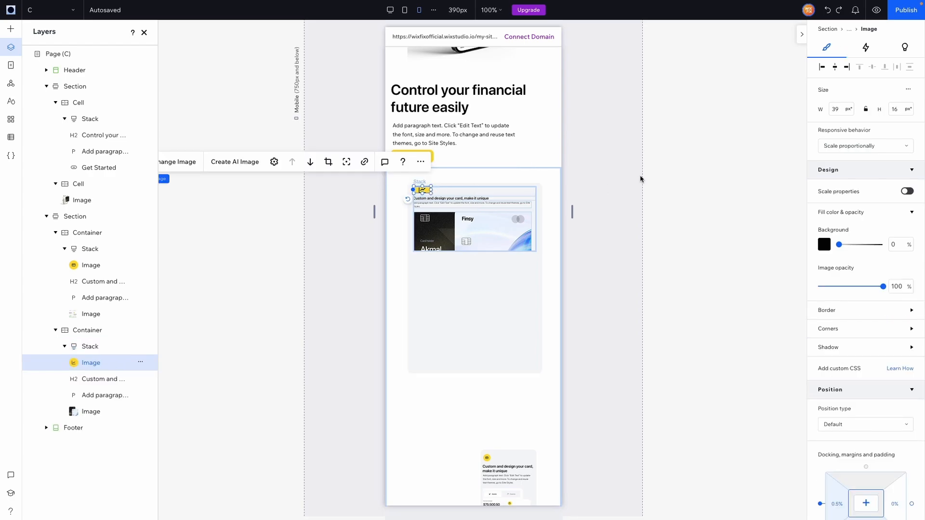
left_click(895, 114)
type("39")
key("Return")
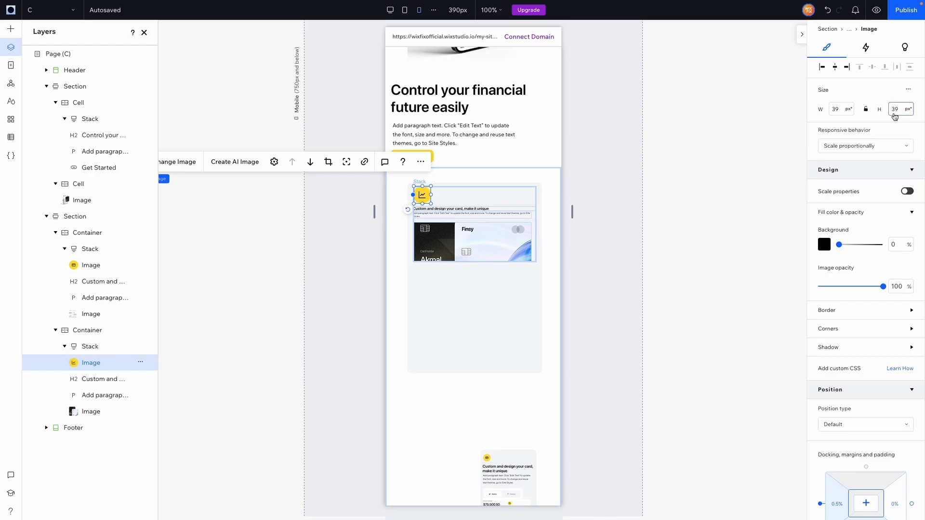
- Set the bank card container's heading font size to 24 px and its paragraph font size to 12 px
left_click(477, 208)
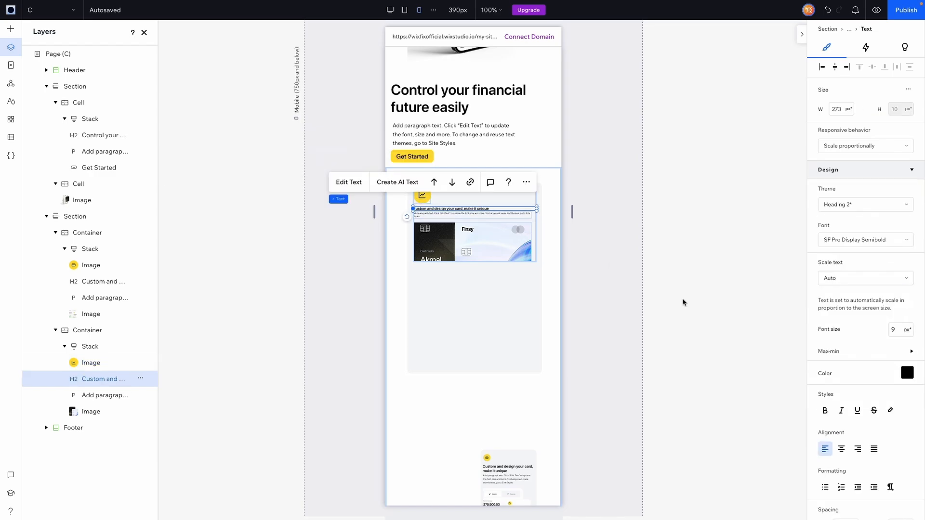
left_click(894, 333)
type("24")
key("Return")
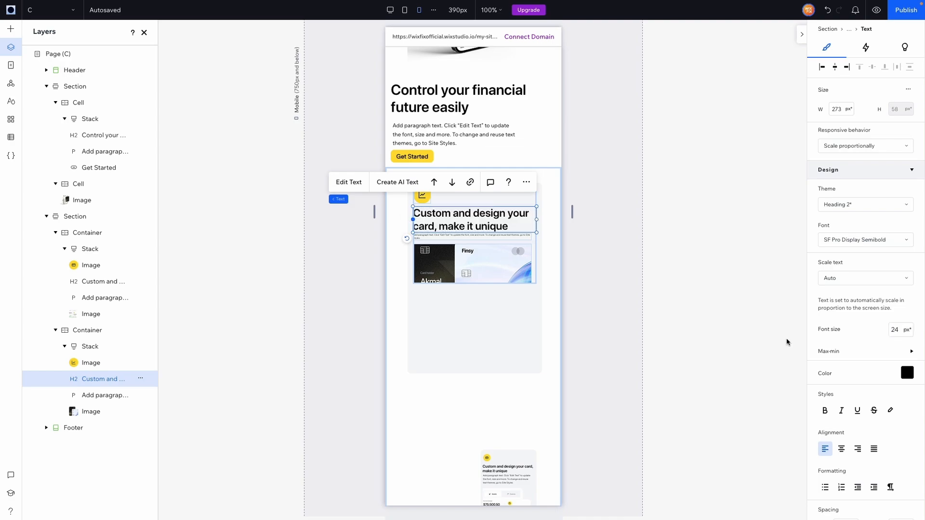
left_click(512, 235)
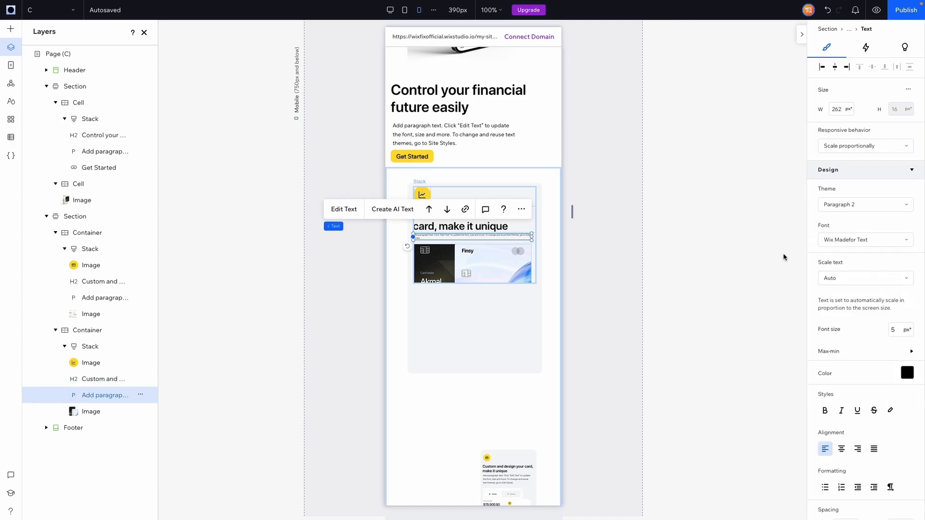
left_click(895, 332)
key("Return")
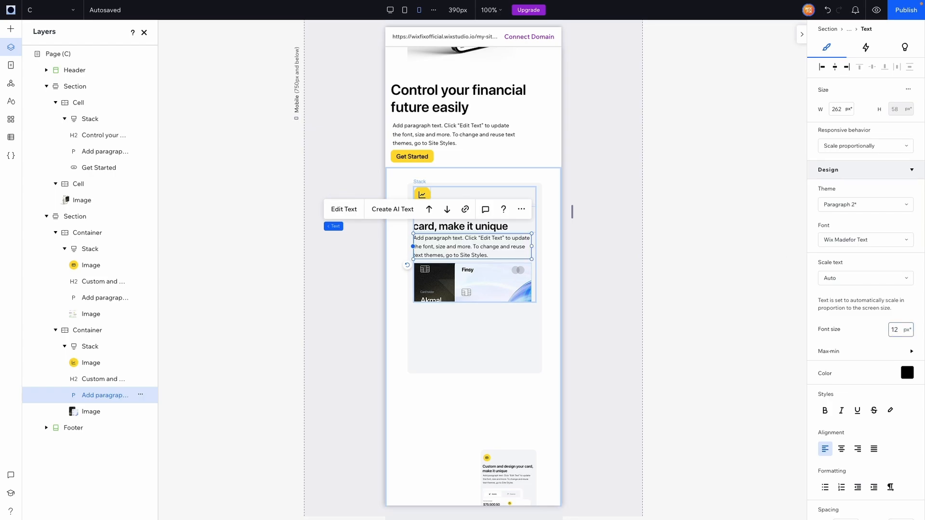
- Reset the bank card image so it regains its original proportions
left_click(487, 275)
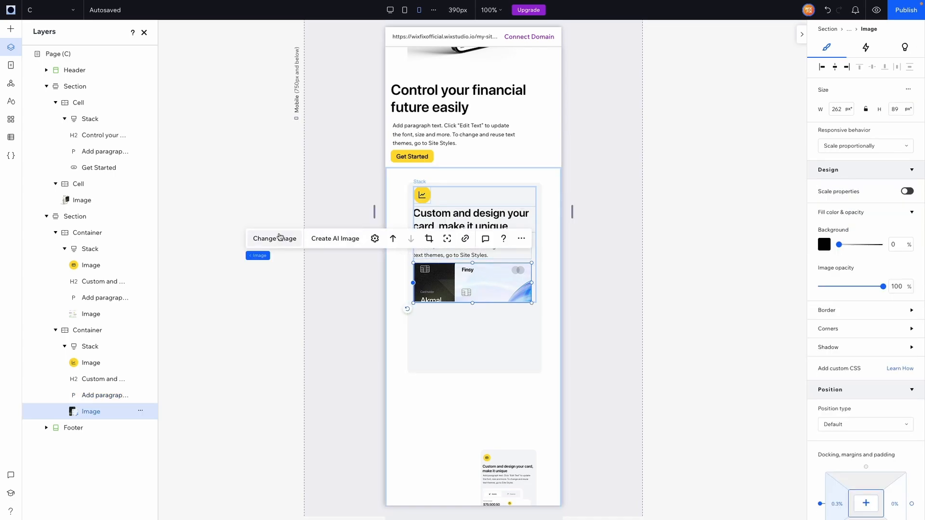
left_click(375, 239)
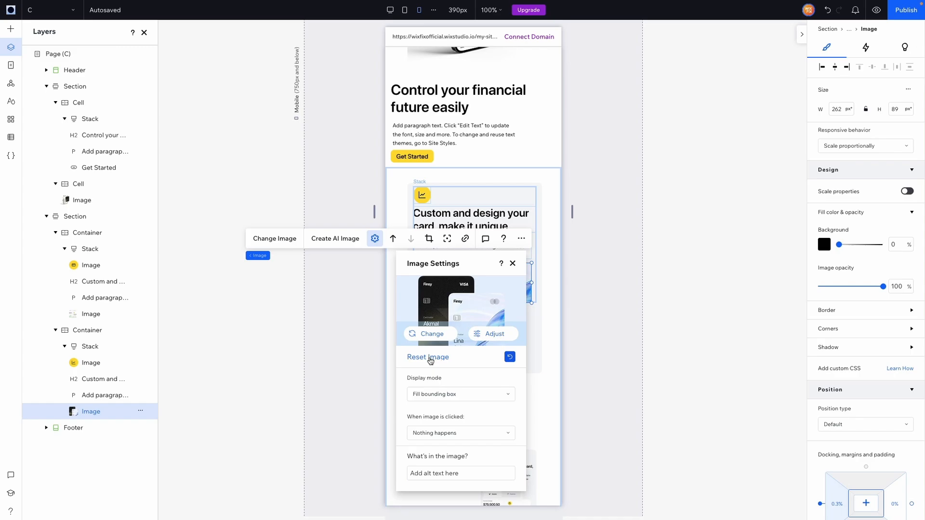
left_click(642, 321)
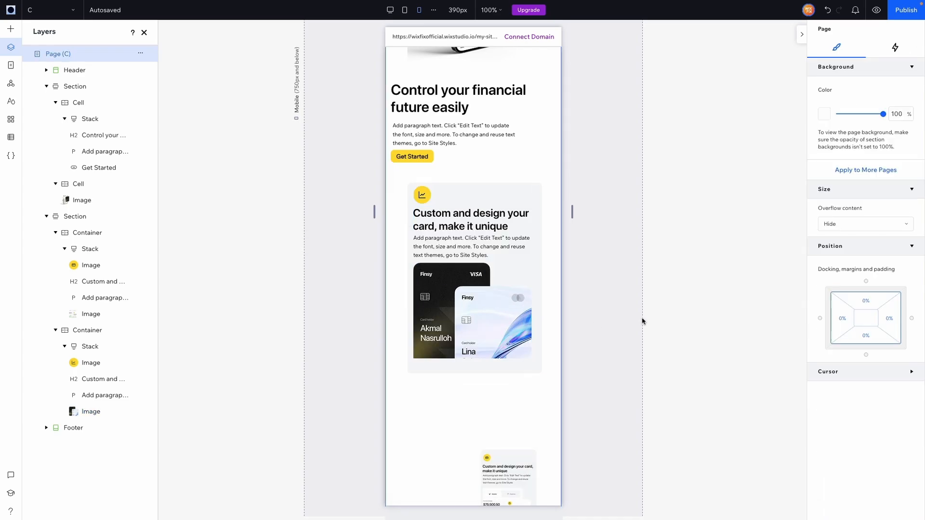
left_click(488, 327)
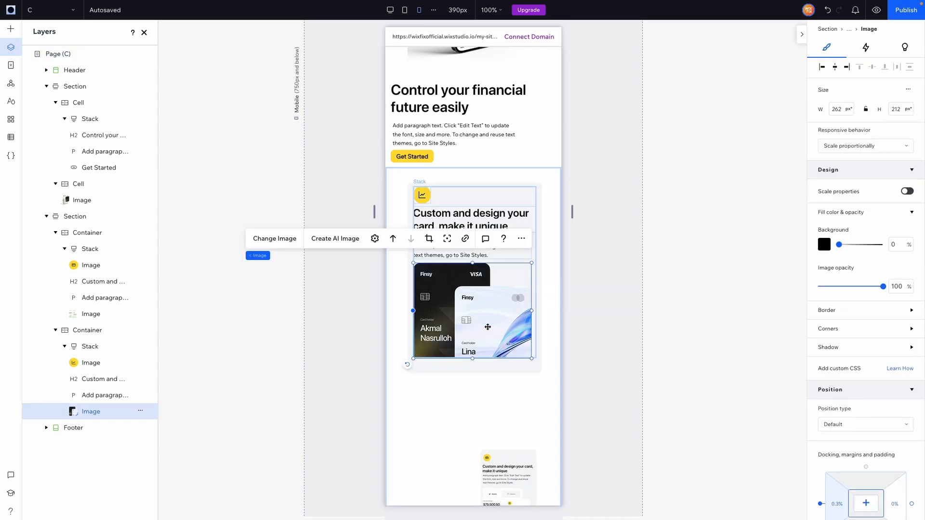
- Shorten the bank card container to about 395 px high and extend the feature card section to about 870 px high
left_click(466, 365)
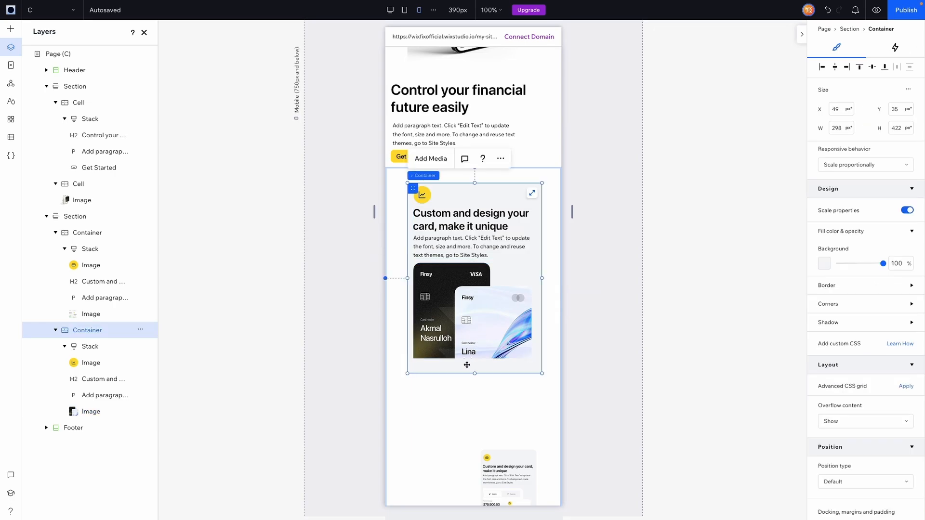
left_click_drag(474, 375, 474, 362)
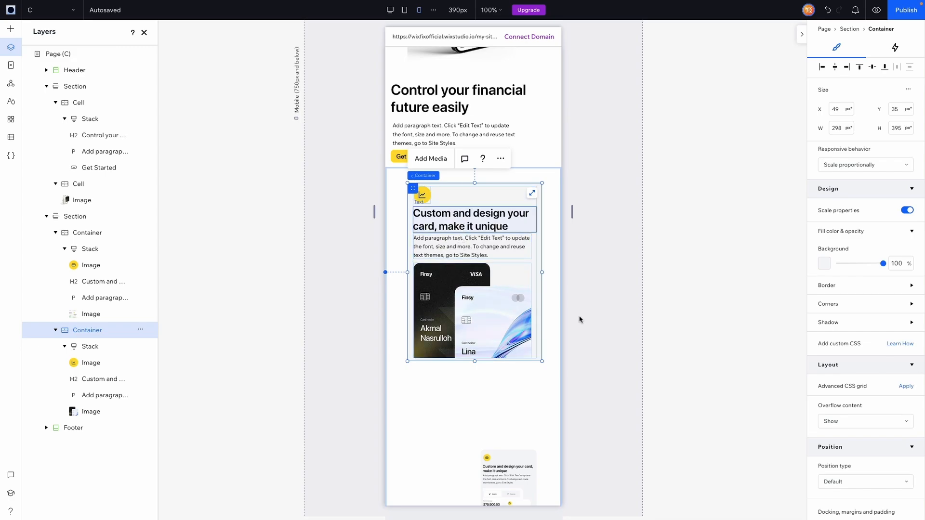
scroll(617, 403, "down", 1)
scroll(617, 403, "down", 3)
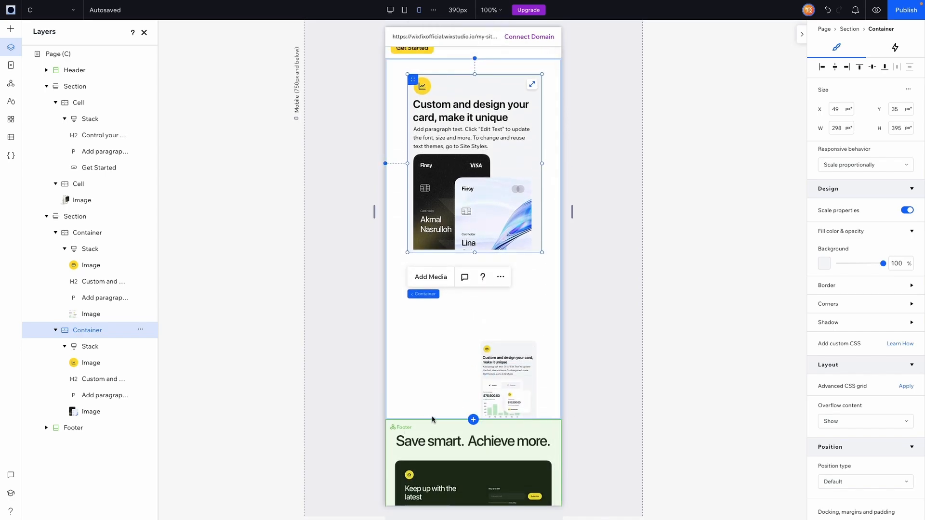
left_click_drag(431, 419, 432, 451)
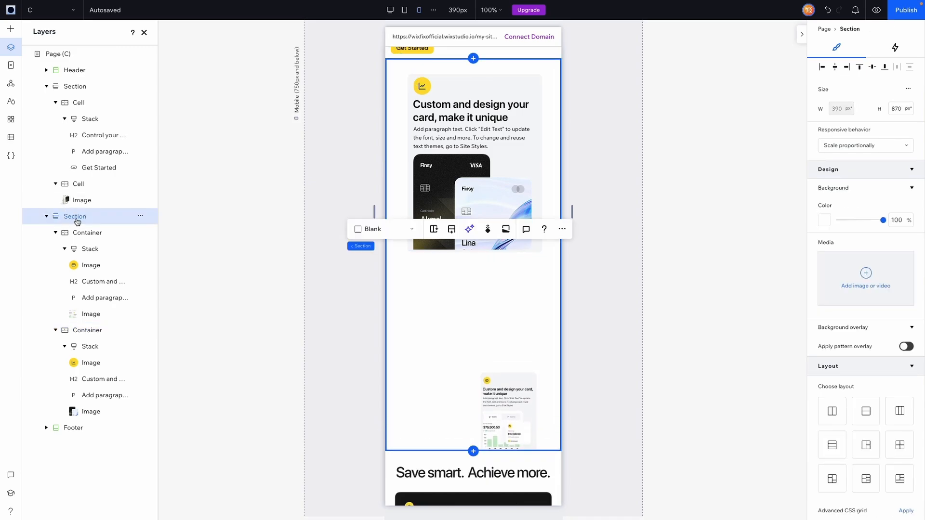
- Resize the income chart container to 298 × 395 px and move it beneath the bank card container at X 49, Y 447 px
left_click(408, 101)
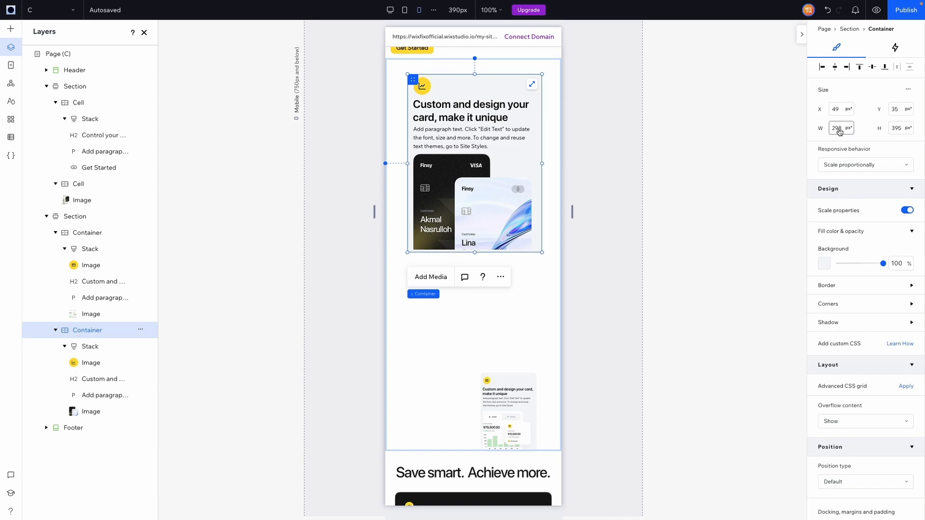
left_click(514, 374)
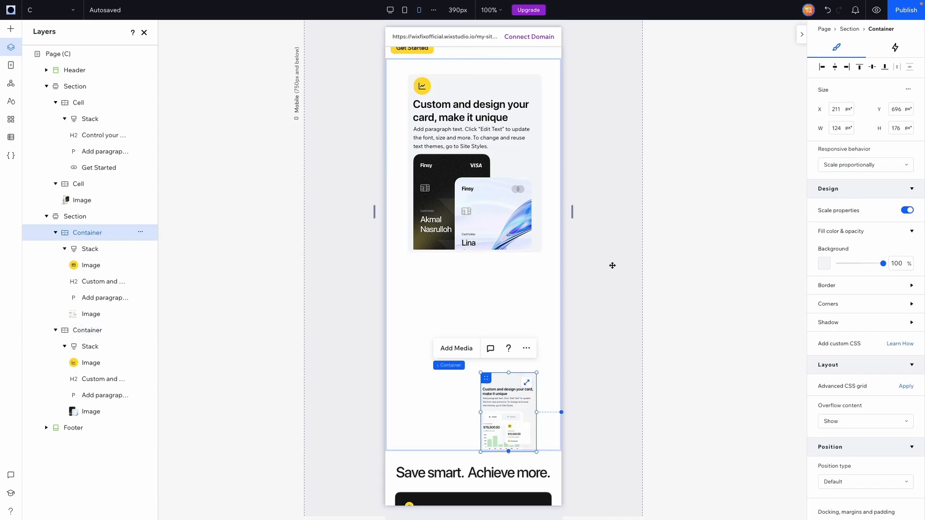
left_click(841, 128)
type("298")
left_click(899, 129)
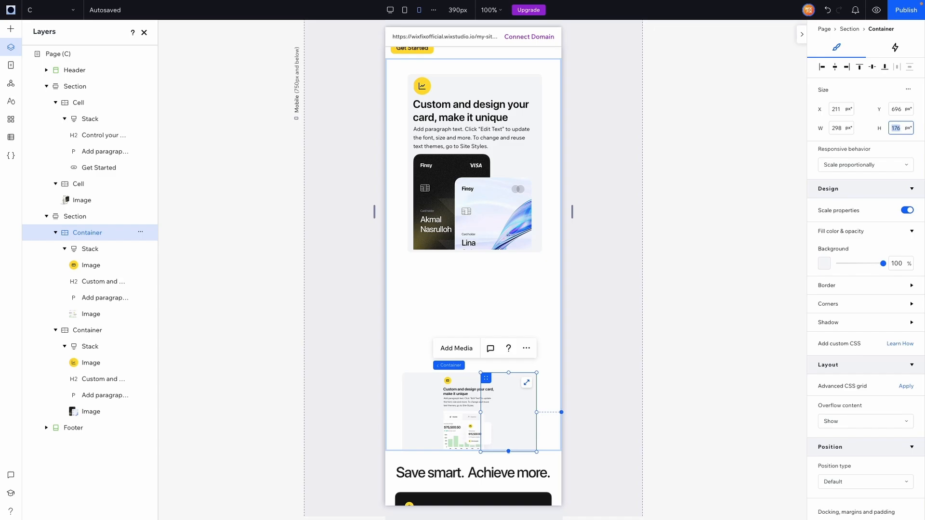
type("395")
key("Return")
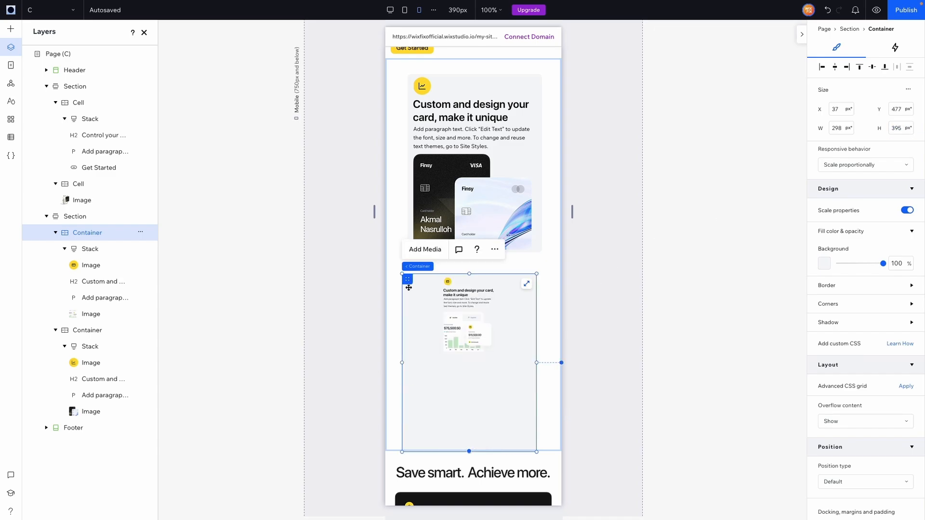
mouse_move(408, 280)
left_mouse_down()
mouse_move(399, 275)
mouse_move(412, 268)
left_mouse_up()
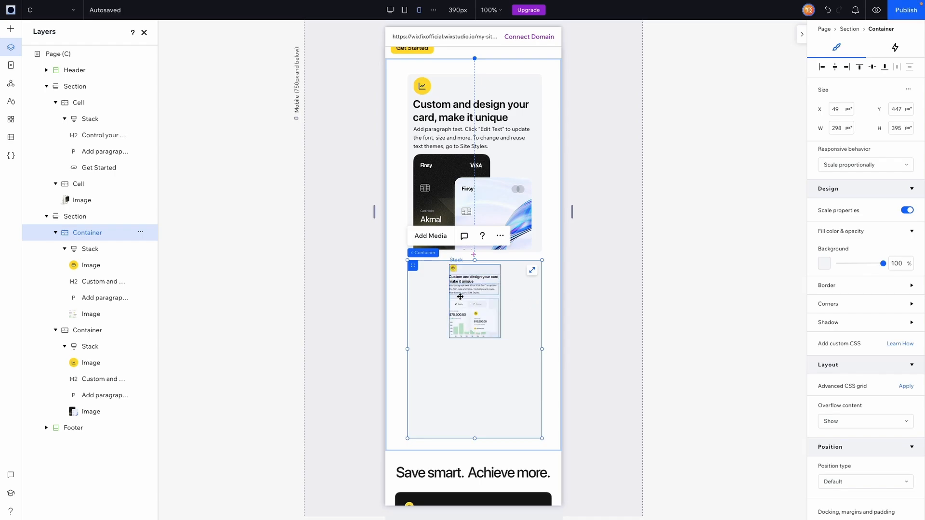
left_click_drag(475, 438, 475, 432)
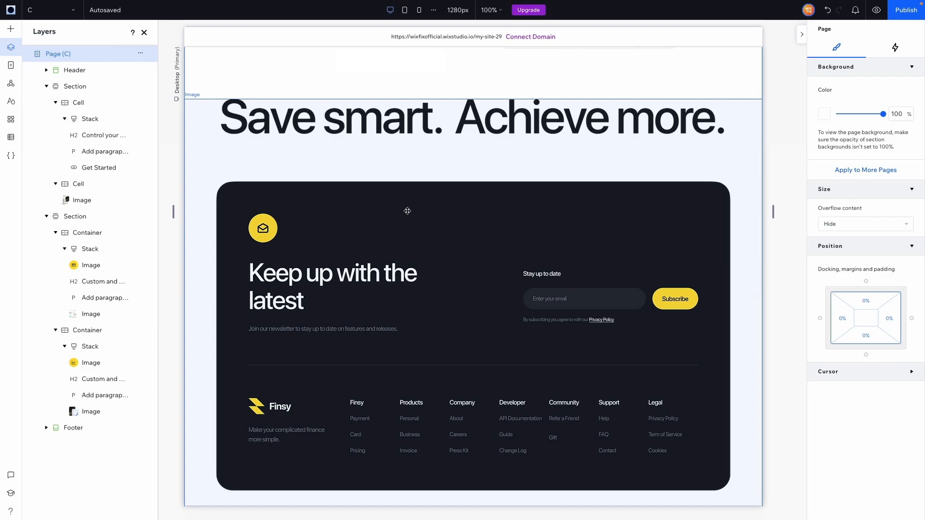
- On the desktop layout, add a section between the feature cards and footer with a "Get the Finsy App" heading and a Get Started button
scroll(407, 210, "down", 1)
scroll(407, 210, "up", 5)
scroll(407, 210, "up", 8)
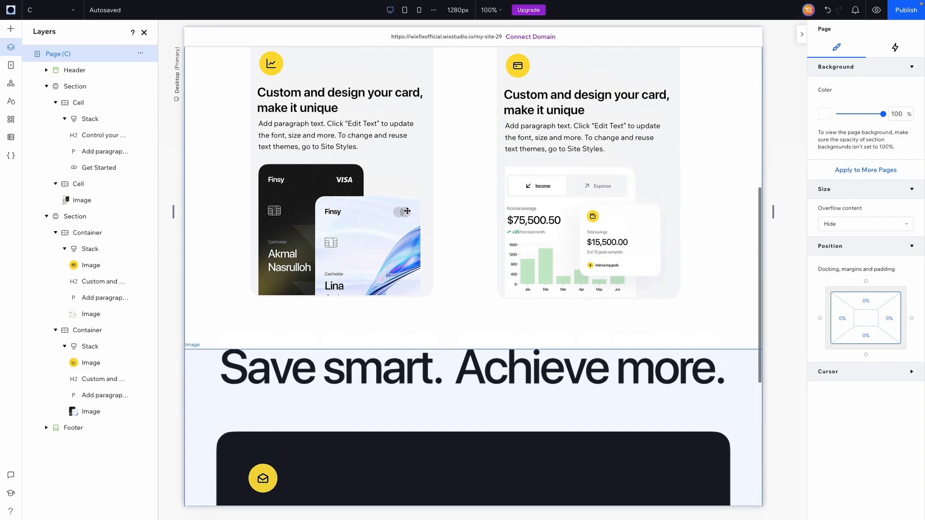
scroll(407, 211, "down", 7)
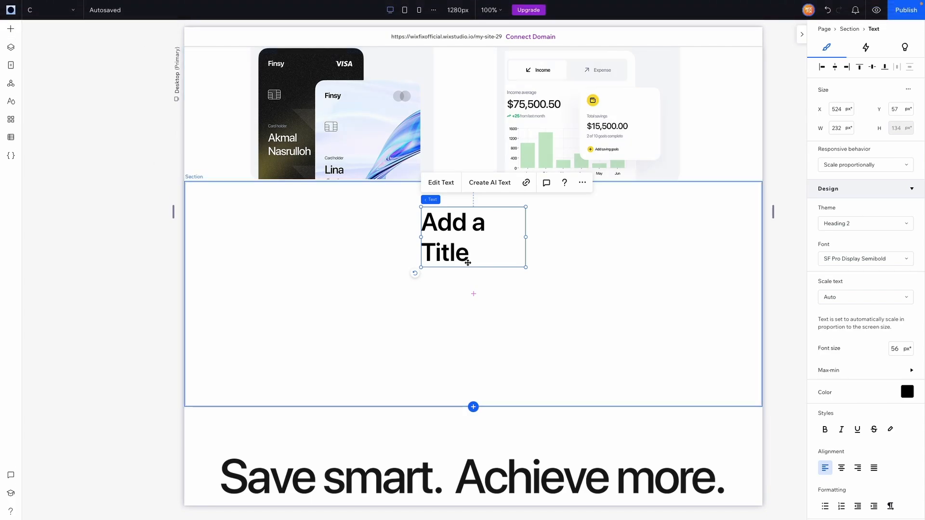
scroll(467, 256, "up", 15)
left_click(495, 248)
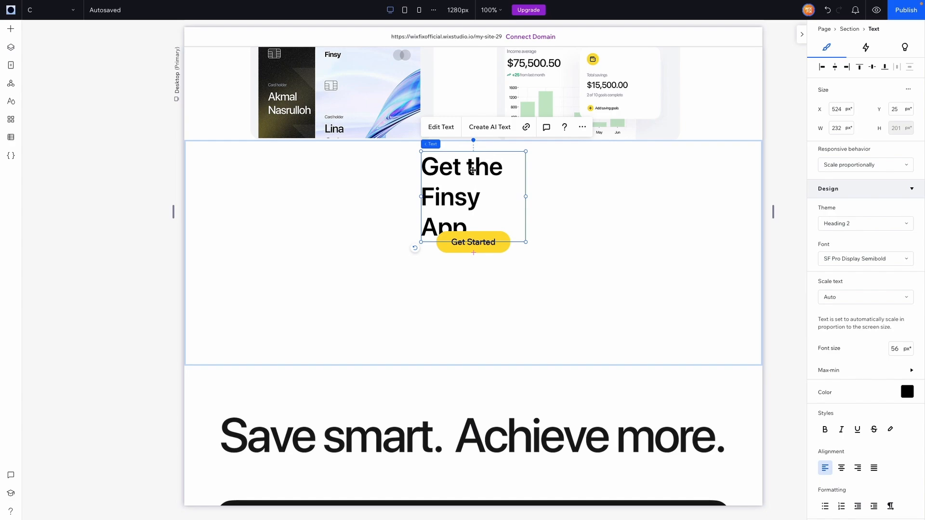
- Widen the "Get the Finsy App" heading to about 461 px at X 410, Y 47 px, and place the Get Started button beneath at X 558, Y 132 px
left_click_drag(471, 157, 471, 166)
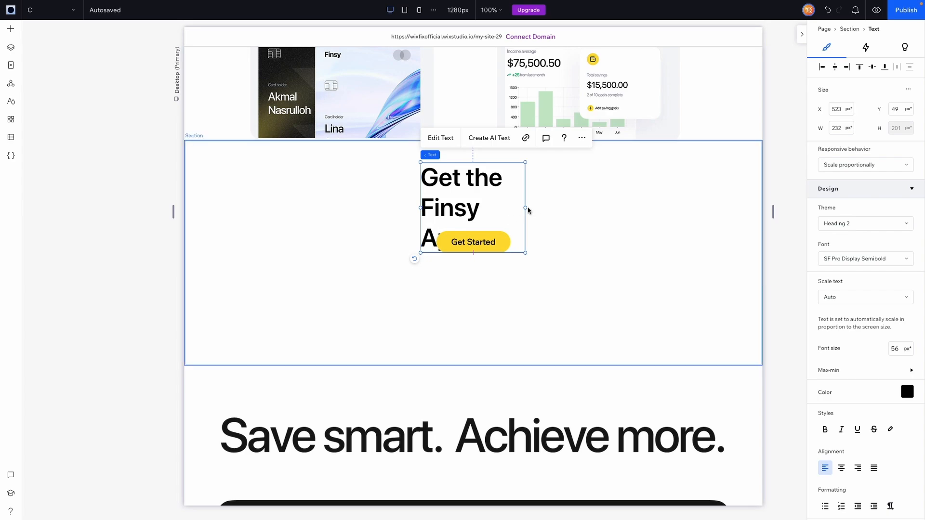
left_click_drag(527, 208, 629, 213)
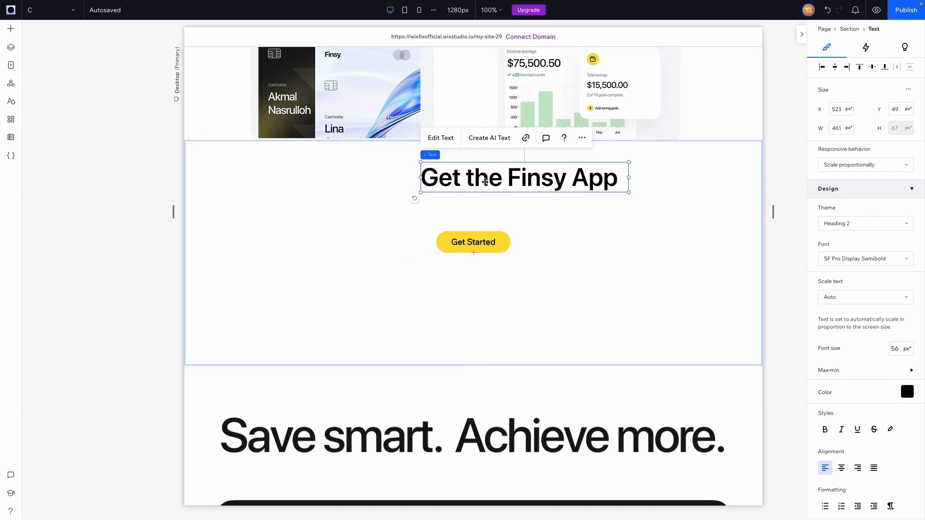
left_click_drag(489, 164, 439, 163)
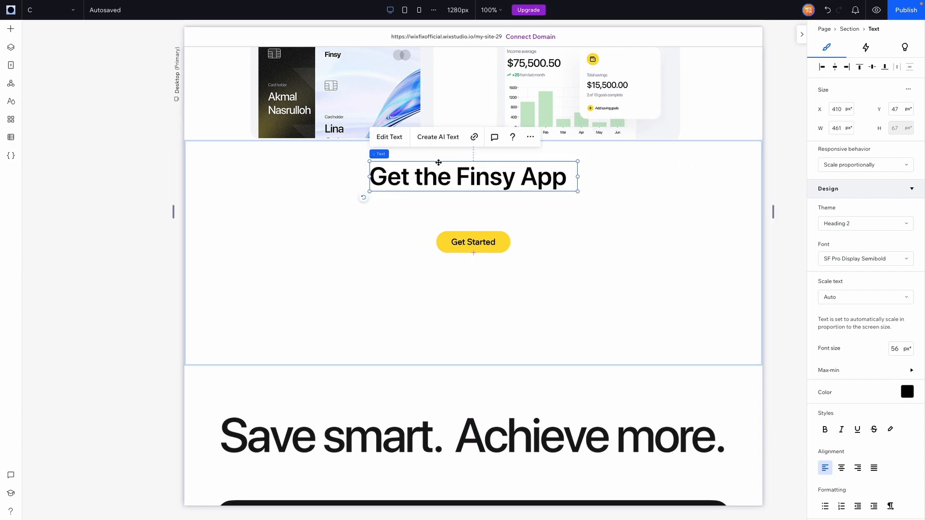
left_click_drag(457, 244, 458, 212)
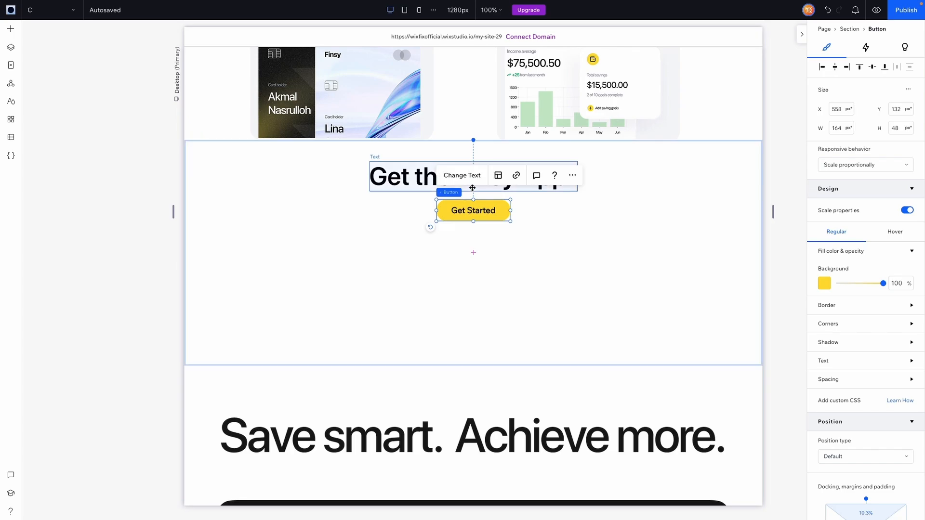
- Centre the "Get the Finsy App" heading box horizontally in the section and centre-align its text
left_click(407, 180)
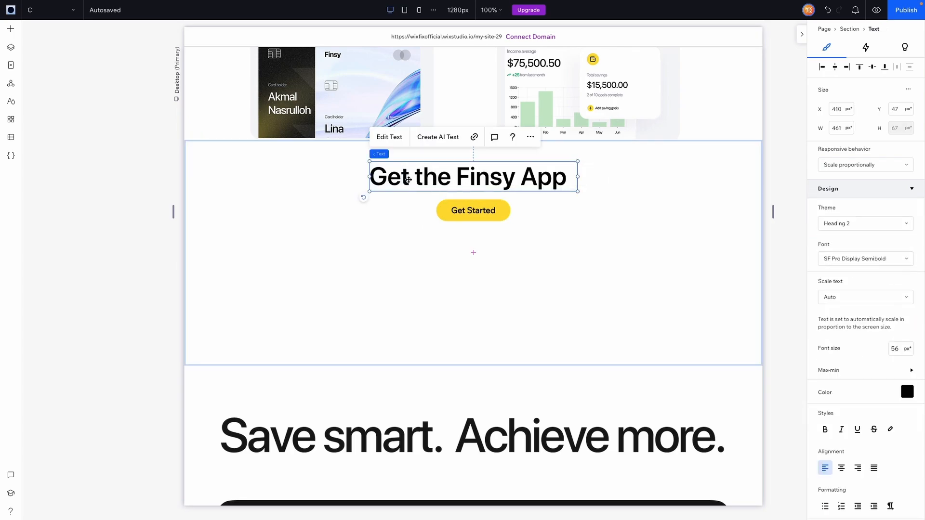
left_click(402, 138)
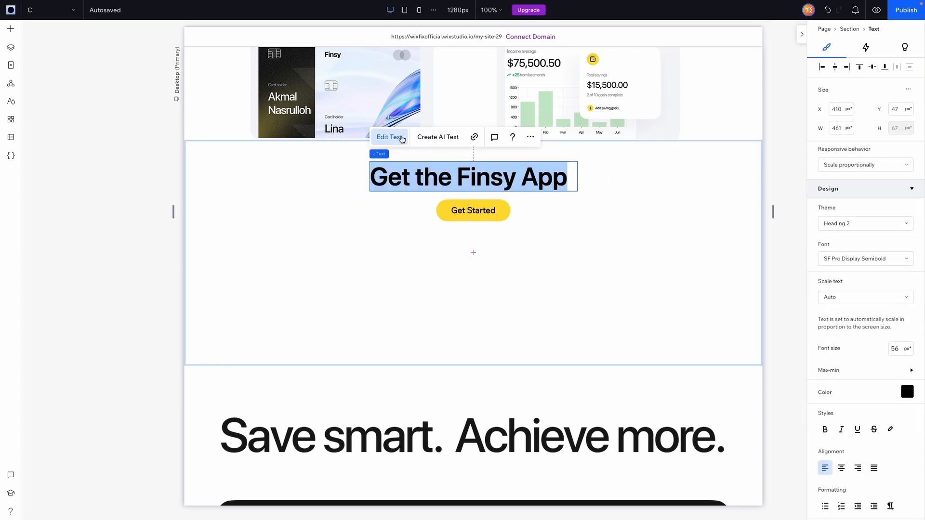
left_click(826, 67)
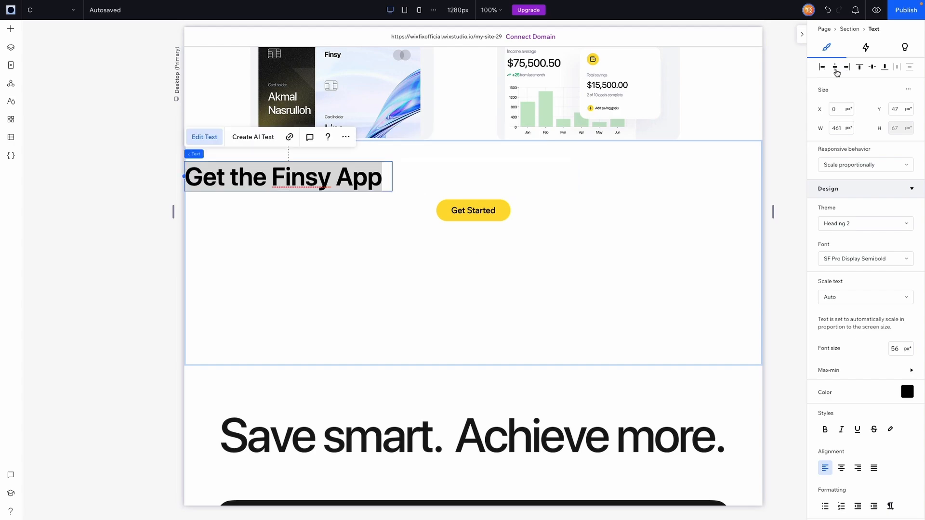
left_click(835, 68)
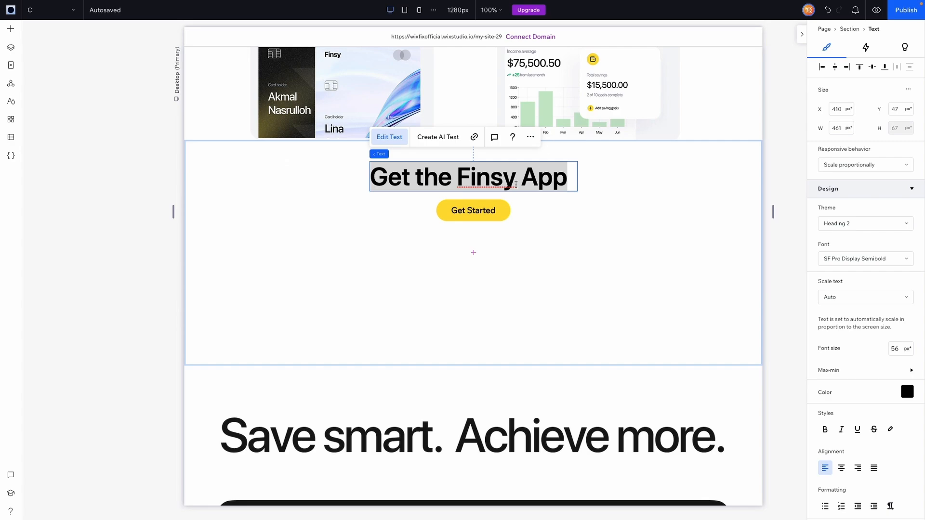
left_click(572, 184)
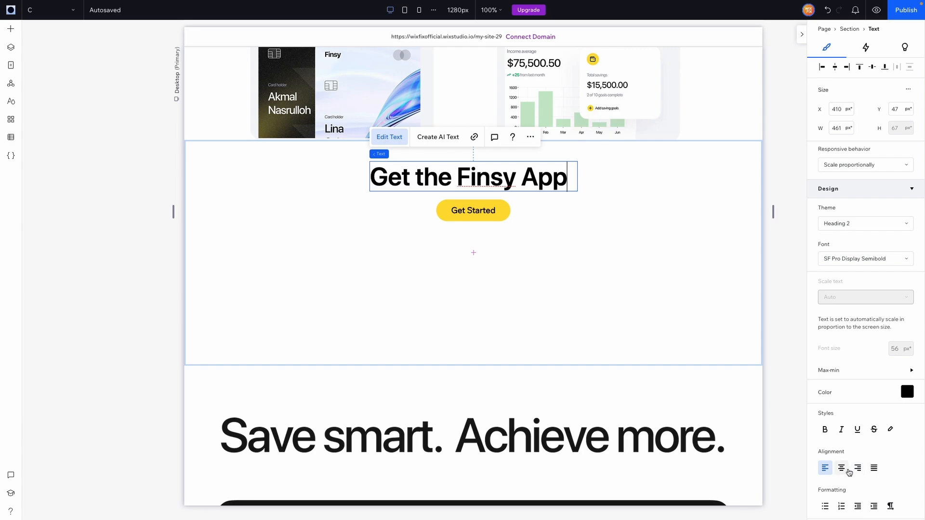
left_click(845, 473)
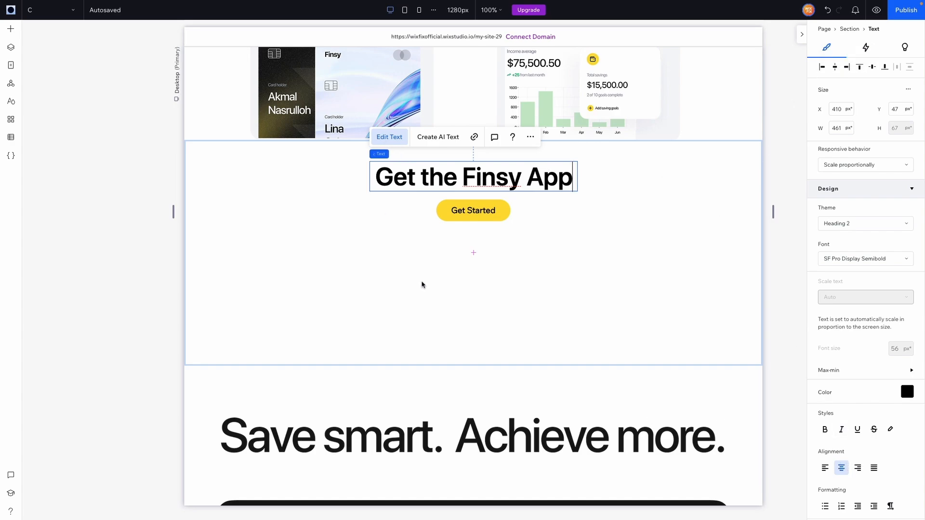
left_click(472, 295)
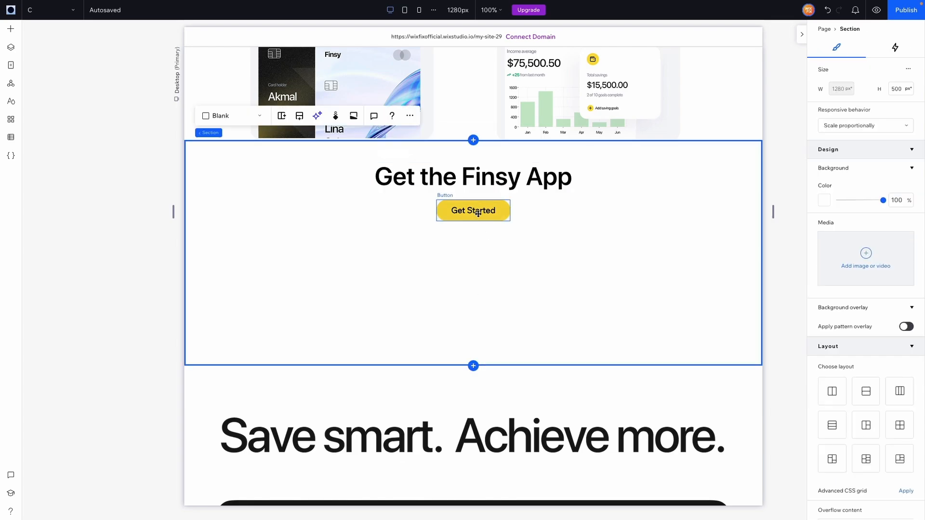
scroll(478, 214, "up", 1)
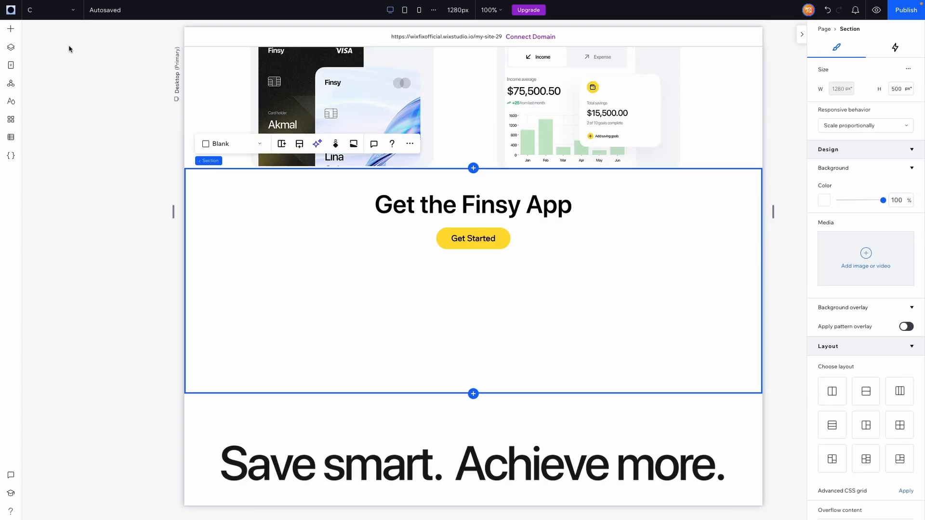
left_click(12, 31)
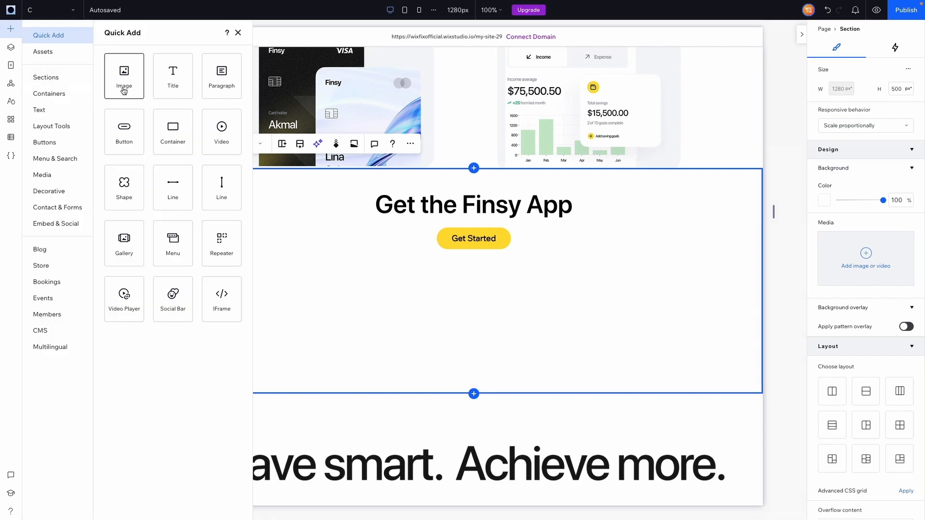
left_click(42, 176)
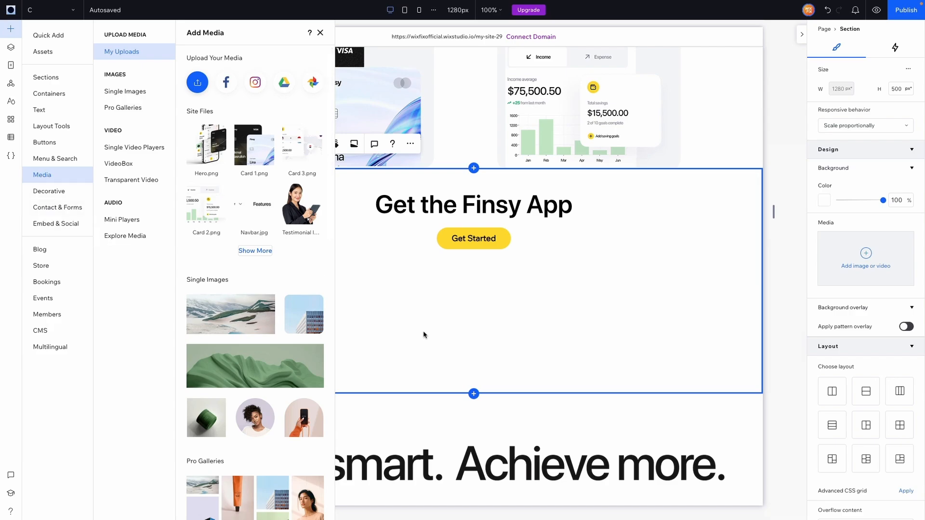
left_click(479, 223)
left_click(479, 217)
left_click(480, 233, "shift")
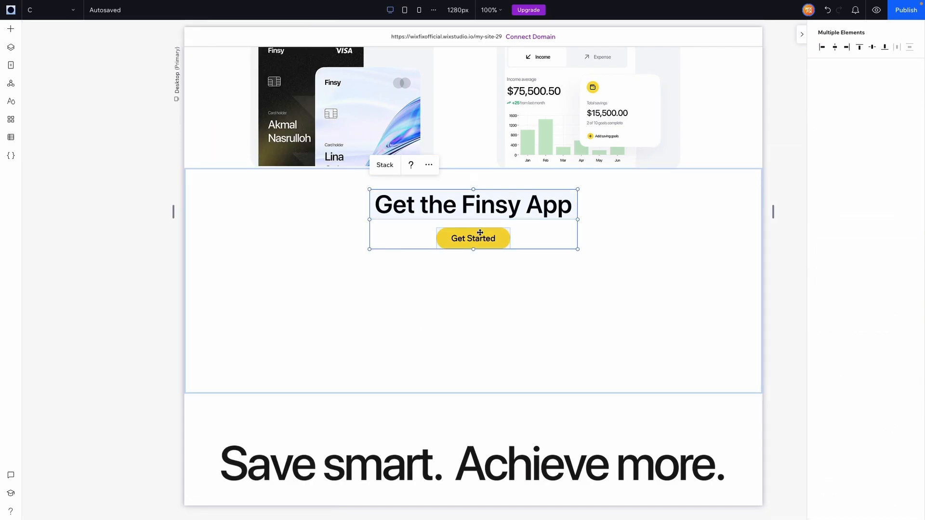
right_click(479, 233)
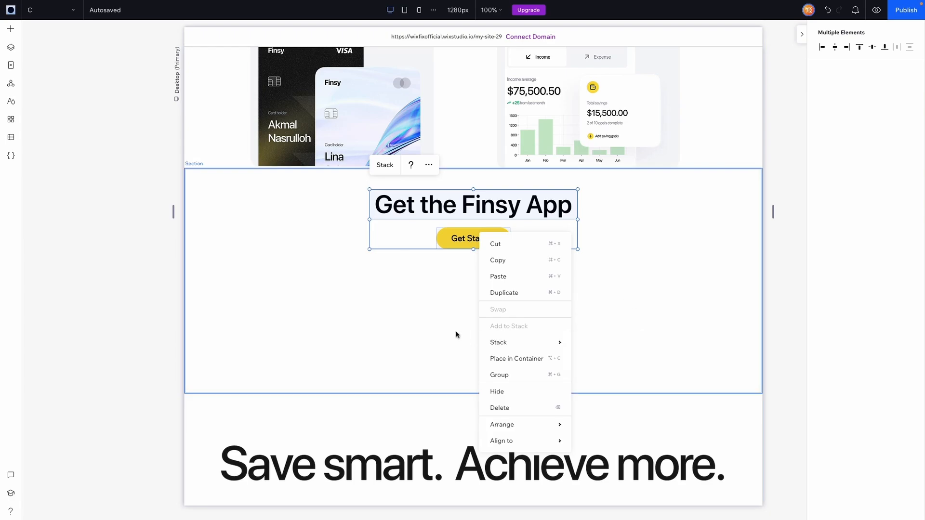
left_click(433, 315)
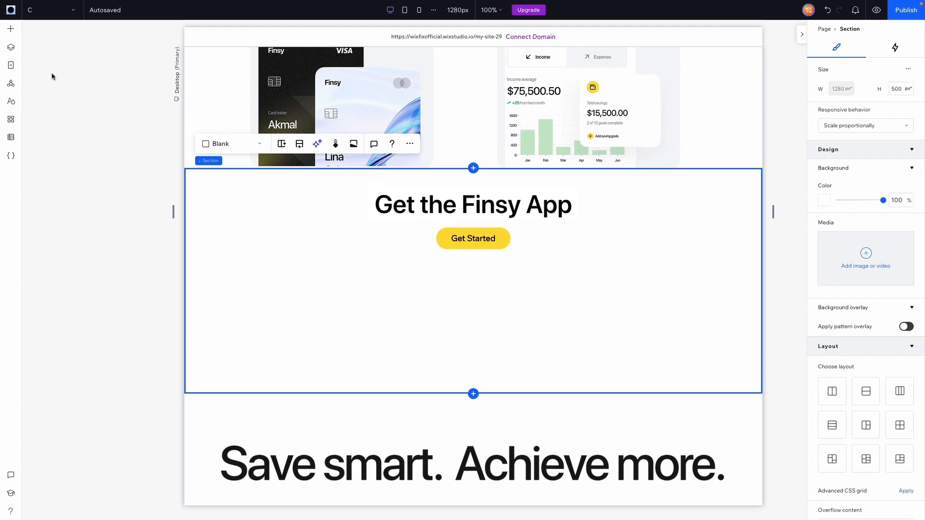
- Add the 600 × 273 px Finsy cards image beneath the button at X 343, Y 198 px and enclose it, heading and button in a container
left_click(13, 32)
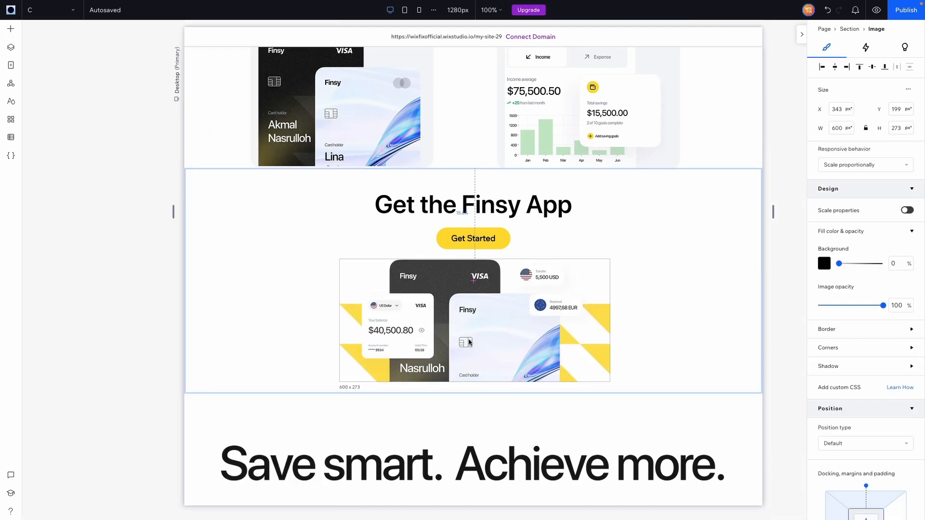
left_click_drag(470, 344, 469, 341)
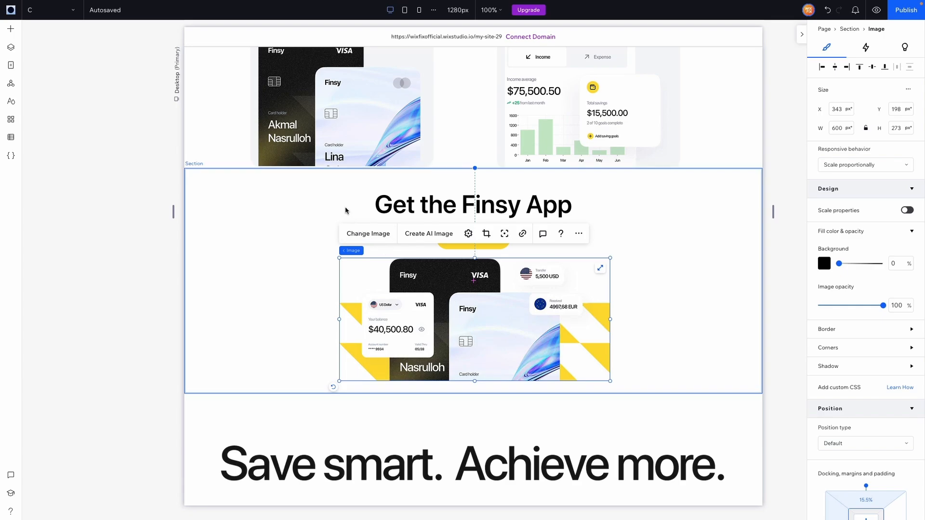
left_click(384, 214)
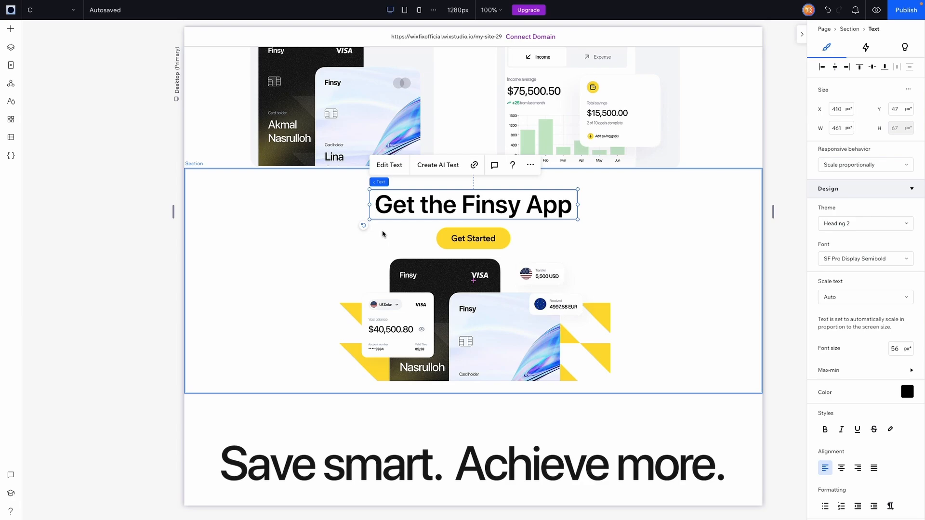
left_click(464, 272, "shift")
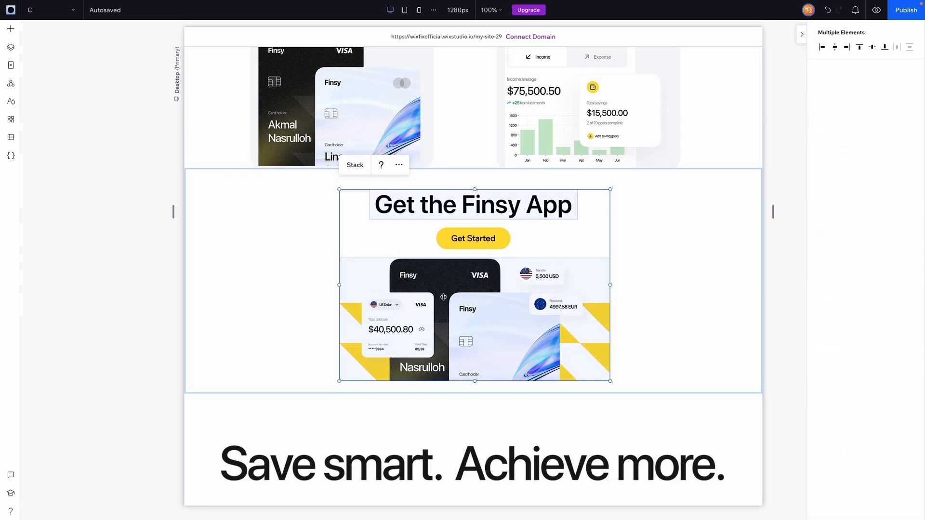
left_click(484, 241, "shift")
right_click(483, 240)
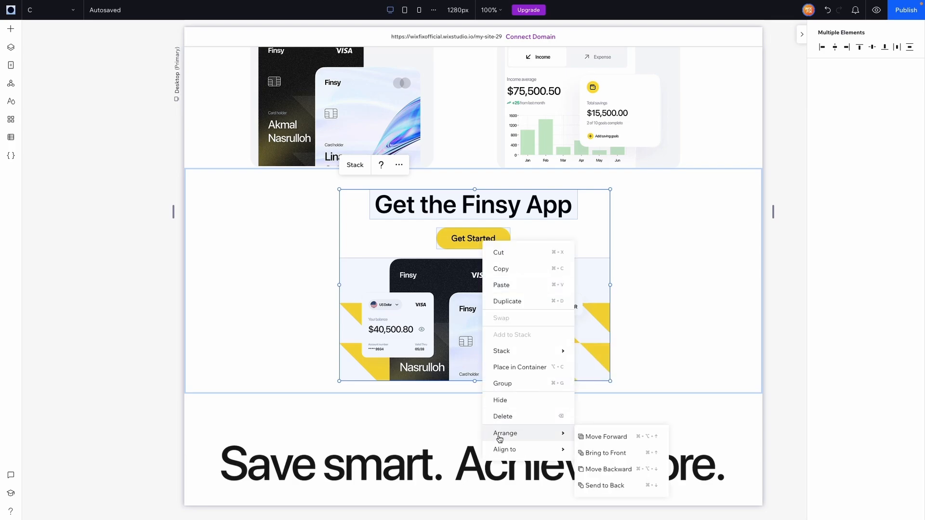
left_click(511, 368)
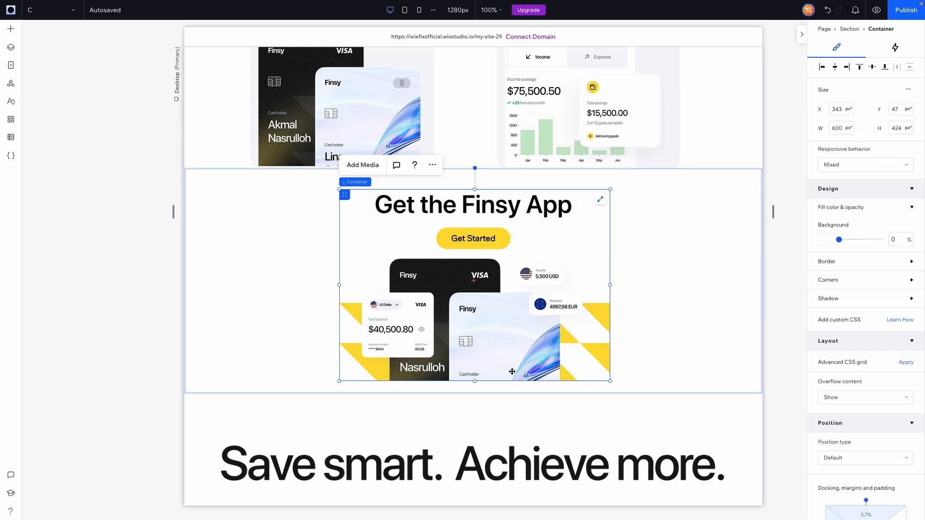
left_click(268, 271)
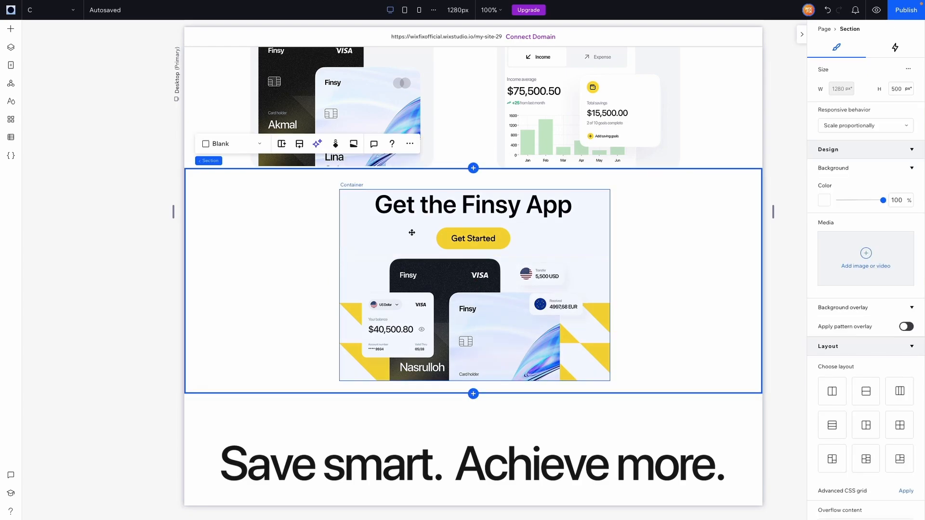
- Fill the container around the heading, button and image with the light grey theme colour at 100% opacity
left_click(357, 224)
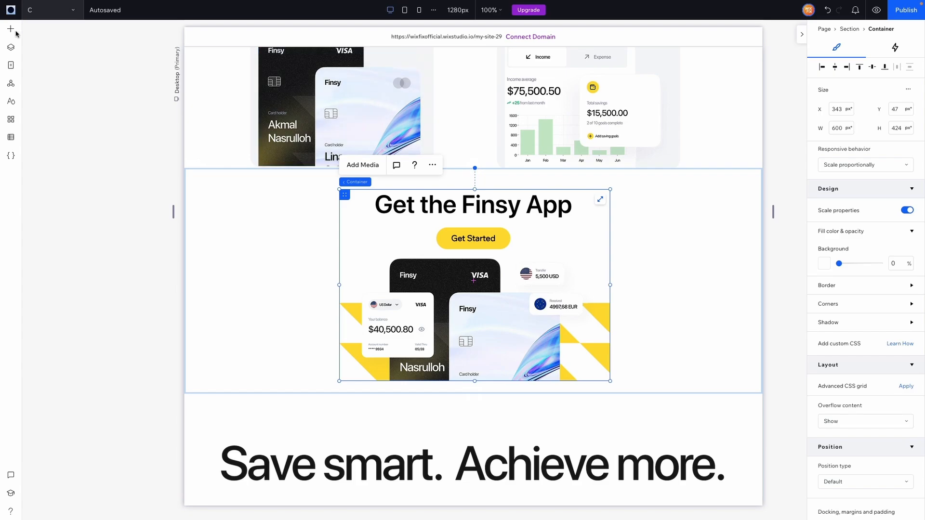
left_click(11, 47)
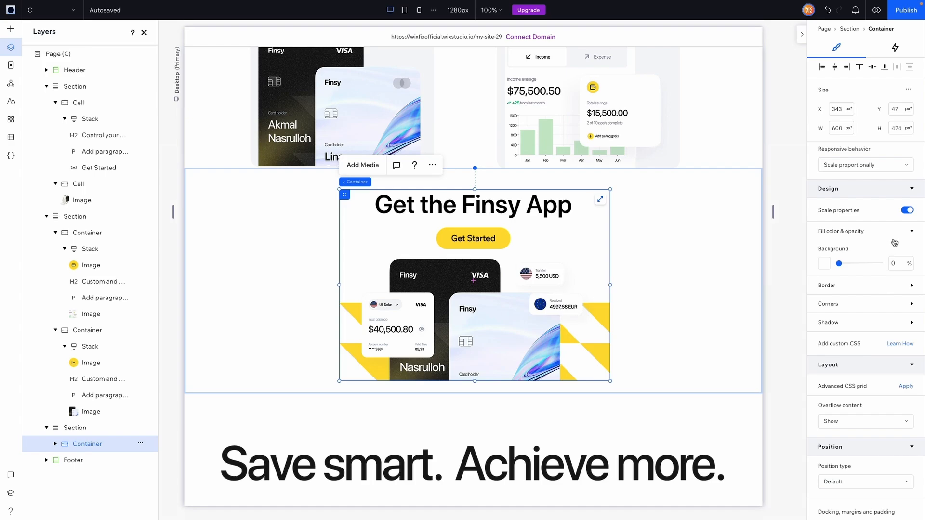
left_click(825, 264)
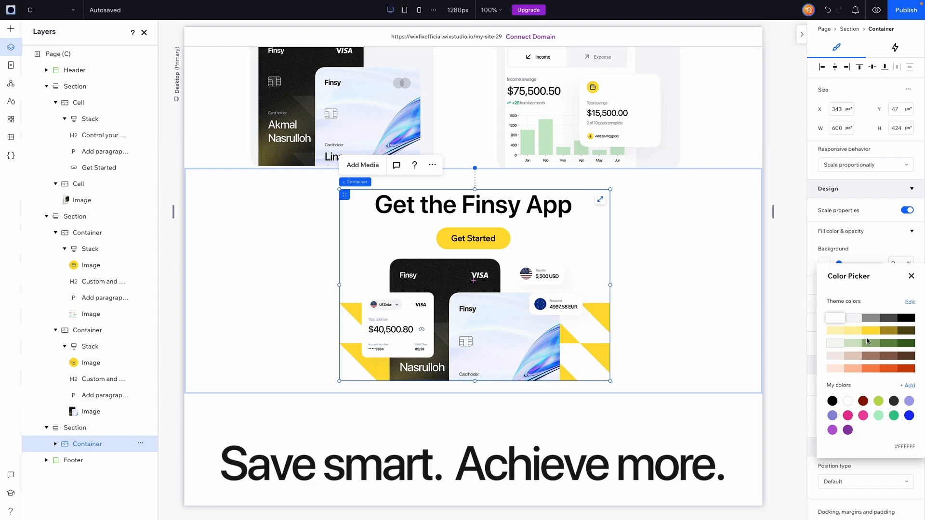
left_click(858, 317)
left_click(712, 249)
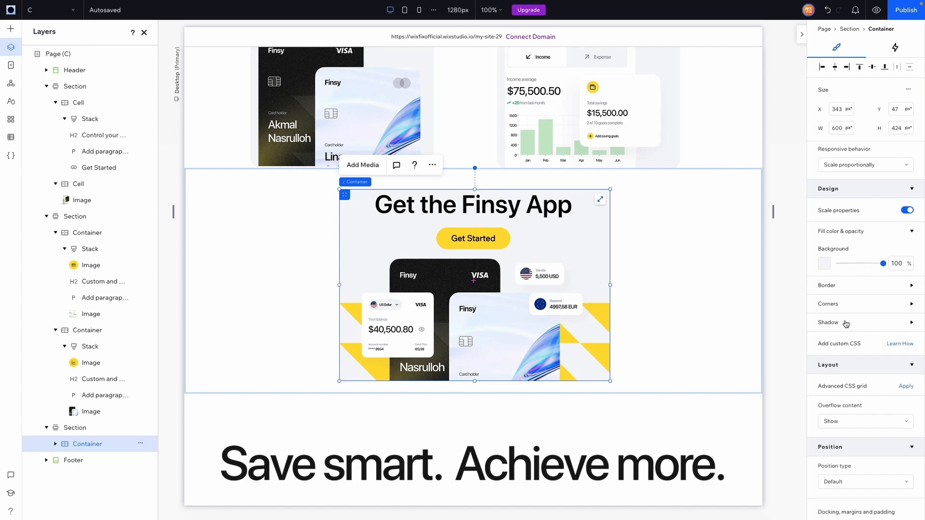
- Round all four corners of the container with a 25 px radius
left_click(910, 306)
left_click(822, 336)
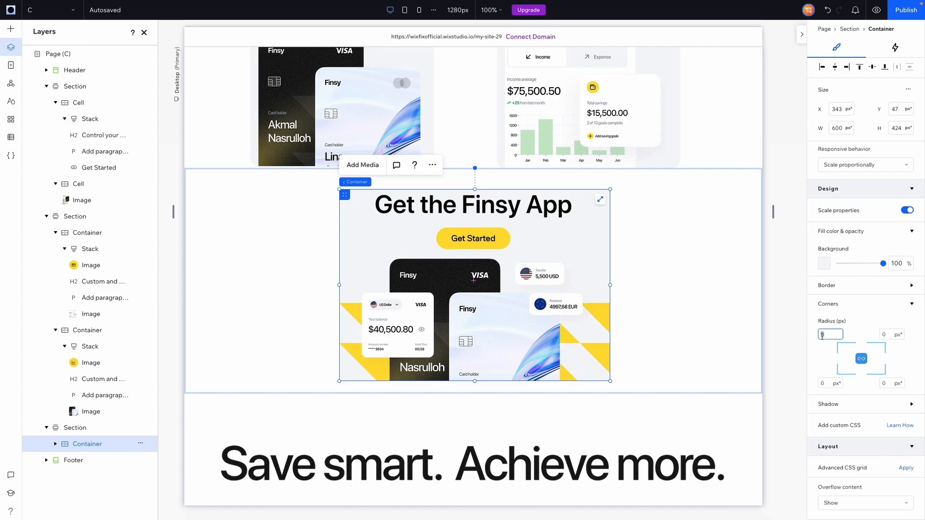
type("25")
key("Return")
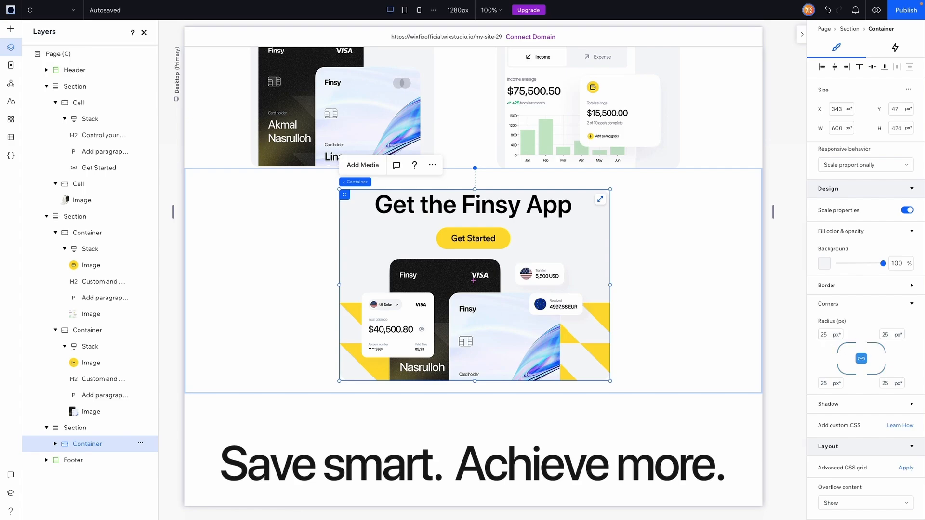
left_click(273, 265)
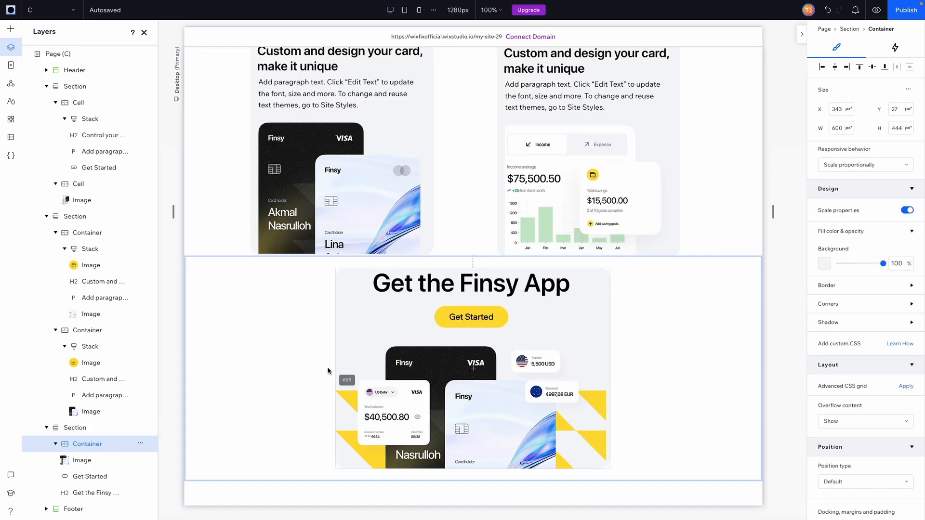
- Widen the container to about 952 px starting at X 146 px, and resize the image inside it to about 587 × 273 px
left_click_drag(345, 365, 249, 359)
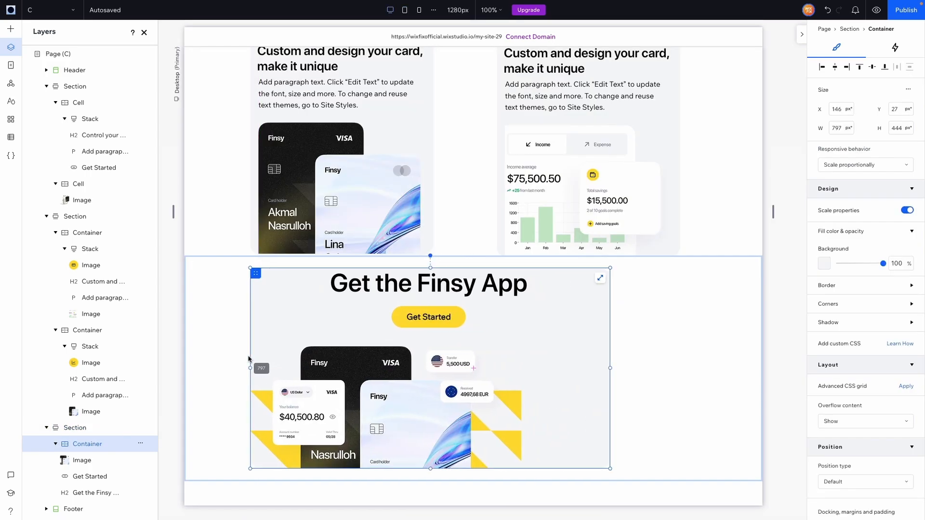
left_click(613, 374)
left_click(362, 369)
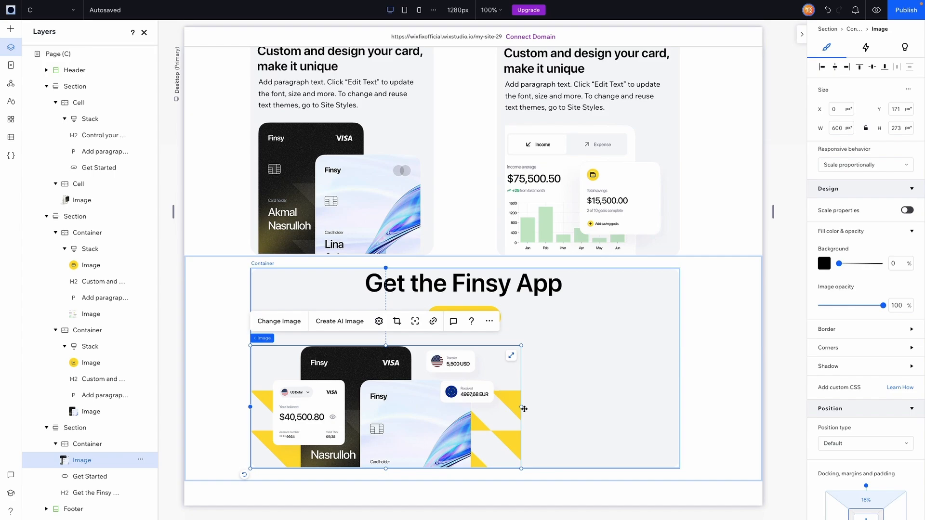
left_click_drag(522, 408, 580, 408)
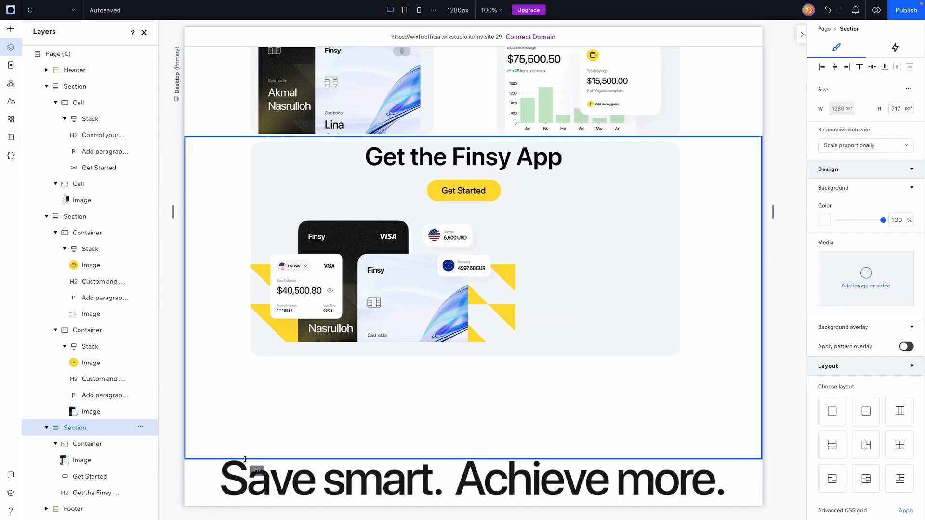
- Extend the "Get the Finsy App" section to about 719 px high and its container to about 686 px high
left_click_drag(245, 459, 246, 460)
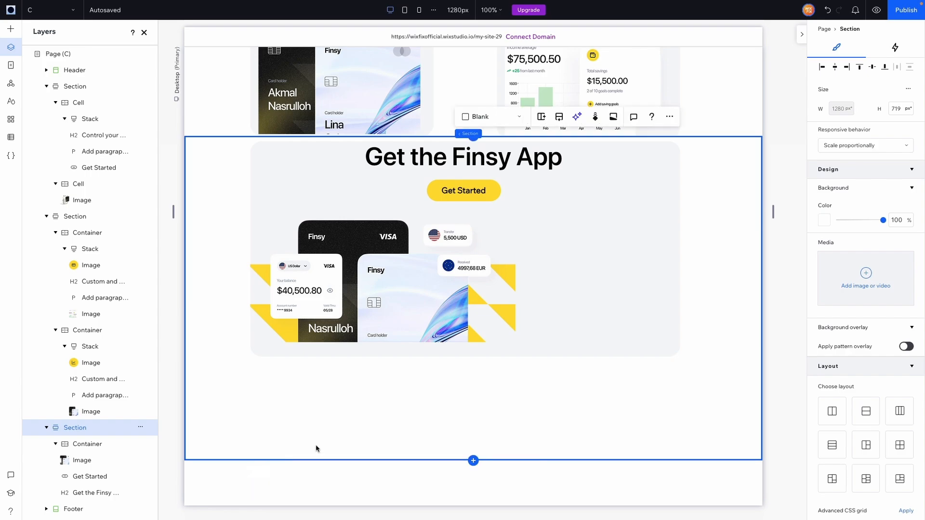
scroll(327, 426, "down", 1)
scroll(326, 427, "up", 1)
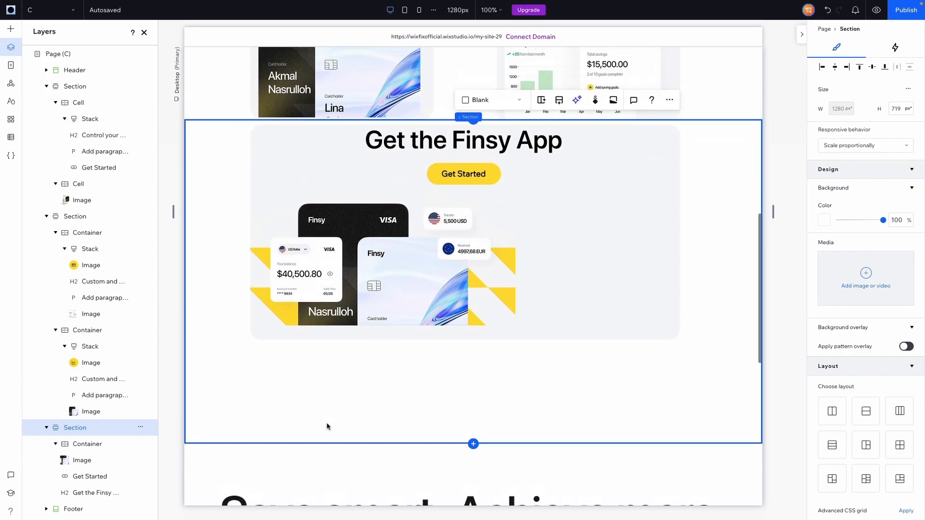
left_click(373, 327)
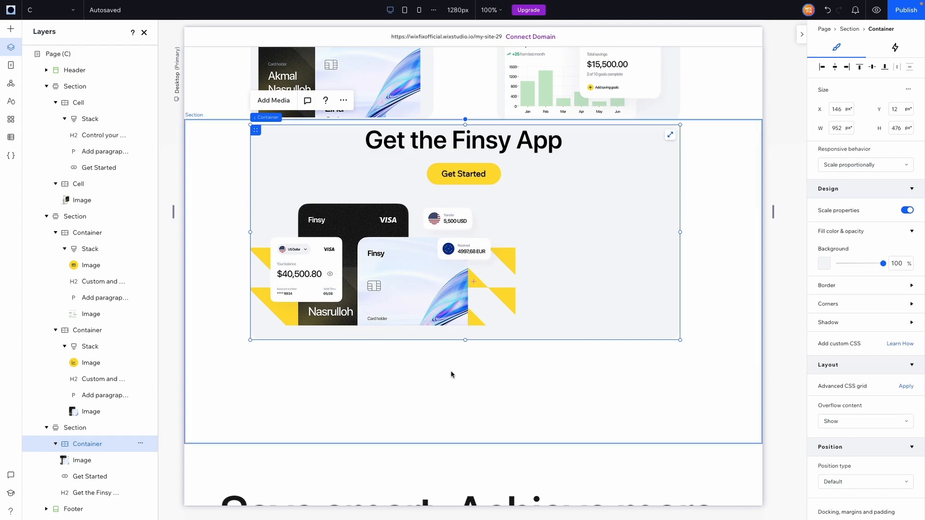
left_click_drag(465, 341, 451, 437)
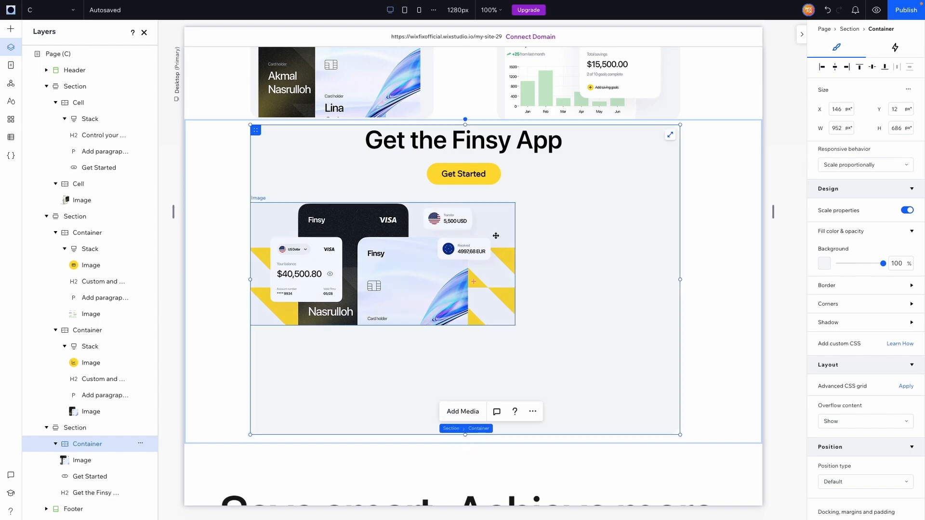
- Enlarge the card image to about 945 × 440 px so it spans the container's width, resting on the bottom edge
left_click(423, 242)
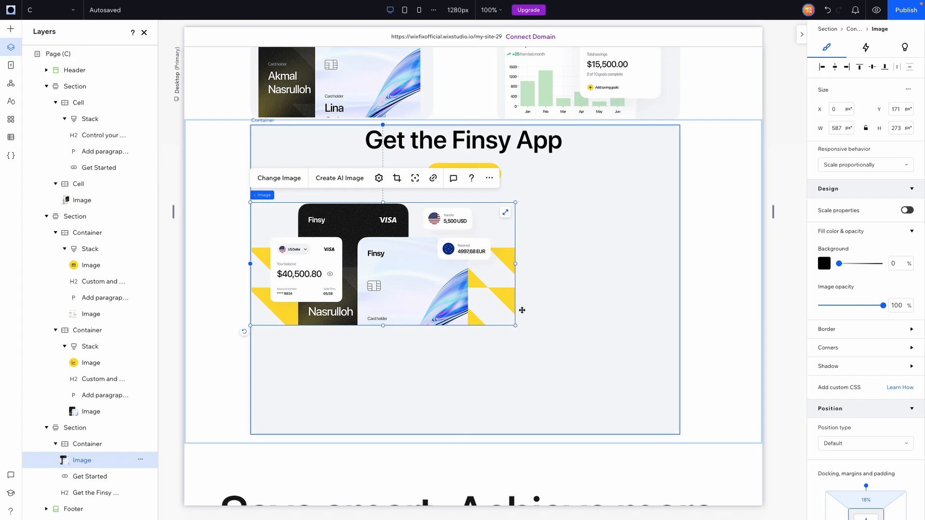
left_click_drag(515, 326, 661, 436)
left_click_drag(531, 289, 529, 319)
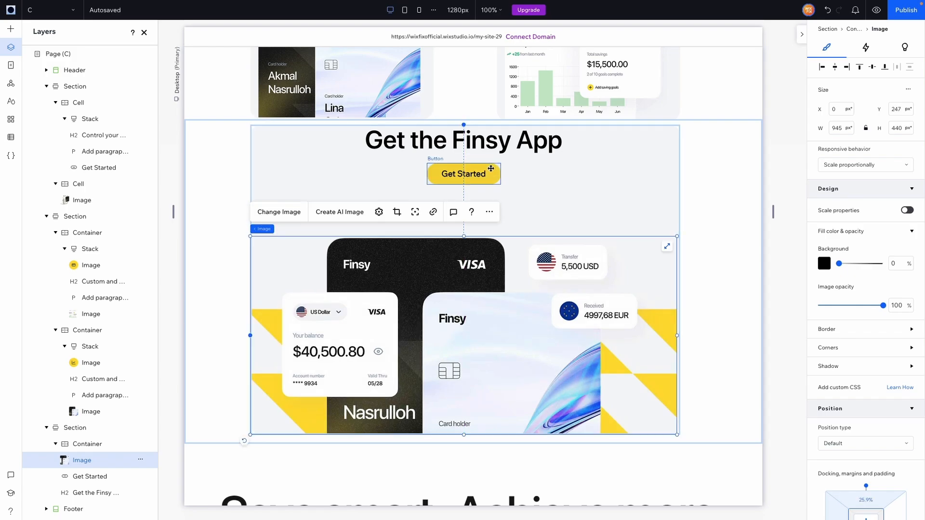
left_click(572, 212)
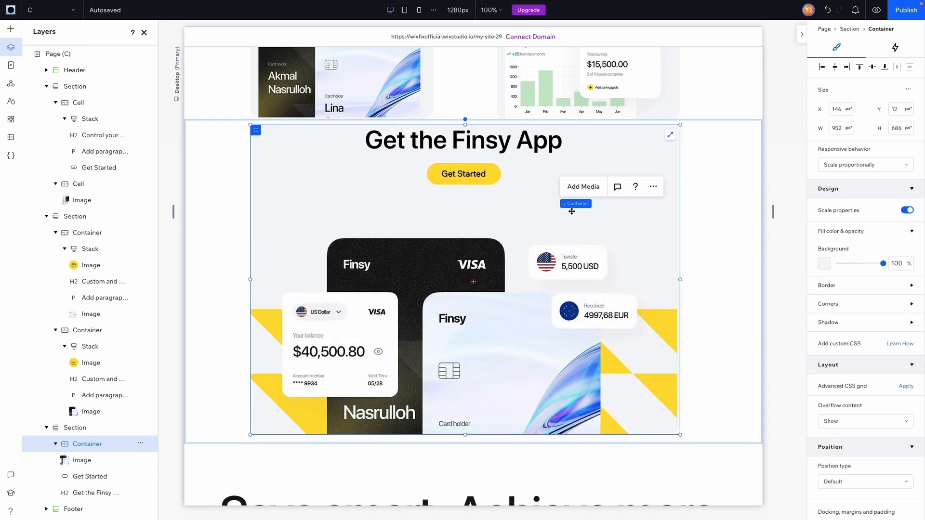
left_click(546, 205)
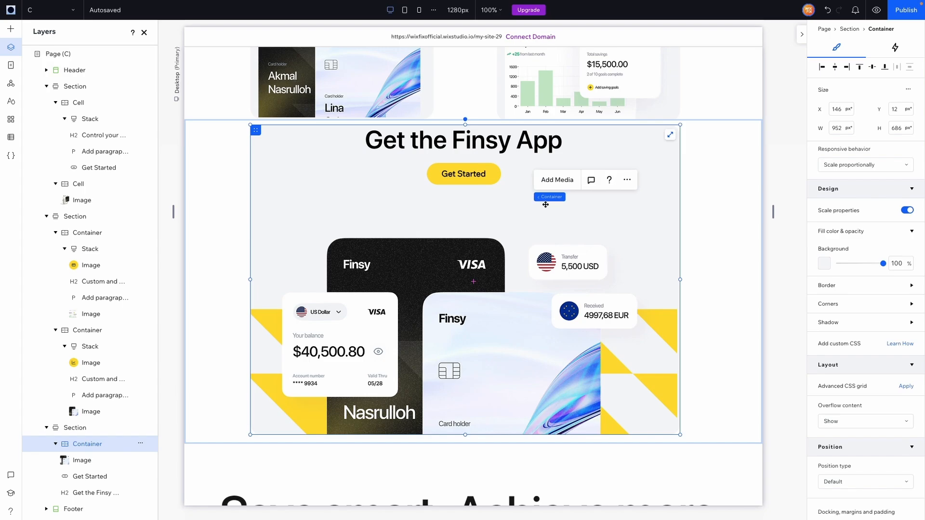
- Move the "Get the Finsy App" heading and Get Started button down together into the gap above the card image
left_click(495, 170)
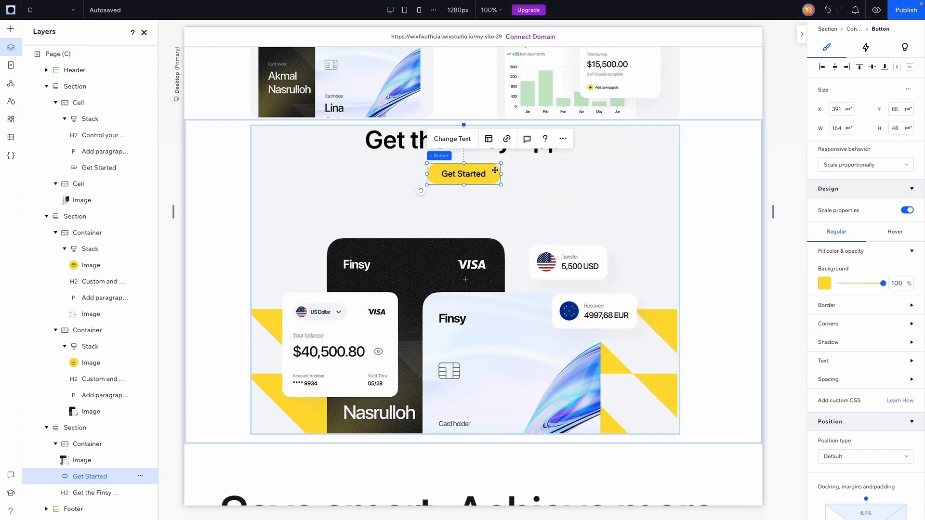
left_click(398, 142, "shift")
key("Down")
key("Down")
key("Down")
key("Down")
key("Down")
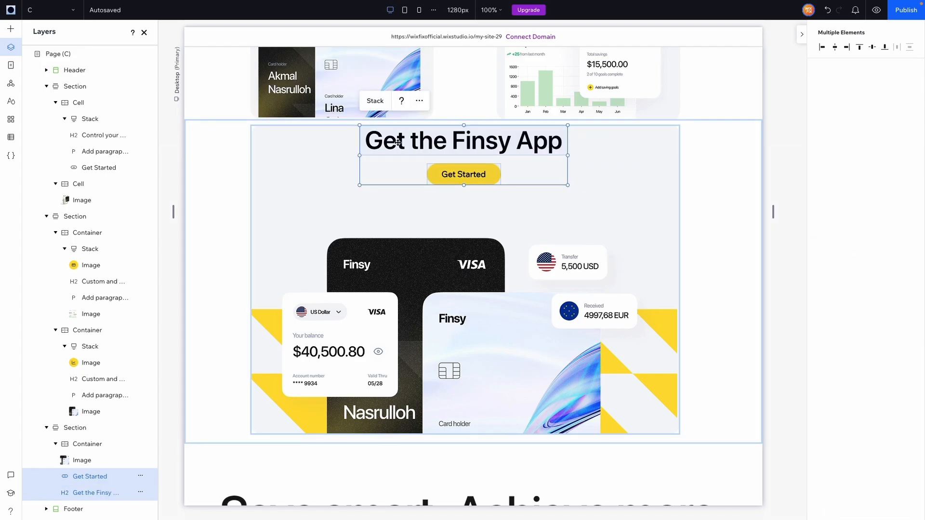
key("Down")
key("Down")
key("Down")
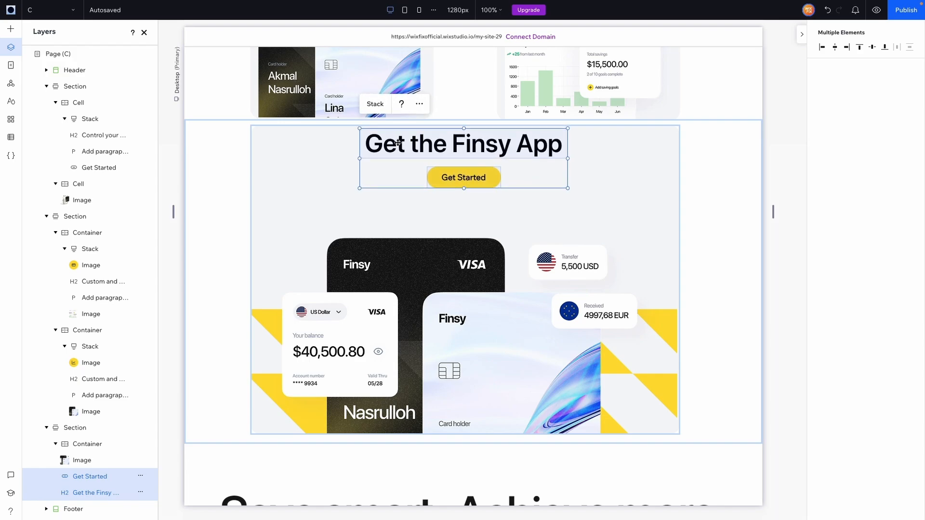
key("shift+Down")
key("shift+Down")
key("shift+Down")
key("shift+Down")
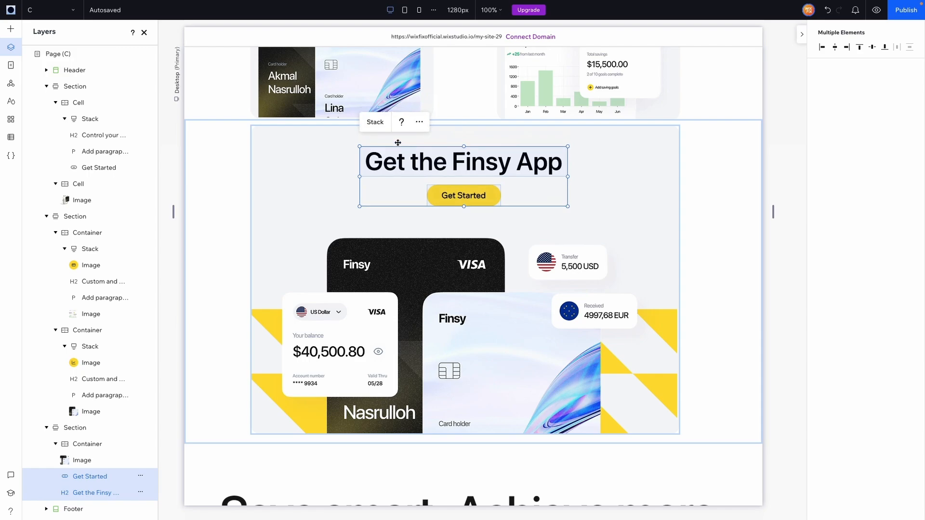
key("shift+Down")
key("shift+Down")
key("shift+Up")
key("shift+Up")
key("shift+Down")
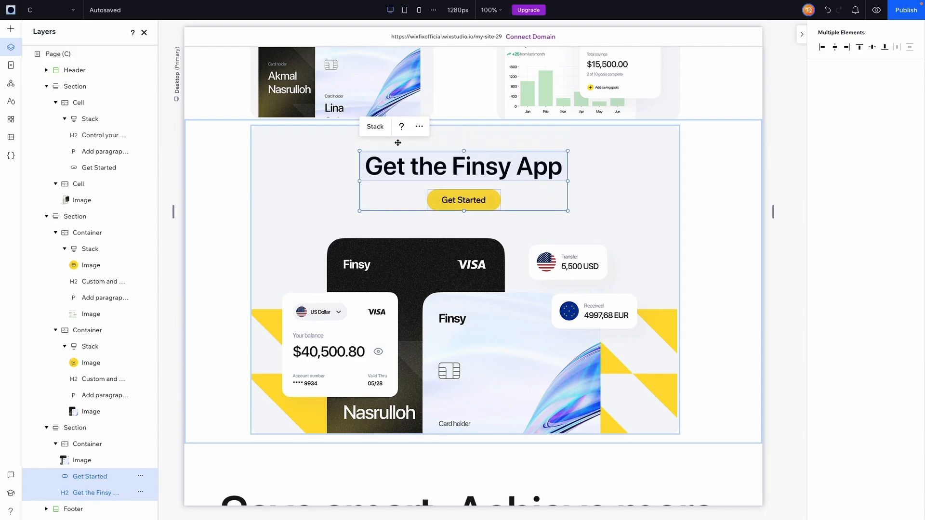
- In the mobile layout, extend the "Get the Finsy App" section to about 465 px high and its container to about 298 × 443 px
left_click(404, 10)
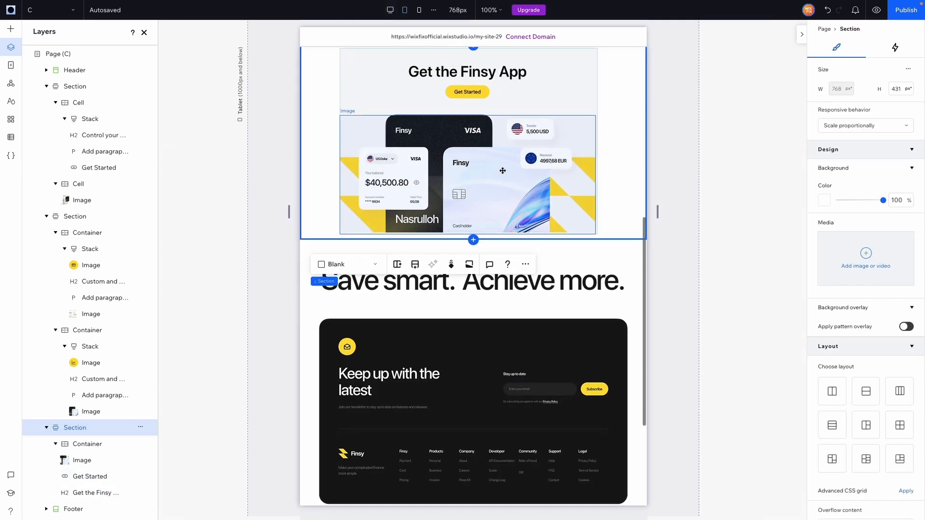
scroll(503, 171, "down", 1)
scroll(503, 171, "up", 3)
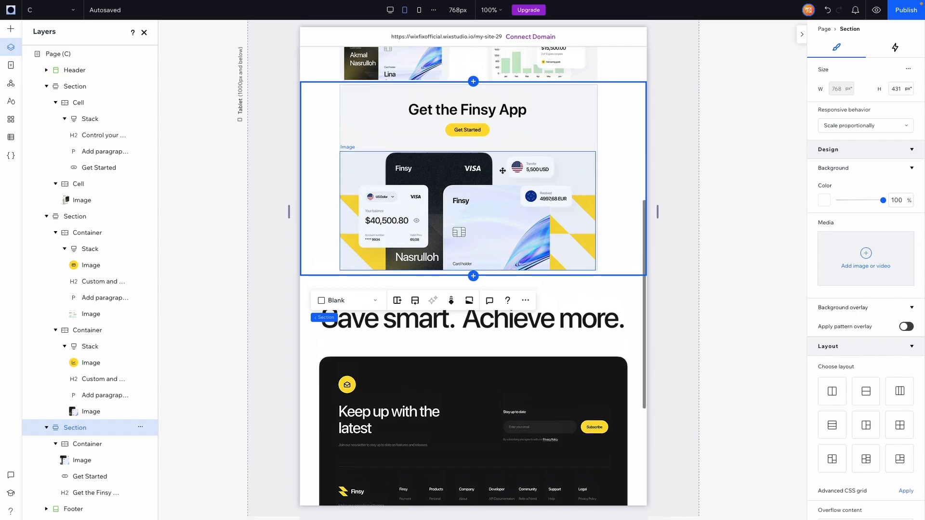
left_click(419, 10)
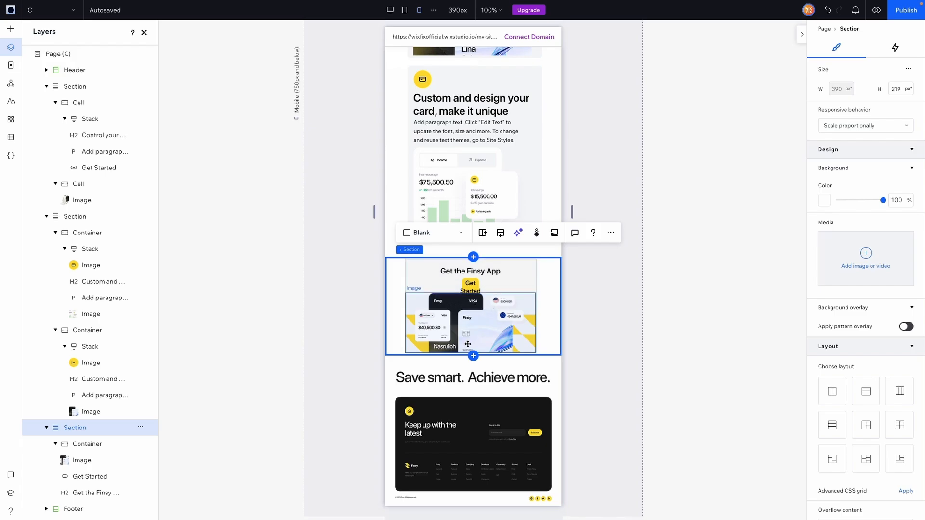
left_click_drag(436, 357, 432, 465)
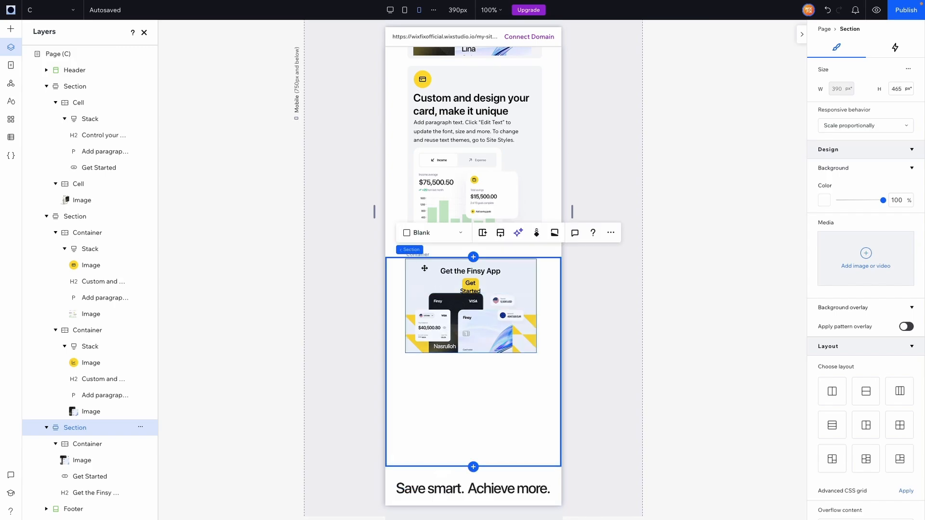
left_click(537, 286)
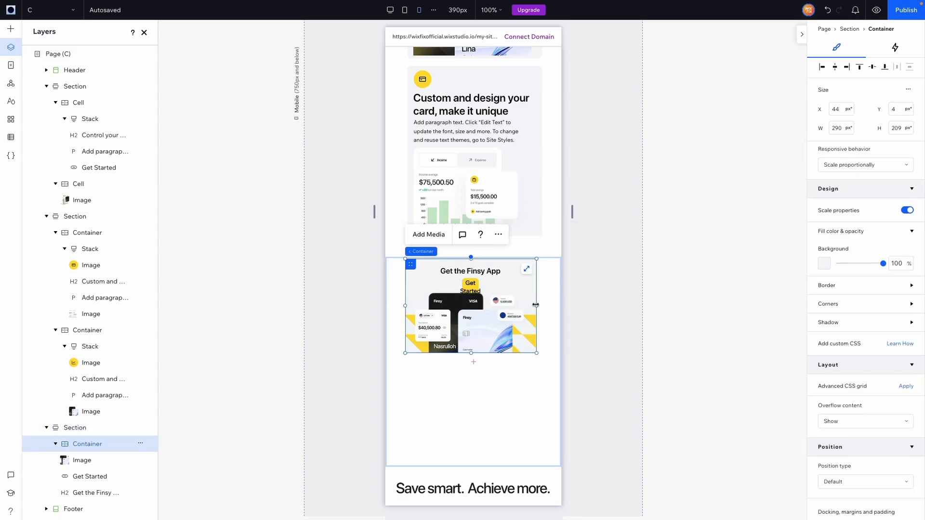
left_click_drag(536, 305, 540, 305)
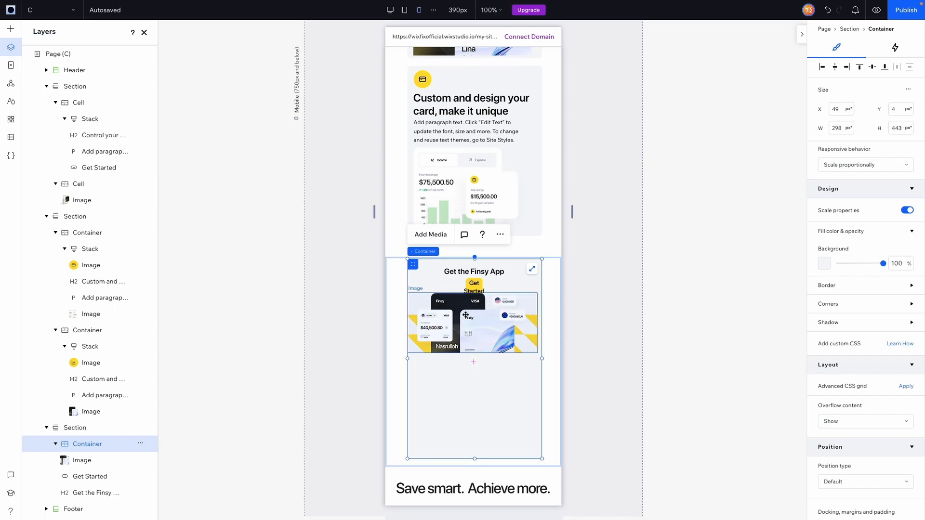
left_click(395, 410)
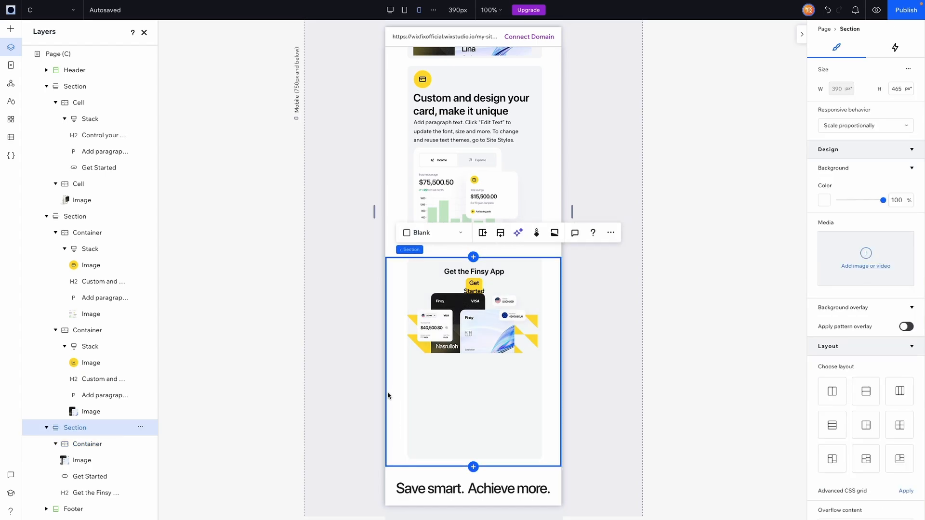
- Align the card image to the container's bottom at 298 px wide, and resize the Get Started button to about 95 × 28 px
left_click(462, 331)
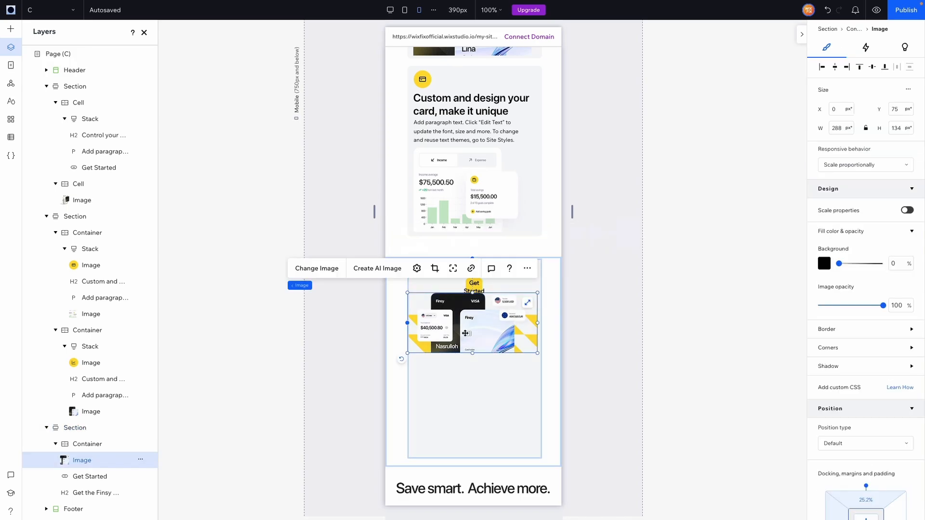
left_click(885, 68)
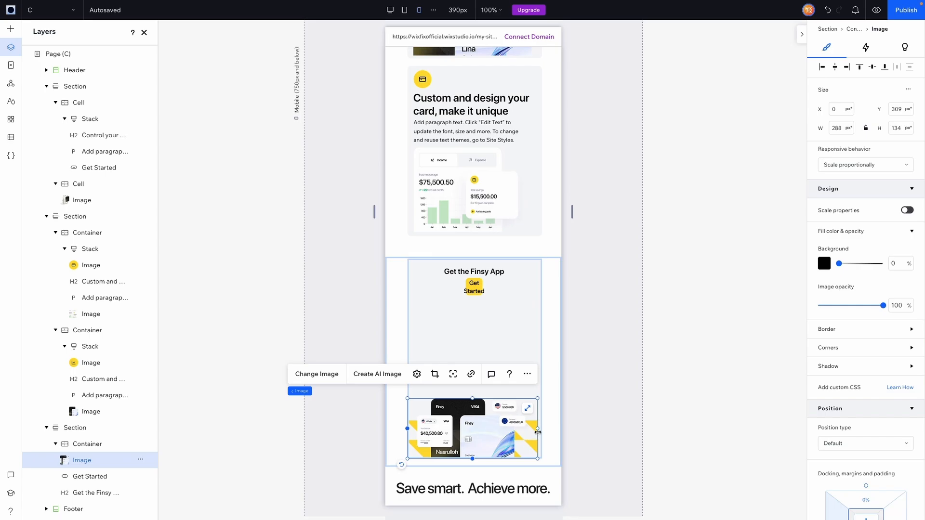
left_click_drag(537, 431, 542, 431)
key("ctrl+z")
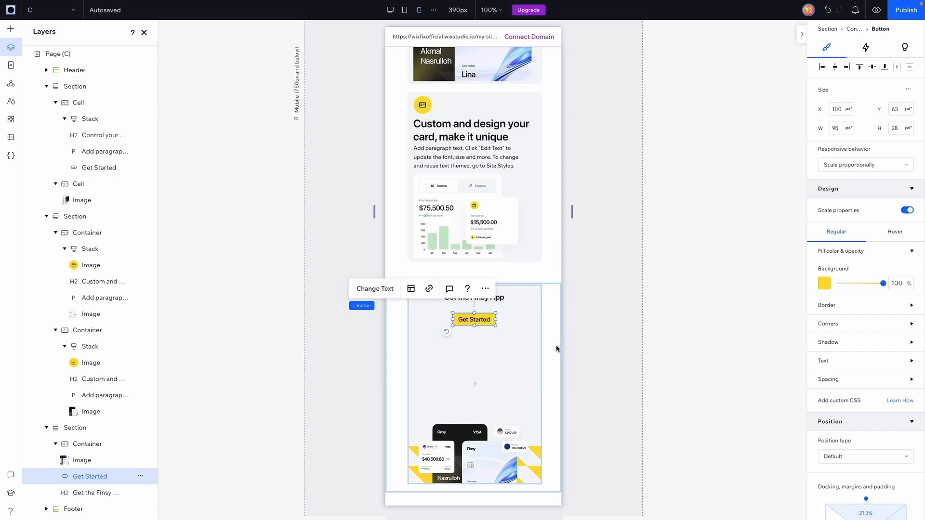
left_click(631, 368)
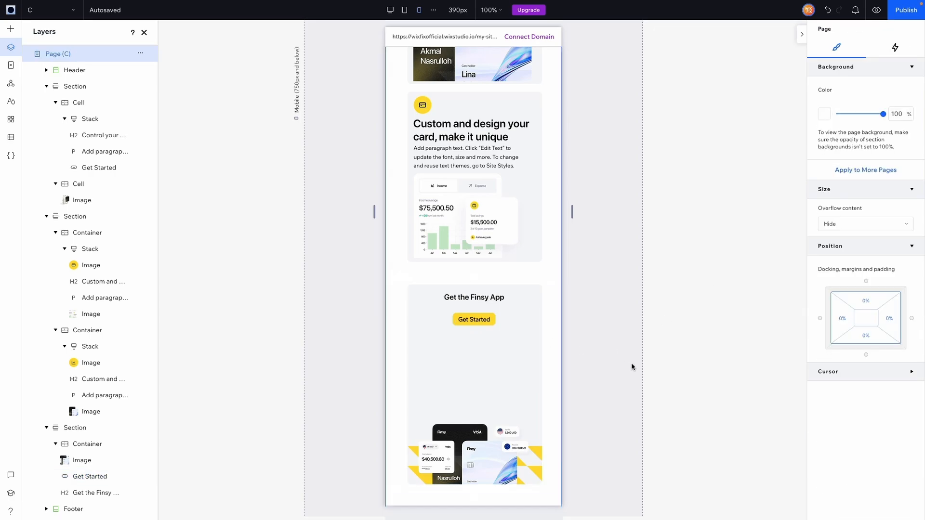
- Enlarge the "Get the Finsy App" heading text in the mobile layout
left_click(481, 299)
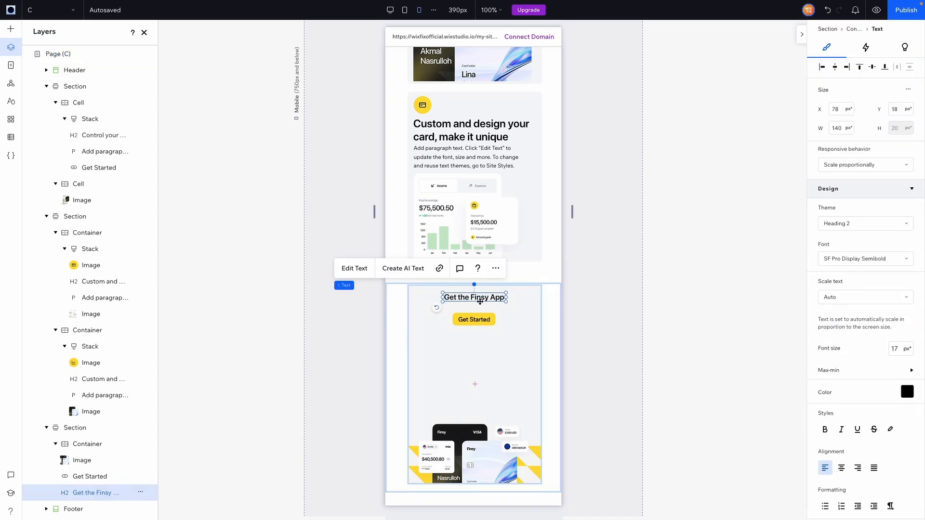
left_click(692, 386)
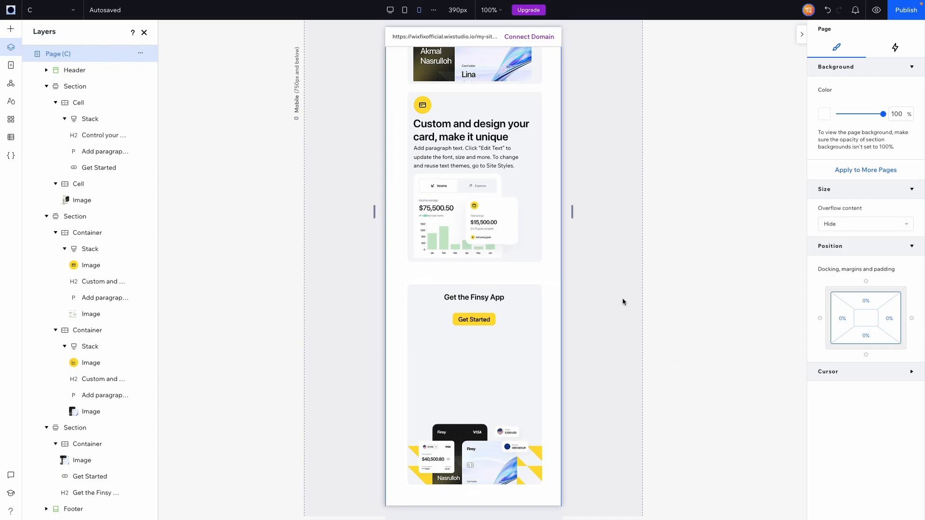
scroll(623, 303, "down", 1)
scroll(623, 304, "up", 2)
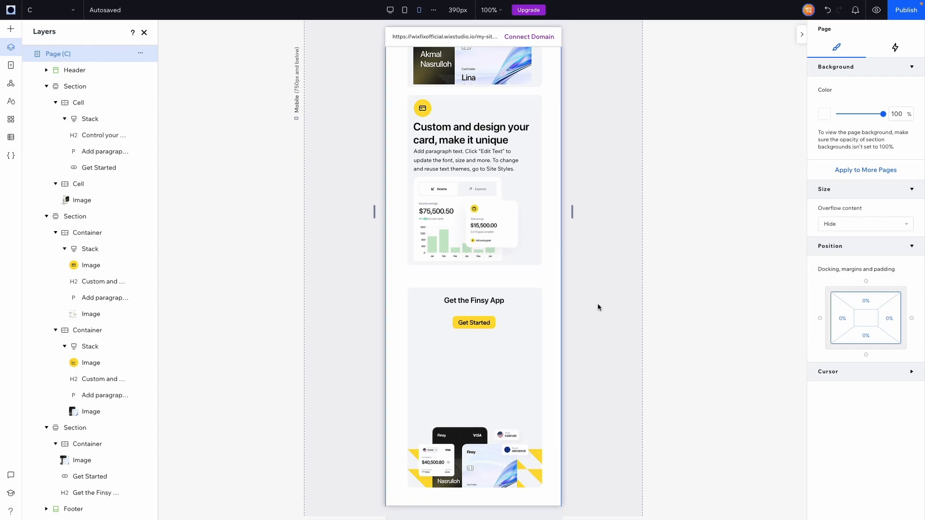
left_click(482, 303)
key("Escape")
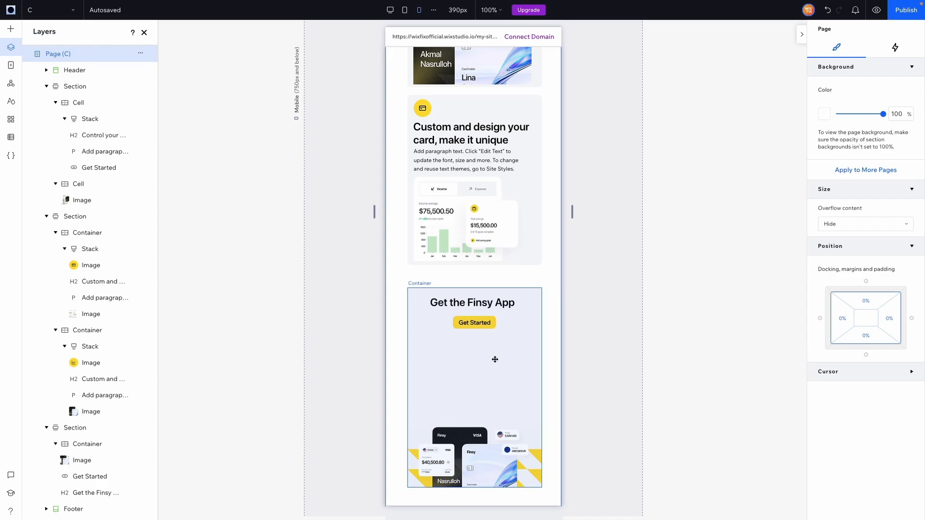
- Move the card image up beneath the Get Started button and shorten the container and section around it, the section to about 278 px high
scroll(664, 399, "down", 1)
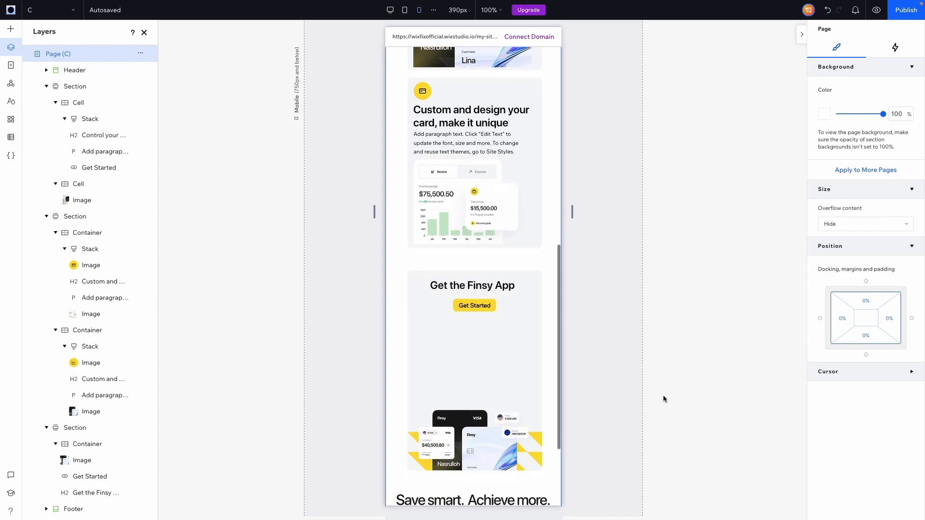
scroll(664, 398, "up", 1)
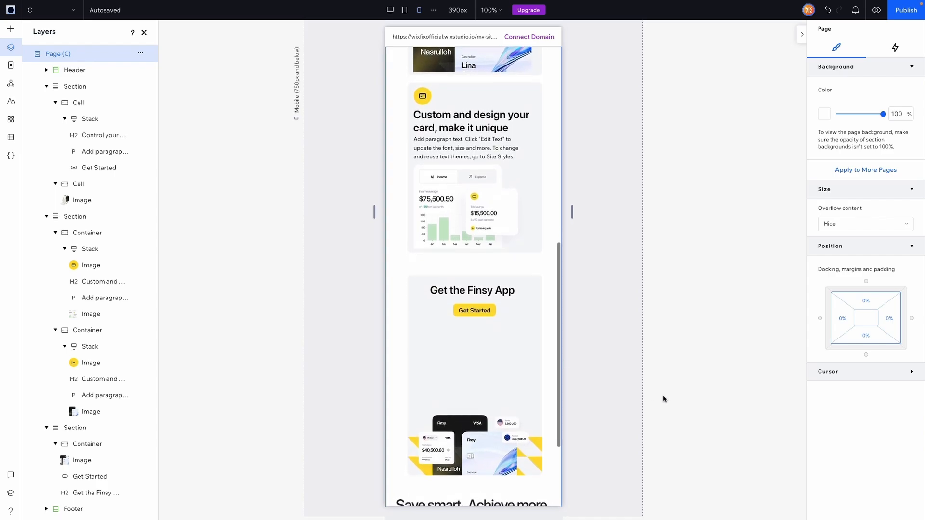
scroll(663, 399, "down", 1)
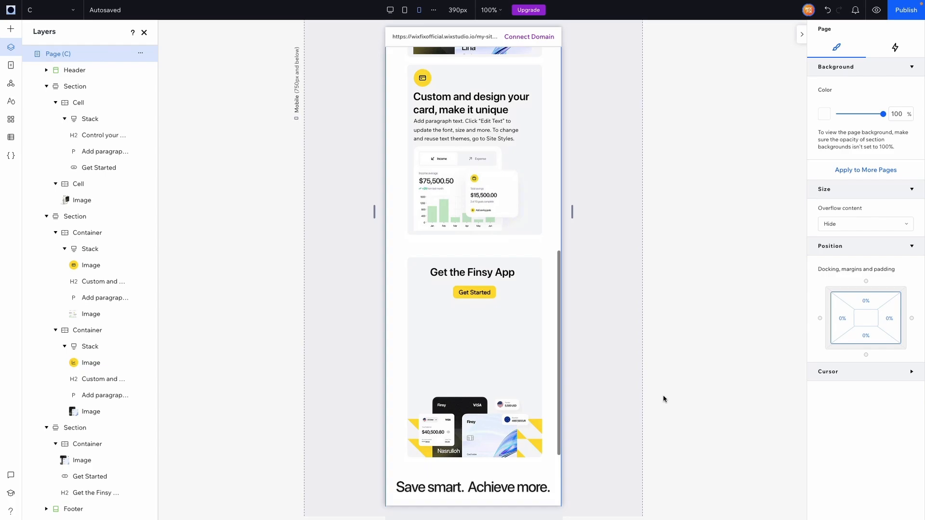
left_click(453, 418)
left_click_drag(452, 400, 453, 340)
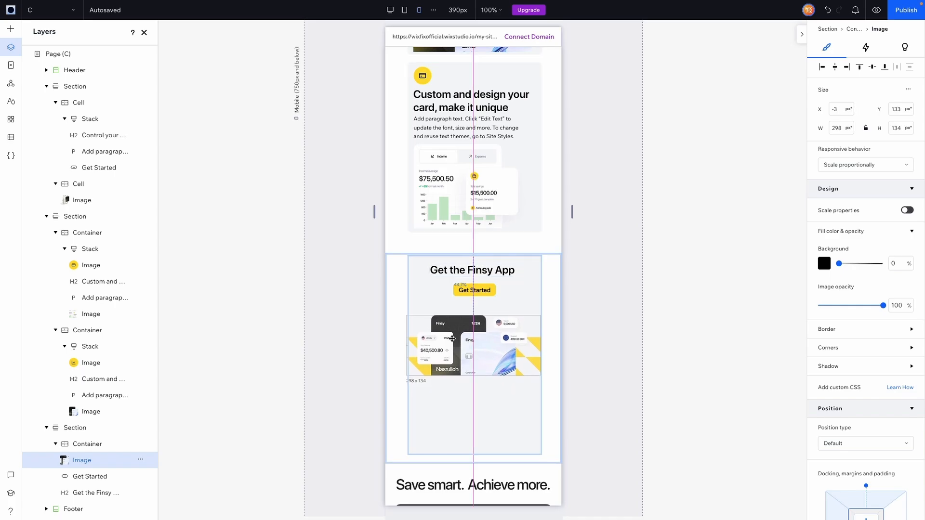
left_click(530, 338)
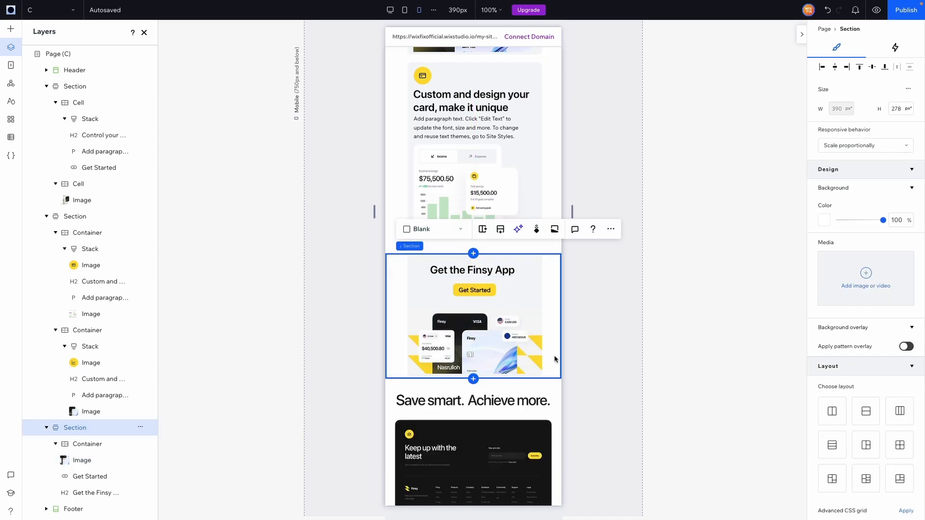
left_click(759, 384)
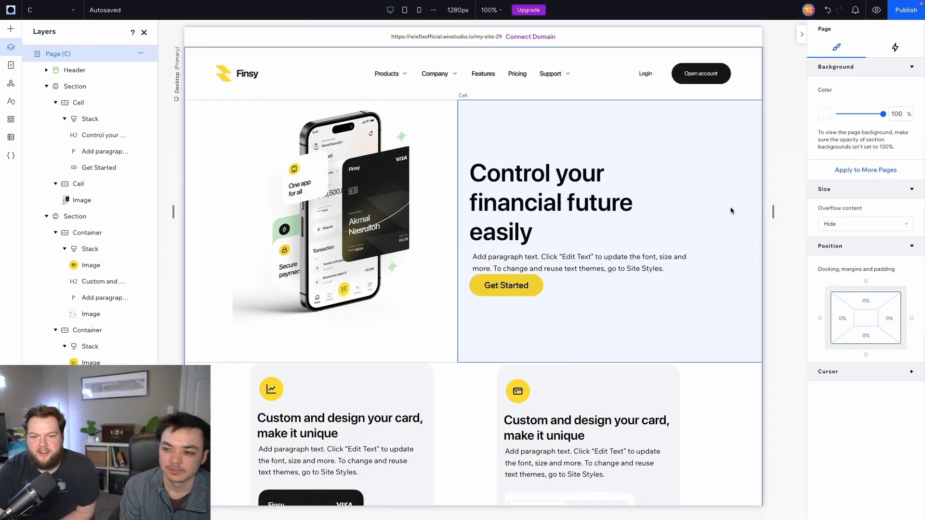
- Review the hero, feature cards and "Get the Finsy App" section of page C in the desktop and tablet layouts
scroll(730, 211, "down", 5)
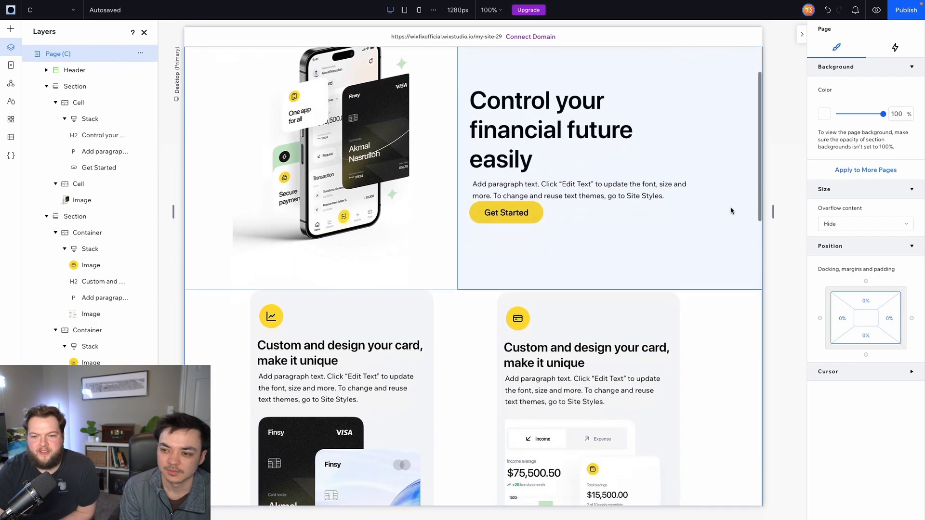
scroll(730, 210, "down", 9)
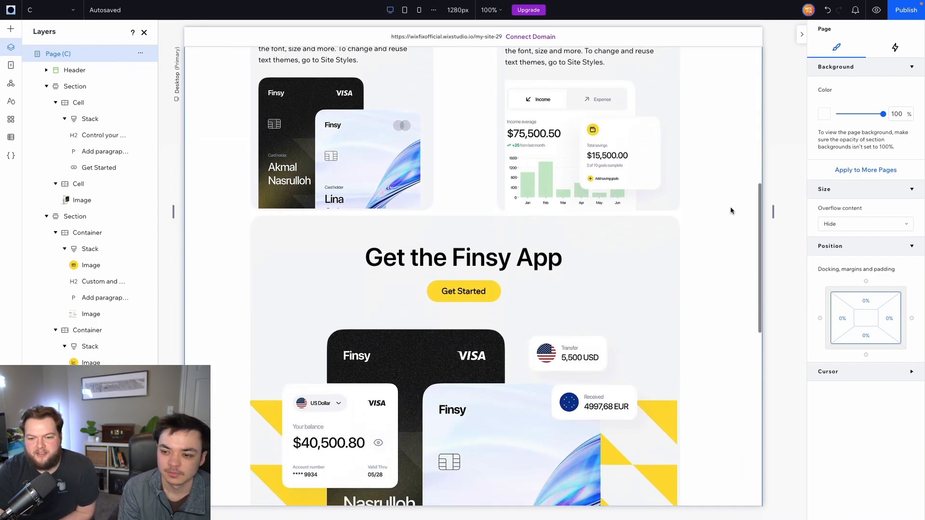
left_click(405, 9)
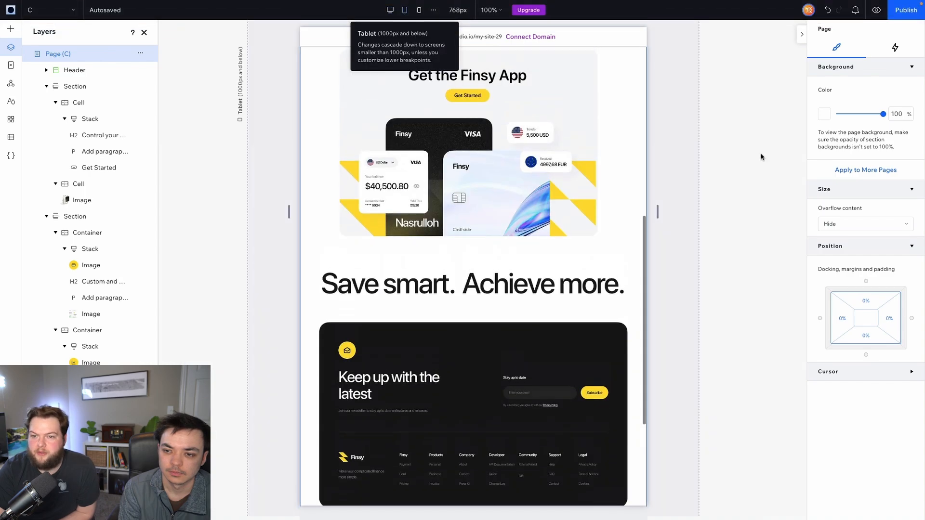
scroll(649, 136, "up", 1)
scroll(649, 136, "up", 6)
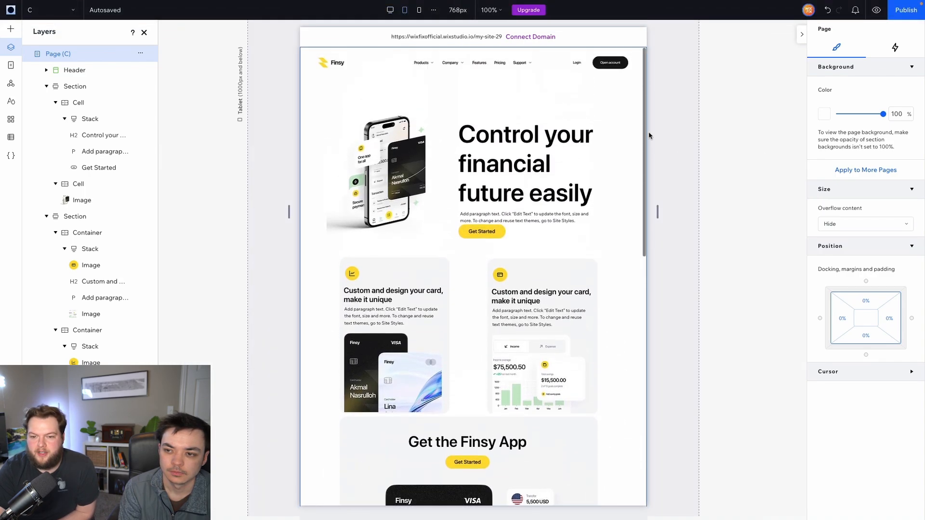
scroll(649, 136, "down", 1)
scroll(649, 135, "down", 4)
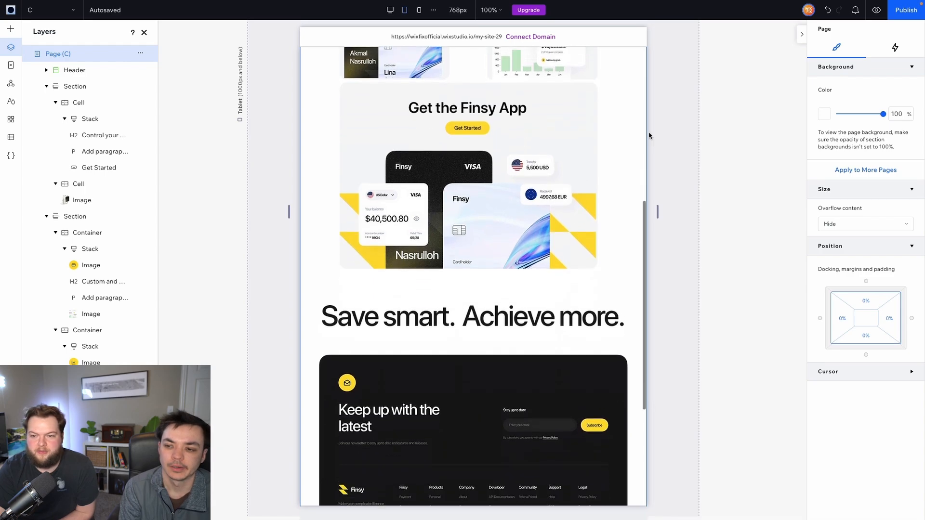
- Review page C once more in the tablet layout, and check the mobile layout from the hero through the feature cards to the footer
scroll(649, 135, "up", 9)
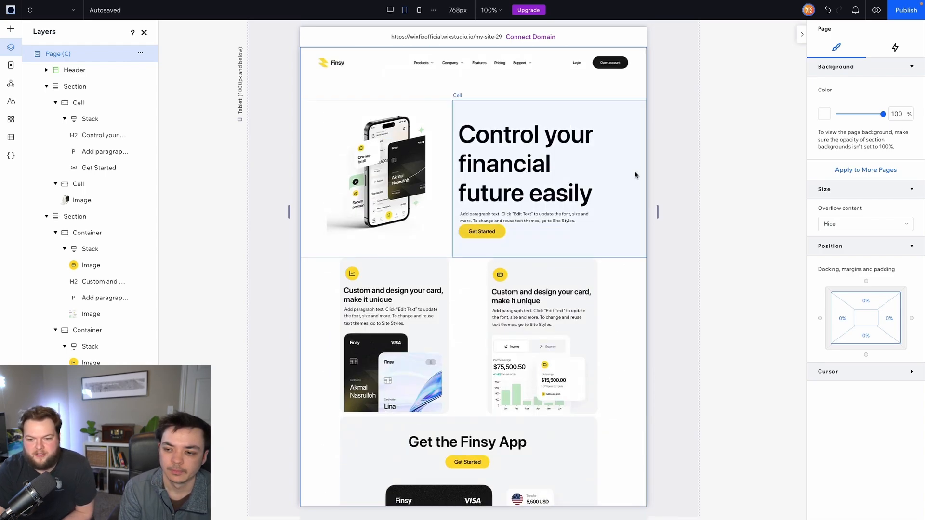
scroll(635, 174, "down", 6)
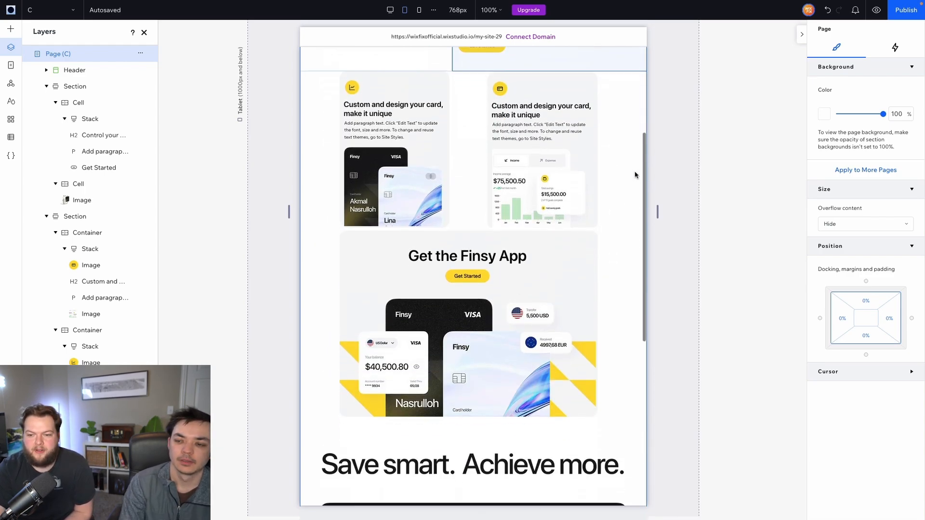
scroll(635, 175, "up", 8)
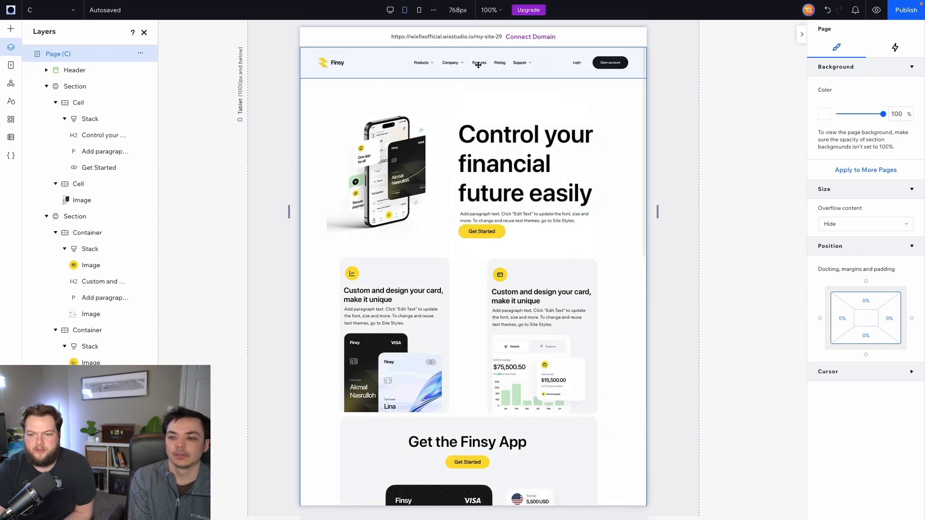
left_click(419, 11)
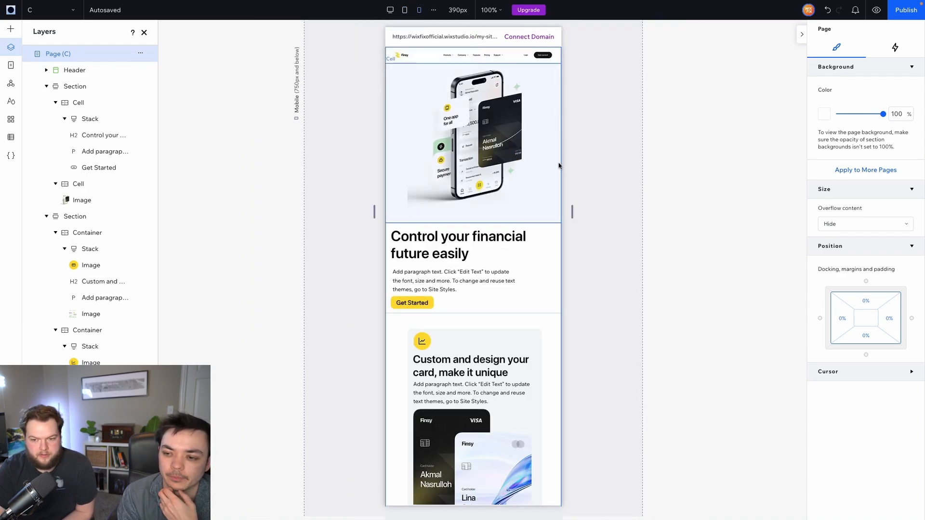
scroll(550, 185, "down", 2)
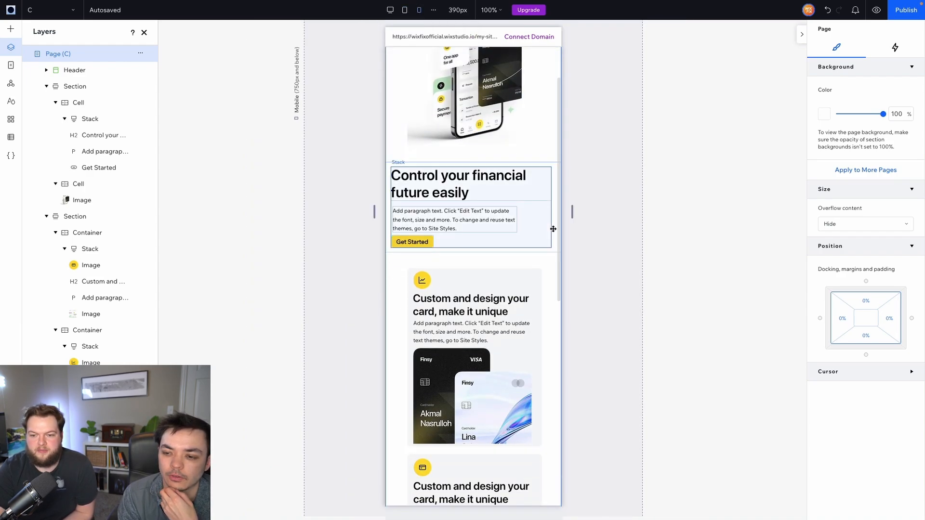
scroll(554, 289, "down", 9)
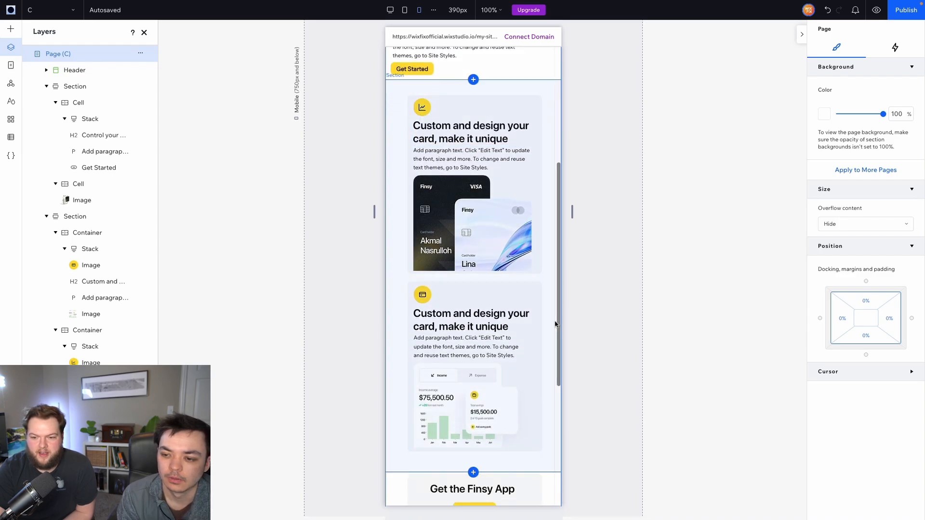
scroll(556, 325, "down", 1)
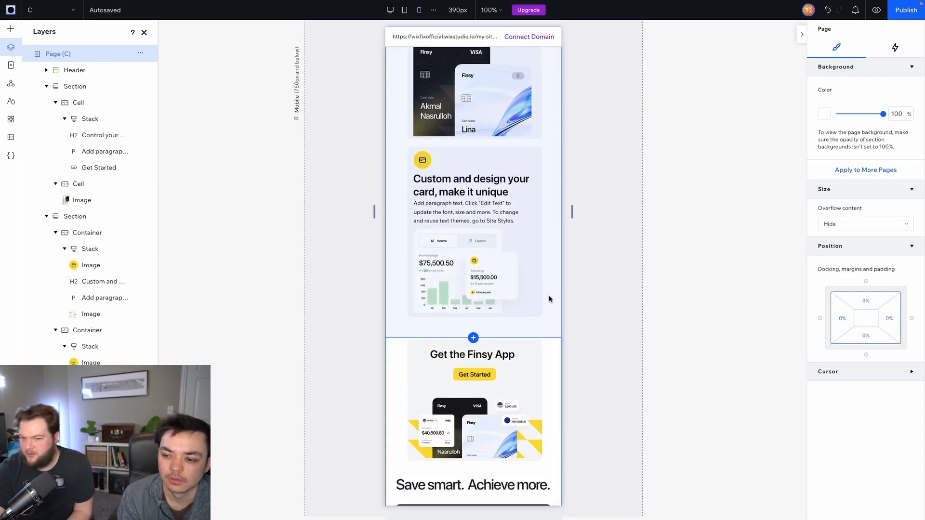
left_click(550, 299)
scroll(549, 294, "down", 3)
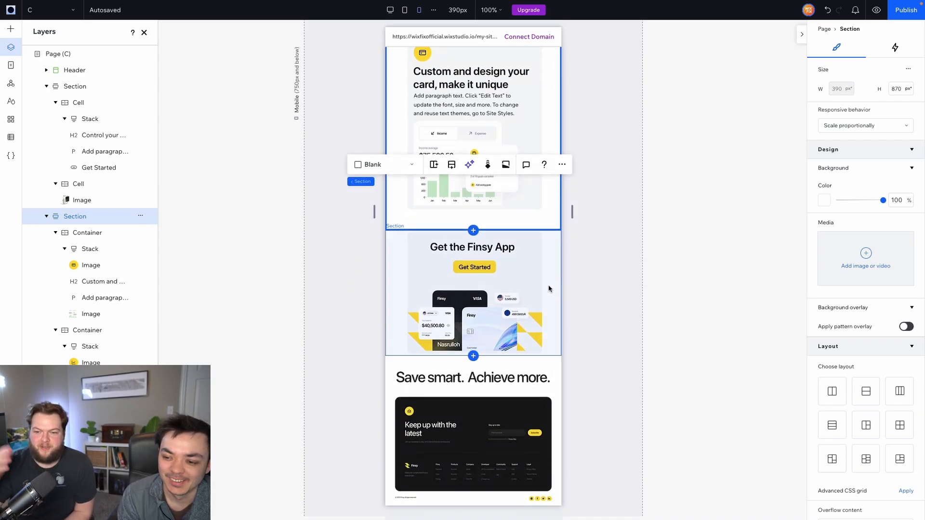
scroll(549, 288, "up", 8)
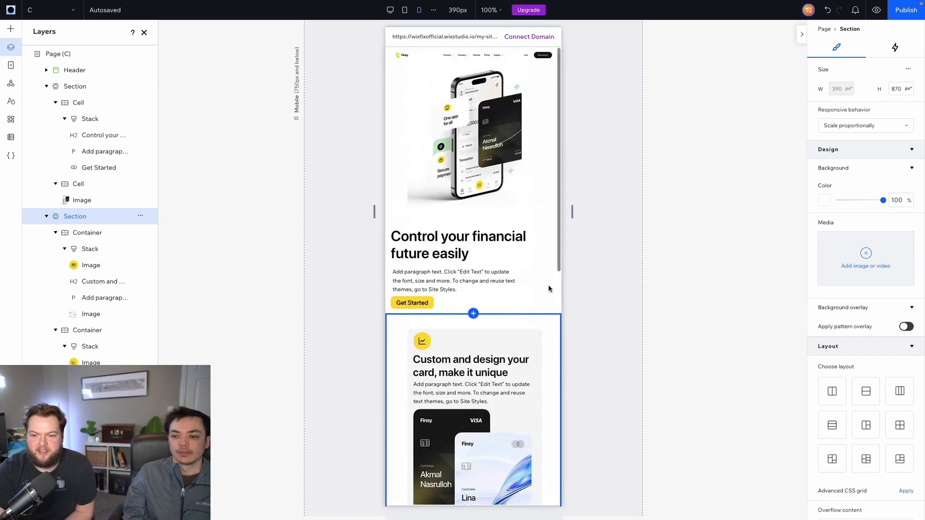
scroll(549, 289, "down", 8)
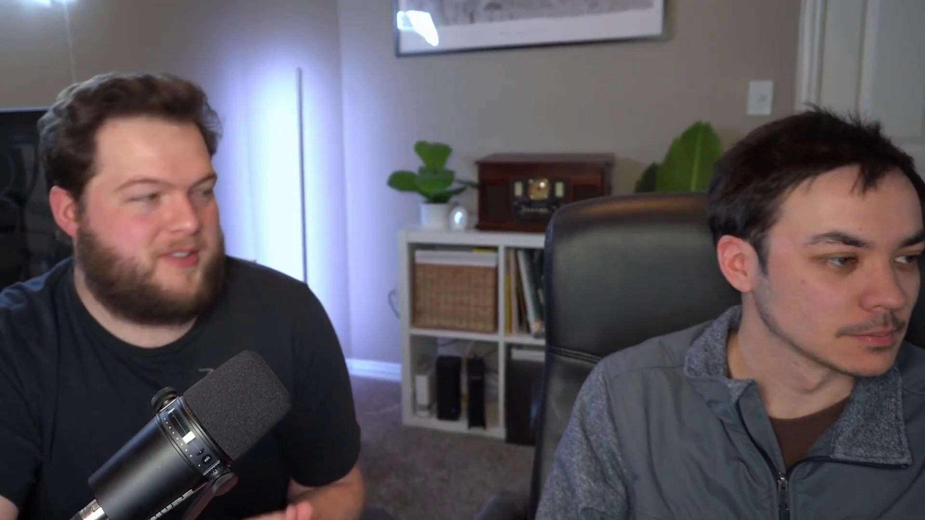